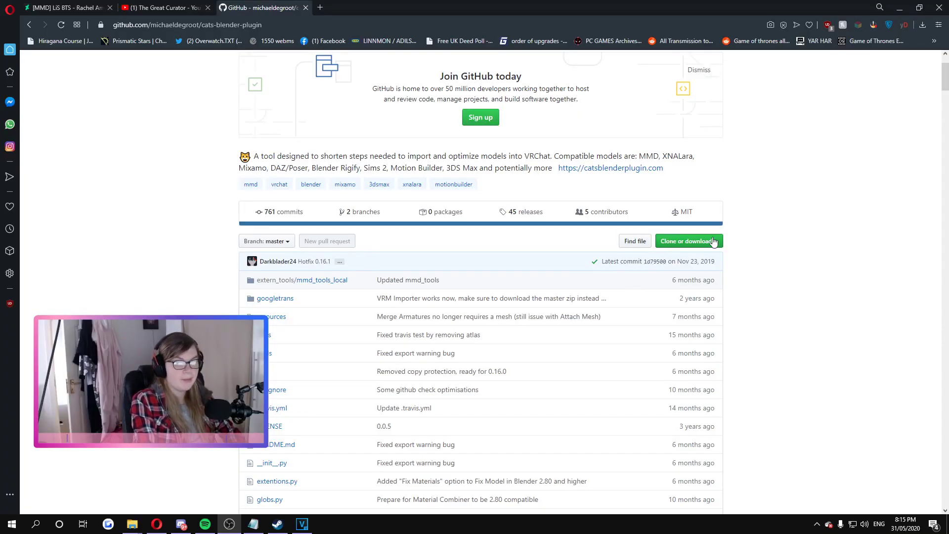
- Review the Cats Blender Plugin GitHub page for its download link, feature list and installation instructions
{"action": "scroll", "coordinate": [769, 252], "scroll_direction": "down", "scroll_amount": 8}
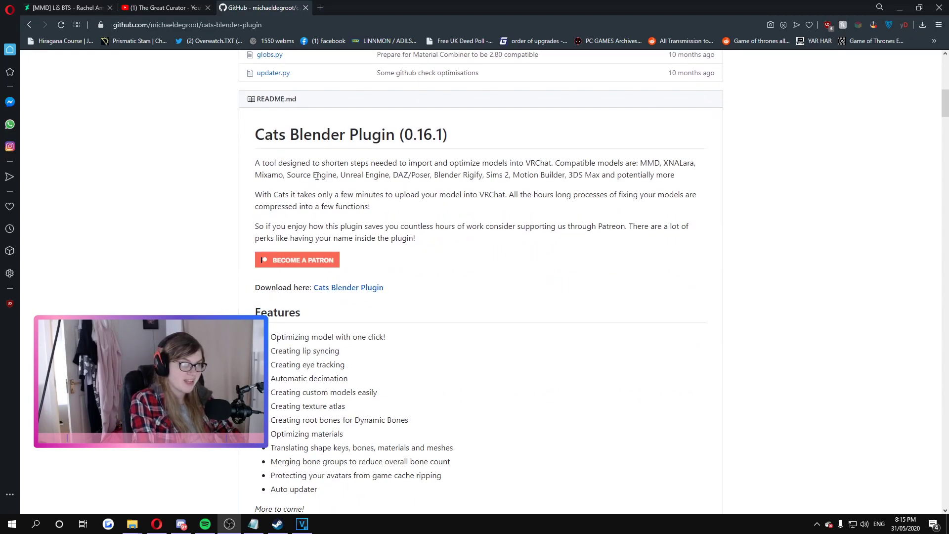
{"action": "scroll", "coordinate": [410, 242], "scroll_direction": "up", "scroll_amount": 12}
{"action": "scroll", "coordinate": [490, 252], "scroll_direction": "down", "scroll_amount": 3}
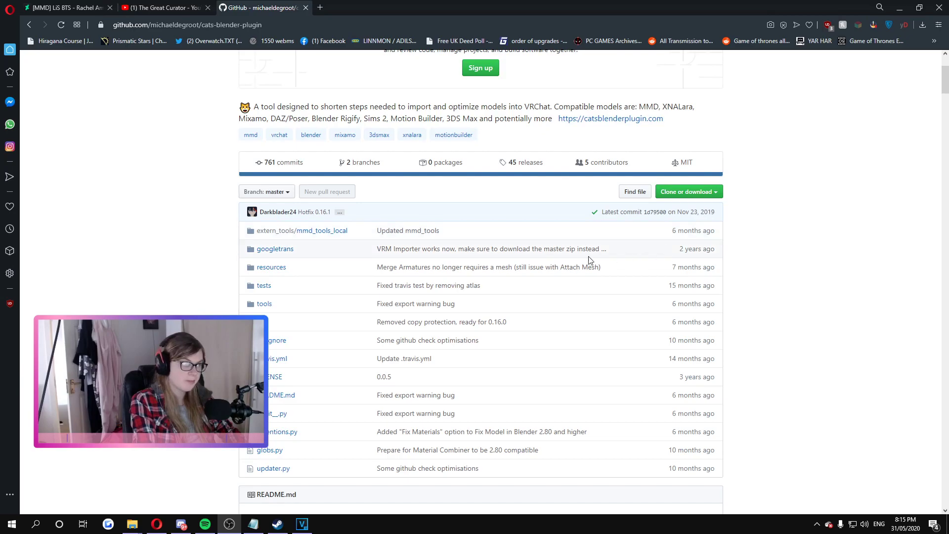
{"action": "scroll", "coordinate": [569, 260], "scroll_direction": "down", "scroll_amount": 12}
{"action": "scroll", "coordinate": [445, 214], "scroll_direction": "down", "scroll_amount": 9}
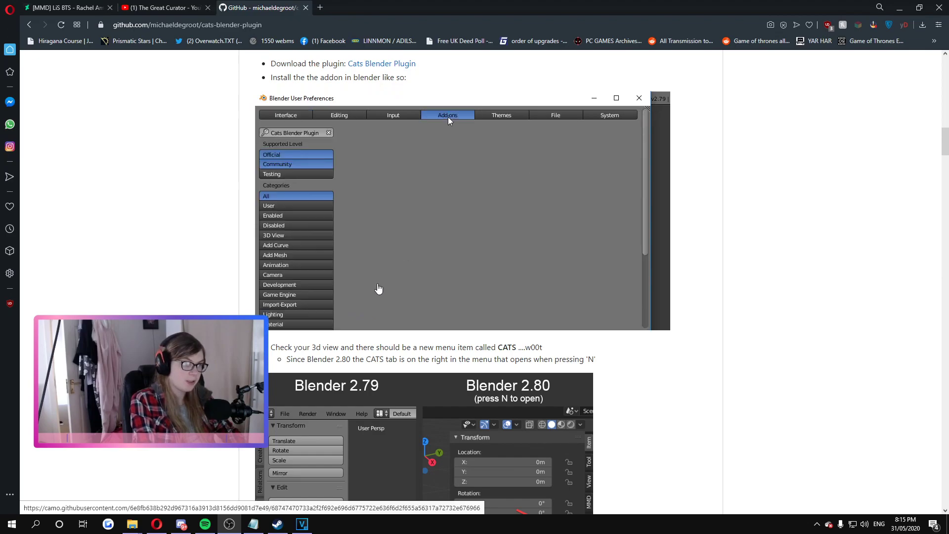
{"action": "scroll", "coordinate": [394, 288], "scroll_direction": "down", "scroll_amount": 6}
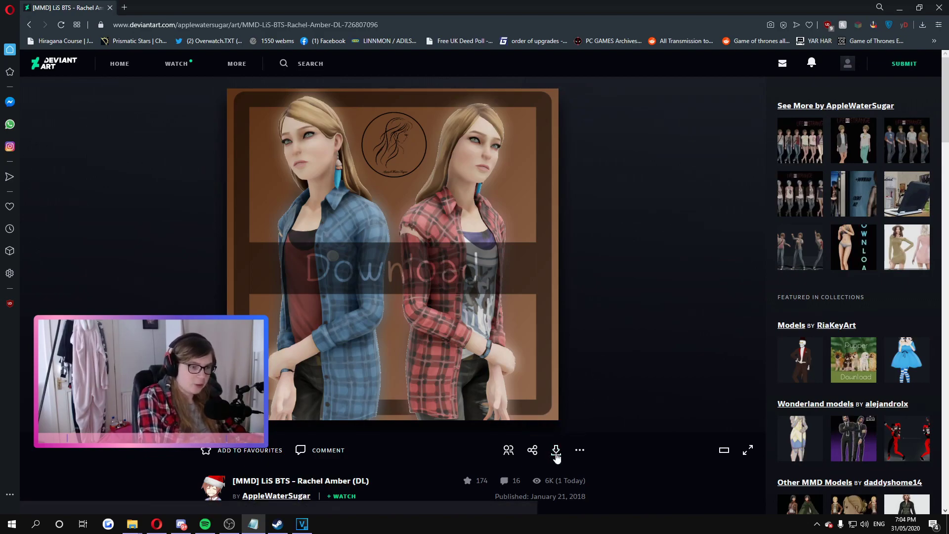
- Look over the DeviantArt page of the Rachel Amber MMD model for its description and download option
{"action": "scroll", "coordinate": [301, 287], "scroll_direction": "down", "scroll_amount": 9}
{"action": "scroll", "coordinate": [301, 287], "scroll_direction": "up", "scroll_amount": 3}
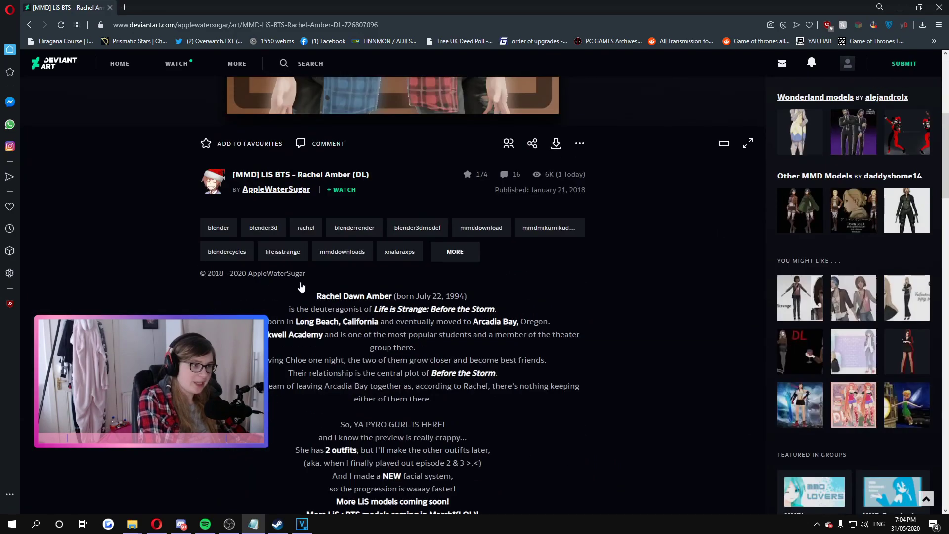
{"action": "scroll", "coordinate": [408, 428], "scroll_direction": "down", "scroll_amount": 3}
{"action": "scroll", "coordinate": [435, 427], "scroll_direction": "up", "scroll_amount": 6}
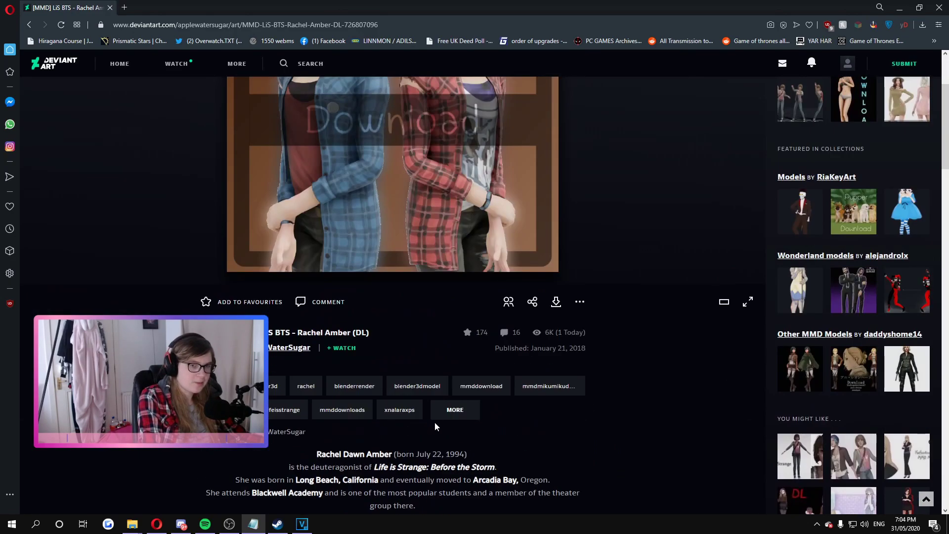
{"action": "scroll", "coordinate": [435, 422], "scroll_direction": "up", "scroll_amount": 3}
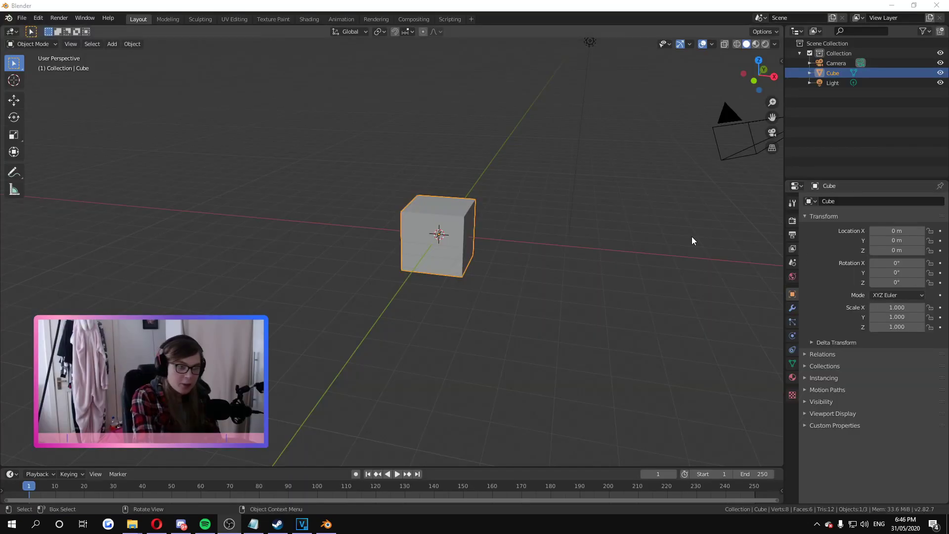
- Examine the default cube in Blender from several angles and distances
{"action": "middle_click_drag", "start_coordinate": [548, 234], "coordinate": [508, 237]}
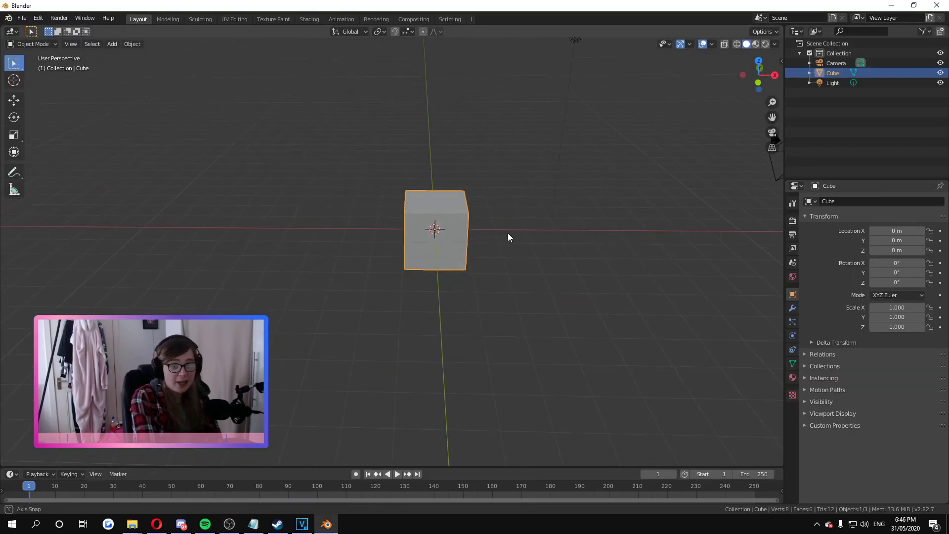
{"action": "middle_click_drag", "start_coordinate": [417, 227], "coordinate": [475, 229]}
{"action": "middle_click_drag", "start_coordinate": [505, 309], "coordinate": [544, 267]}
{"action": "scroll", "coordinate": [533, 278], "scroll_direction": "up", "scroll_amount": 6}
{"action": "middle_click_drag", "start_coordinate": [627, 263], "coordinate": [455, 214]}
{"action": "scroll", "coordinate": [616, 251], "scroll_direction": "down", "scroll_amount": 5}
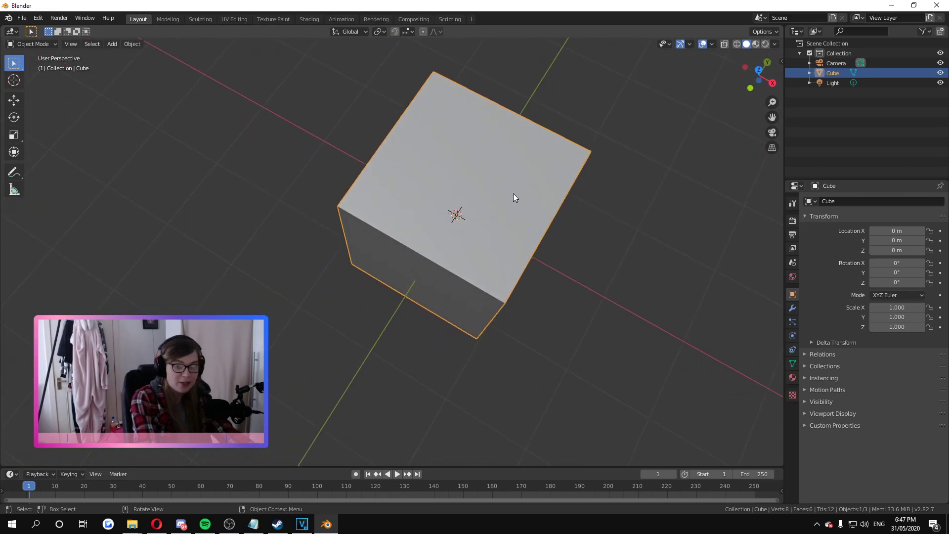
{"action": "scroll", "coordinate": [464, 194], "scroll_direction": "down", "scroll_amount": 2}
{"action": "middle_click_drag", "start_coordinate": [389, 225], "coordinate": [484, 301]}
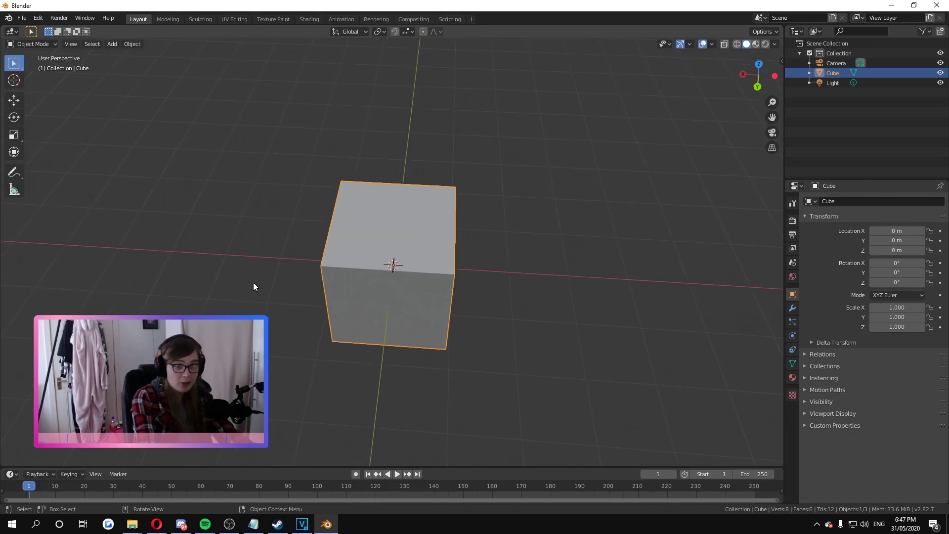
{"action": "middle_click_drag", "start_coordinate": [367, 341], "coordinate": [499, 229]}
{"action": "scroll", "coordinate": [388, 271], "scroll_direction": "down", "scroll_amount": 4}
{"action": "middle_click_drag", "start_coordinate": [373, 292], "coordinate": [384, 315]}
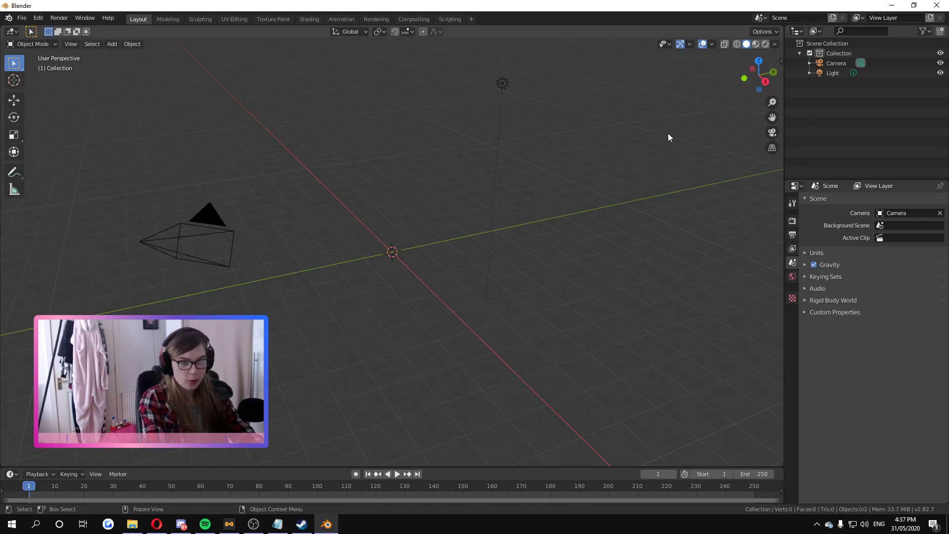
- Import Rachel Amber.pmx from the Rachel Amber - Red Flannel folder with the CATS model importer
{"action": "key", "text": "n"}
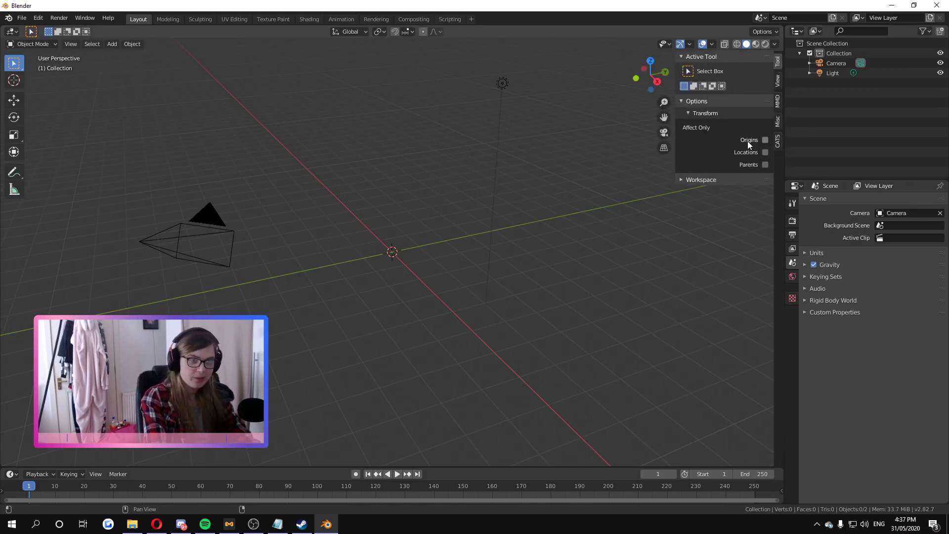
{"action": "left_click", "coordinate": [778, 142]}
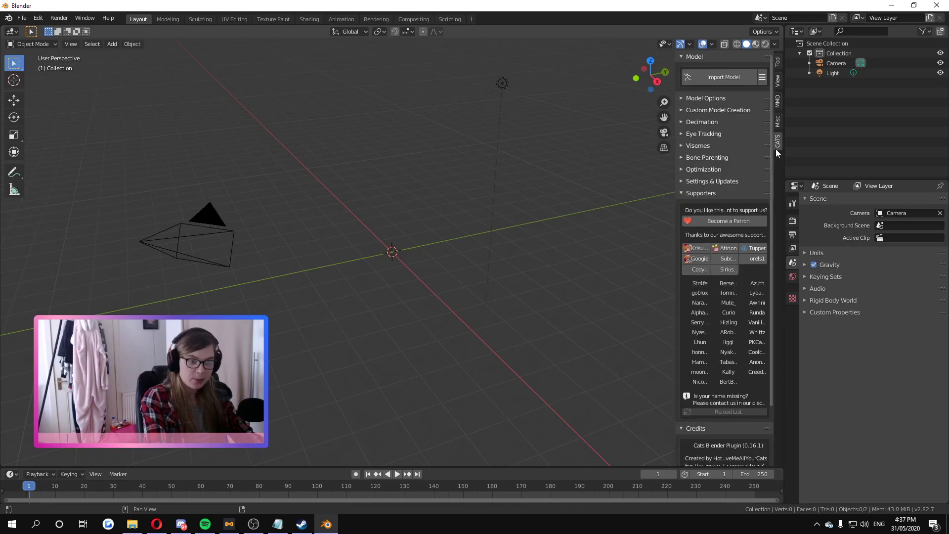
{"action": "left_click", "coordinate": [732, 78]}
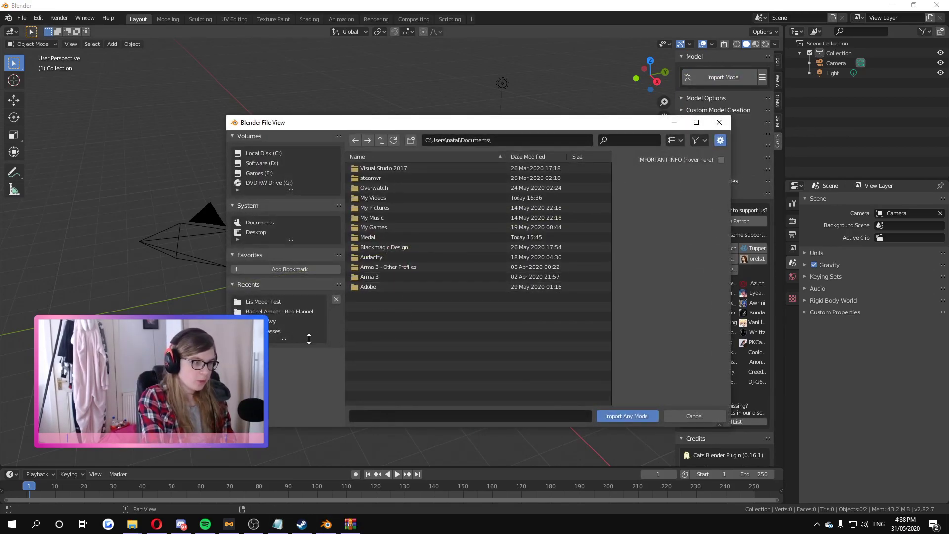
{"action": "left_click_drag", "start_coordinate": [660, 127], "coordinate": [630, 99]}
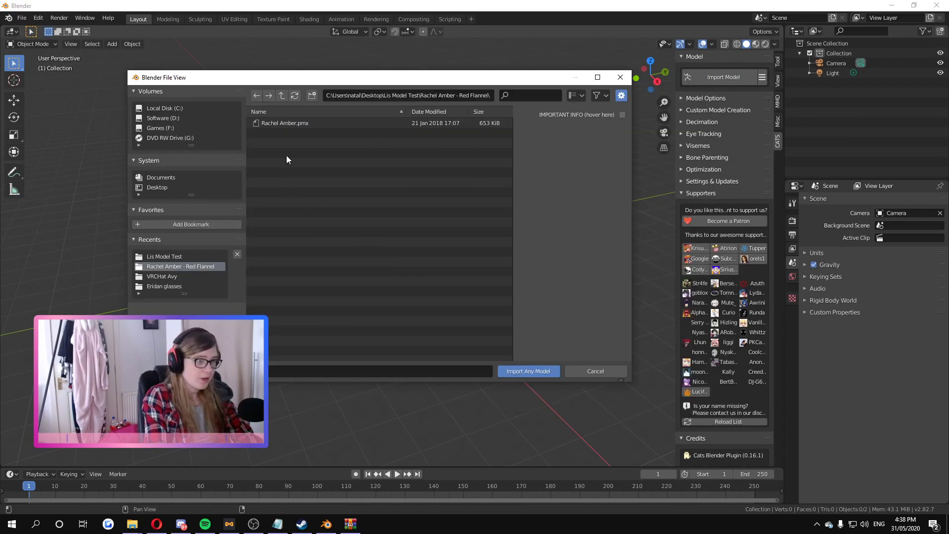
{"action": "left_click", "coordinate": [298, 123]}
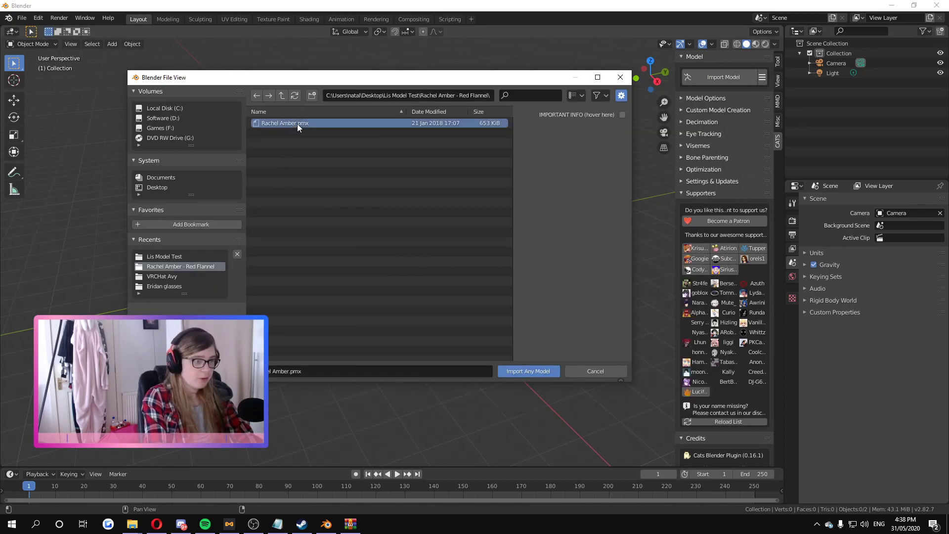
{"action": "left_click", "coordinate": [529, 371]}
- Run the CATS Fix Model operation on the imported Rachel Amber model
{"action": "middle_click_drag", "start_coordinate": [395, 282], "coordinate": [470, 273]}
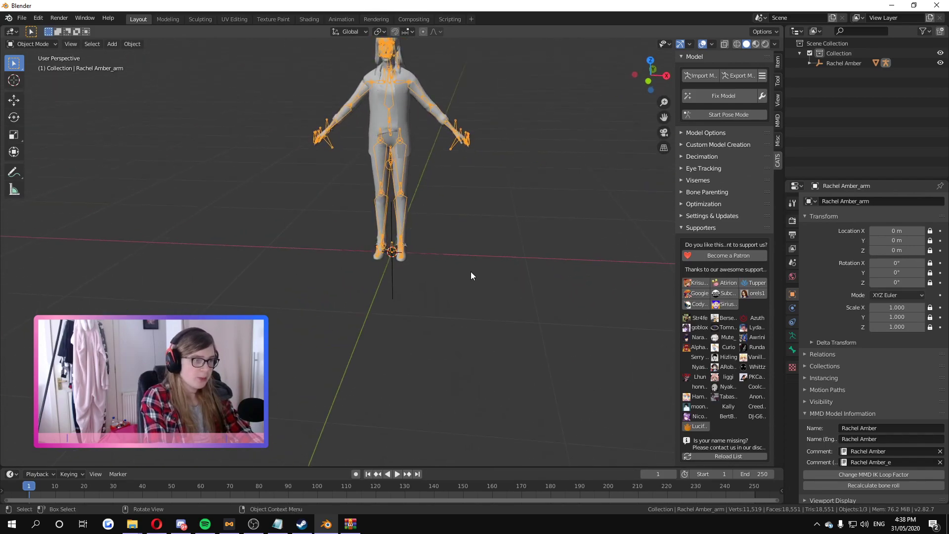
{"action": "scroll", "coordinate": [487, 165], "scroll_direction": "down", "scroll_amount": 3}
{"action": "scroll", "coordinate": [497, 216], "scroll_direction": "up", "scroll_amount": 4}
{"action": "middle_click_drag", "start_coordinate": [485, 227], "coordinate": [493, 198]}
{"action": "middle_click_drag", "start_coordinate": [493, 180], "coordinate": [494, 219], "text": "shift"}
{"action": "scroll", "coordinate": [493, 218], "scroll_direction": "up", "scroll_amount": 2}
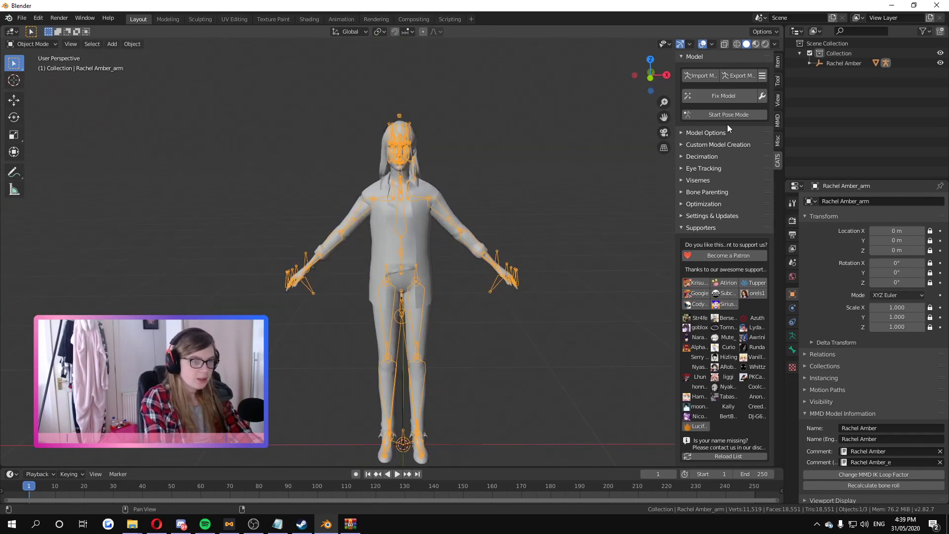
{"action": "left_click", "coordinate": [722, 94]}
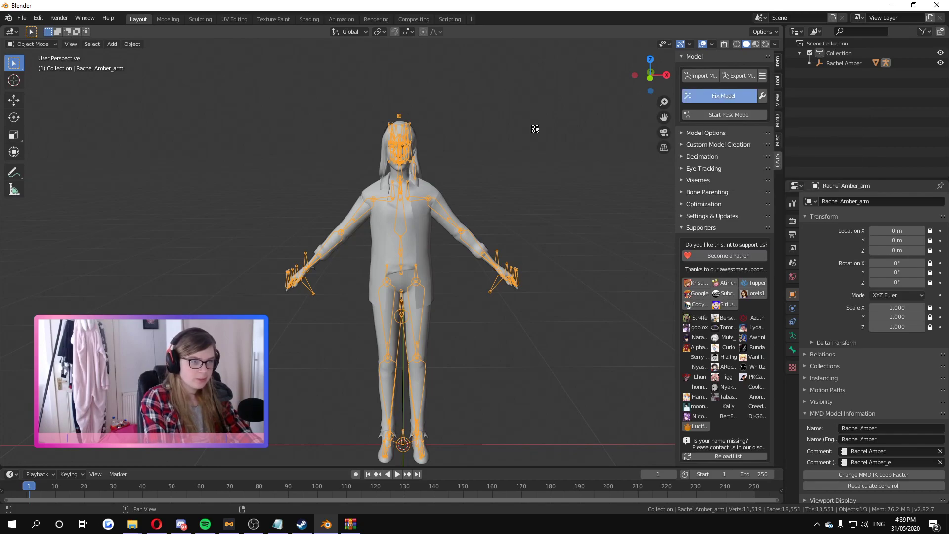
{"action": "scroll", "coordinate": [518, 185], "scroll_direction": "up", "scroll_amount": 5}
{"action": "middle_click_drag", "start_coordinate": [520, 180], "coordinate": [499, 186]}
- Translate all of the model's shape keys, bones, objects and materials with the CATS model options
{"action": "left_click", "coordinate": [680, 133]}
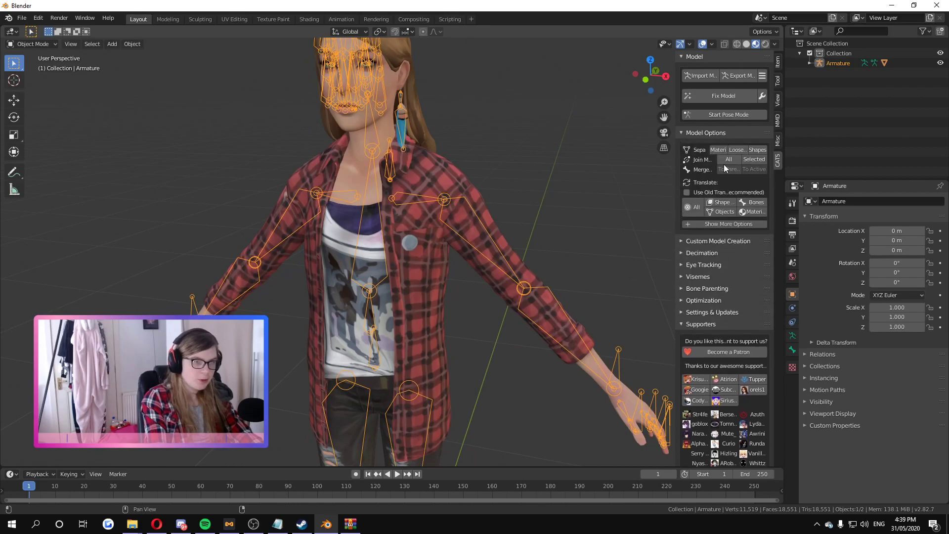
{"action": "left_click_drag", "start_coordinate": [674, 177], "coordinate": [549, 176]}
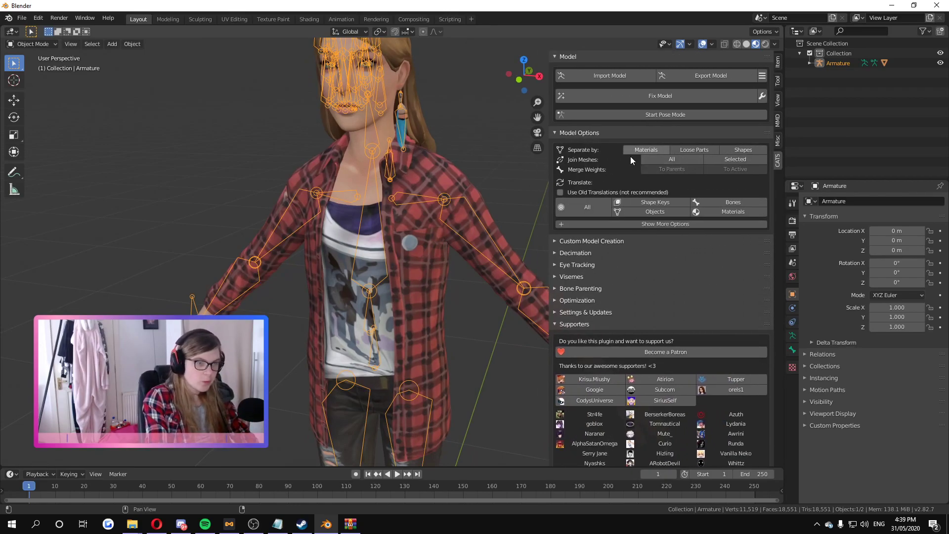
{"action": "left_click", "coordinate": [589, 209]}
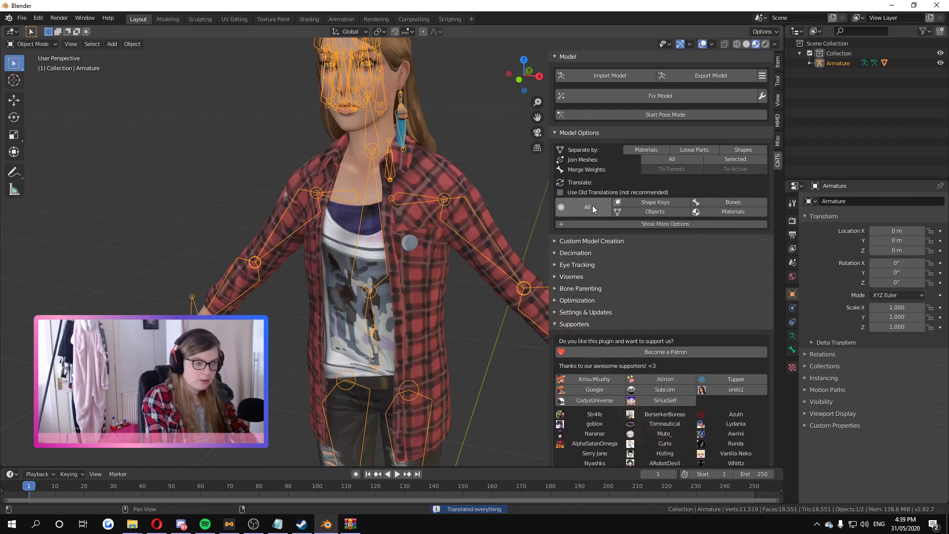
- Create eye tracking for the model with CATS
{"action": "left_click", "coordinate": [557, 278]}
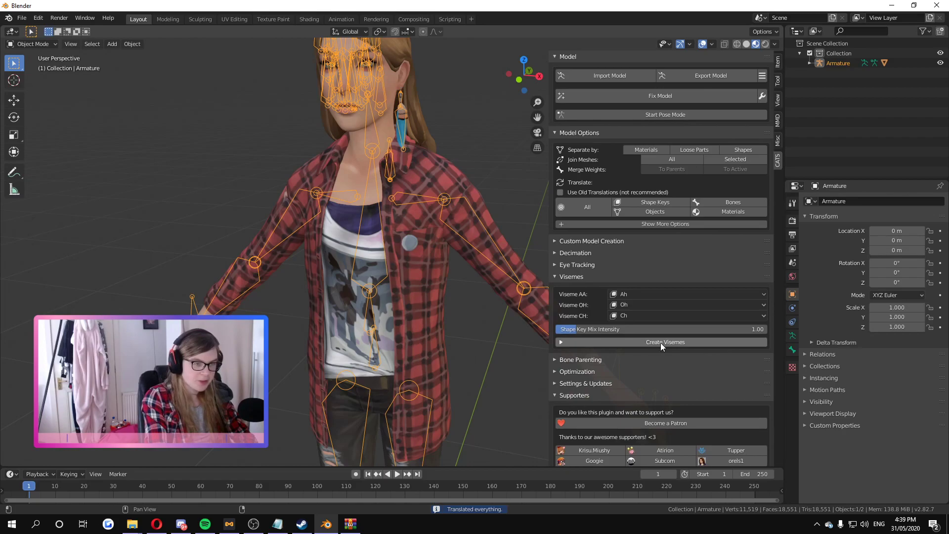
{"action": "left_click", "coordinate": [567, 266]}
{"action": "left_click", "coordinate": [680, 413]}
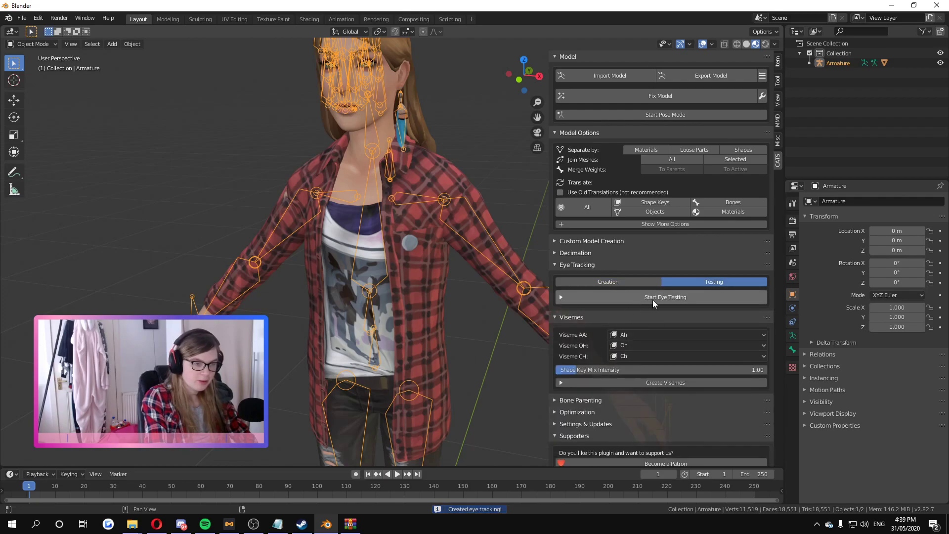
- Test the eye tracking on the model's face by varying the up-down eye rotation
{"action": "scroll", "coordinate": [451, 147], "scroll_direction": "up", "scroll_amount": 3}
{"action": "middle_click_drag", "start_coordinate": [450, 147], "coordinate": [449, 391]}
{"action": "scroll", "coordinate": [441, 310], "scroll_direction": "up", "scroll_amount": 4}
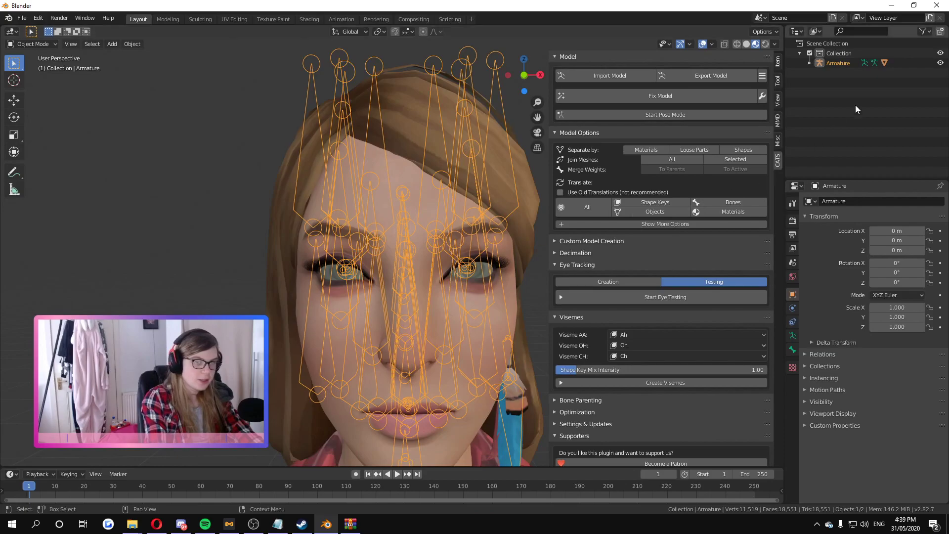
{"action": "left_click", "coordinate": [666, 296]}
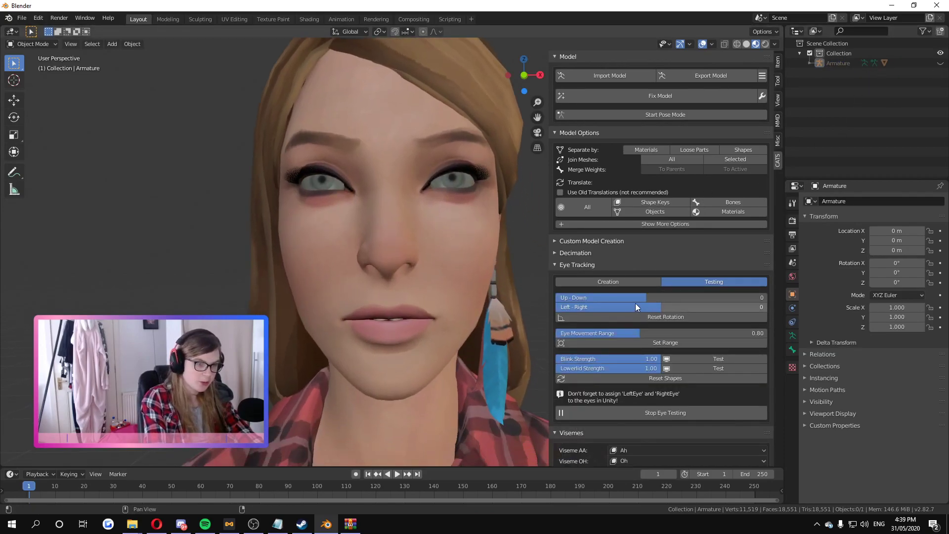
{"action": "left_click", "coordinate": [666, 413]}
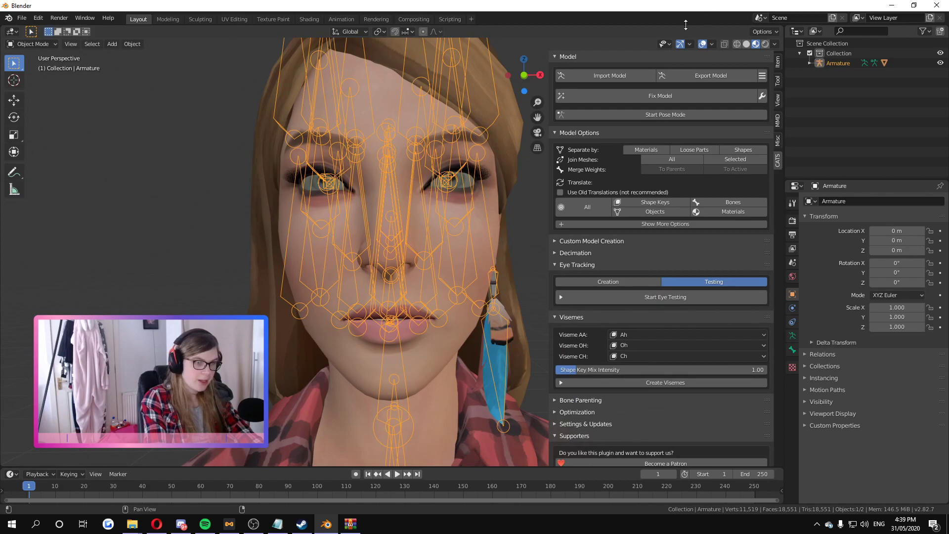
{"action": "left_click", "coordinate": [666, 296]}
{"action": "mouse_move", "coordinate": [641, 300]}
{"action": "left_mouse_down"}
{"action": "mouse_move", "coordinate": [623, 300]}
{"action": "mouse_move", "coordinate": [642, 299]}
{"action": "left_mouse_up"}
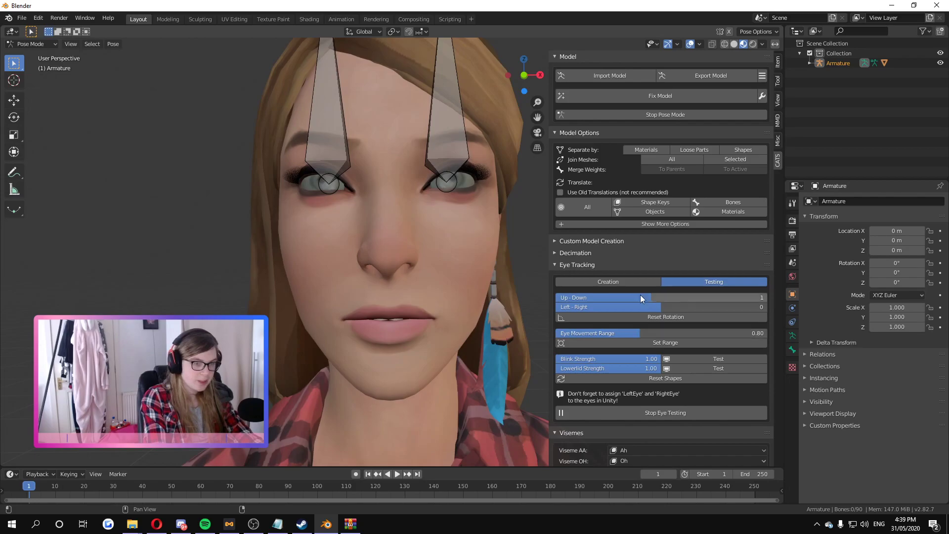
- End the eye test and create mouth visemes from the Ah, Oh and Ch shapes at mix intensity 1.00
{"action": "scroll", "coordinate": [670, 360], "scroll_direction": "down", "scroll_amount": 1}
{"action": "left_click", "coordinate": [682, 399]}
{"action": "left_click", "coordinate": [664, 303]}
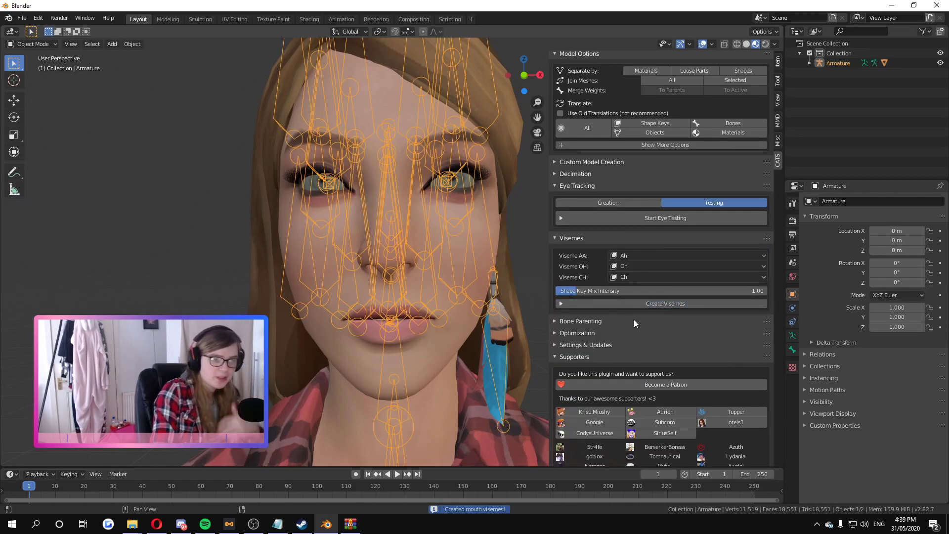
- Test the vrc.blink_left and vrc.v_aa shape keys on the Body mesh by varying their values, returning each to 0
{"action": "left_click", "coordinate": [810, 63]}
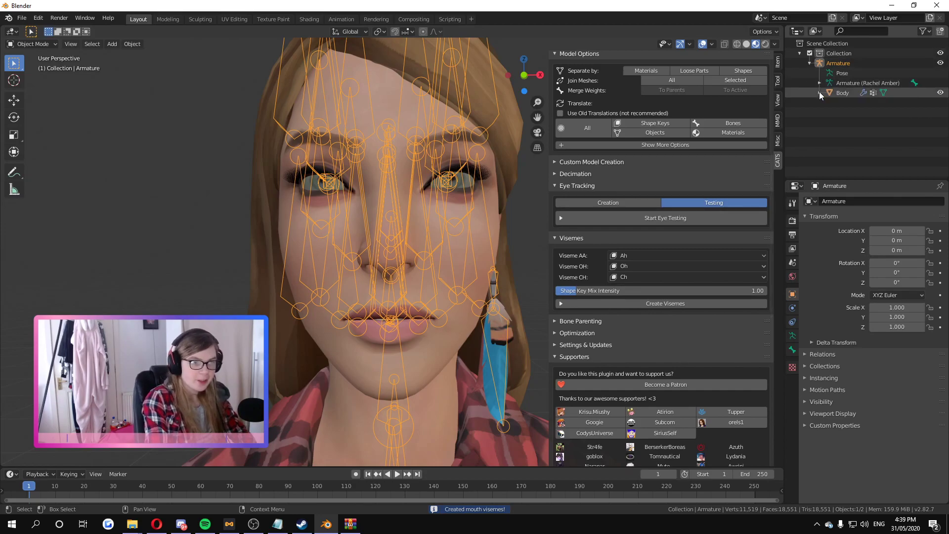
{"action": "left_click", "coordinate": [820, 92]}
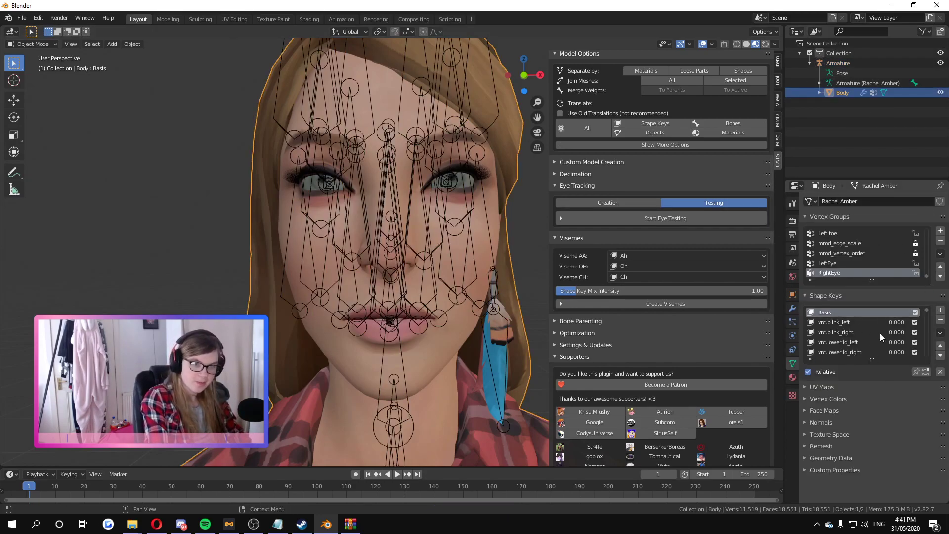
{"action": "left_click", "coordinate": [847, 322]}
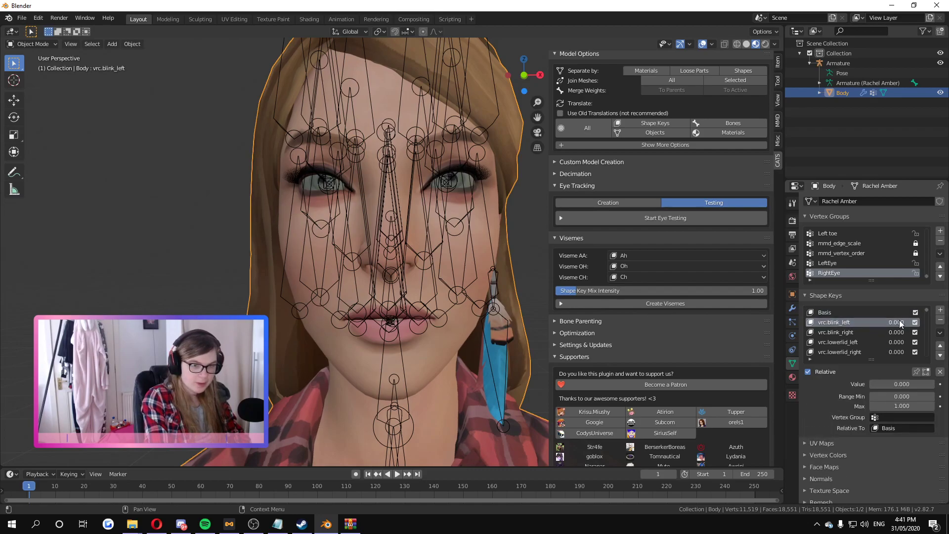
{"action": "mouse_move", "coordinate": [877, 384]}
{"action": "left_mouse_down"}
{"action": "mouse_move", "coordinate": [934, 385]}
{"action": "mouse_move", "coordinate": [873, 385]}
{"action": "left_mouse_up"}
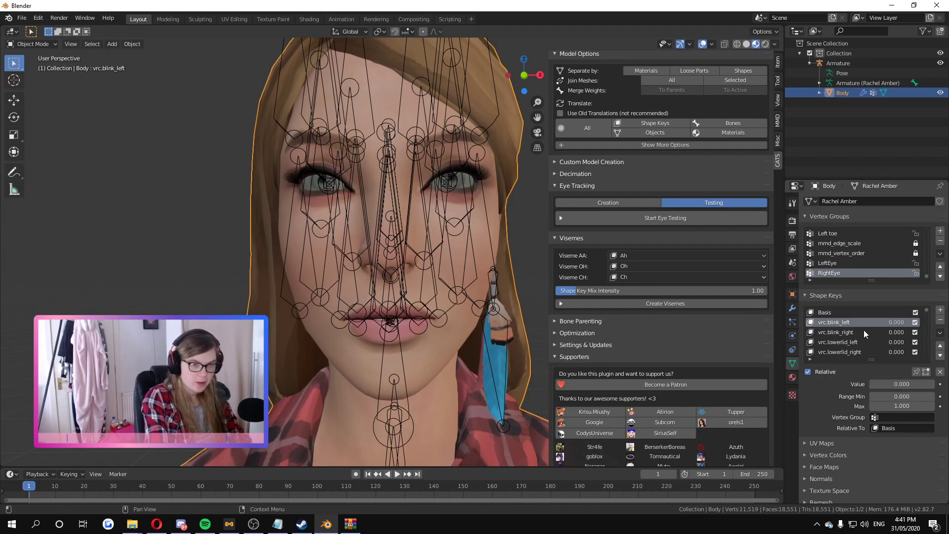
{"action": "scroll", "coordinate": [841, 342], "scroll_direction": "down", "scroll_amount": 2}
{"action": "left_click", "coordinate": [839, 332]}
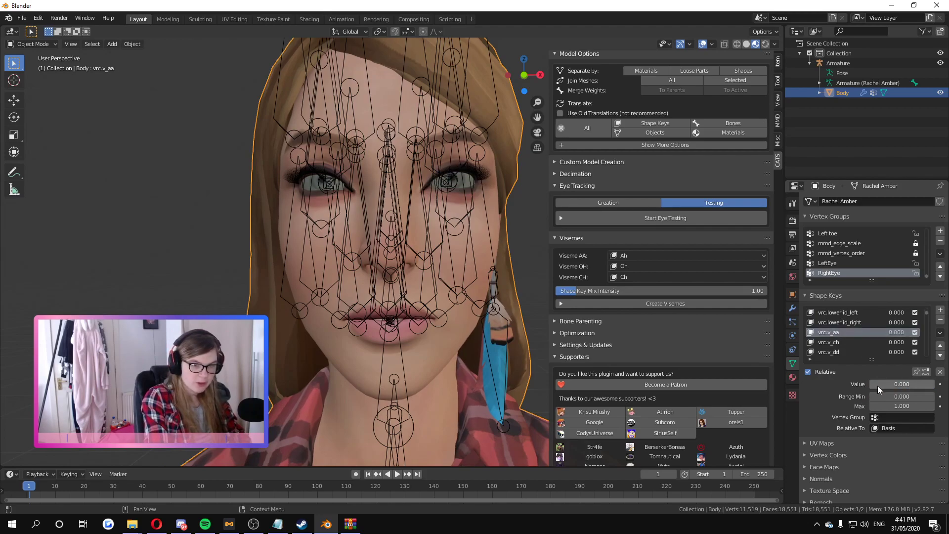
{"action": "mouse_move", "coordinate": [890, 384]}
{"action": "left_mouse_down"}
{"action": "mouse_move", "coordinate": [919, 384]}
{"action": "mouse_move", "coordinate": [873, 385]}
{"action": "left_mouse_up"}
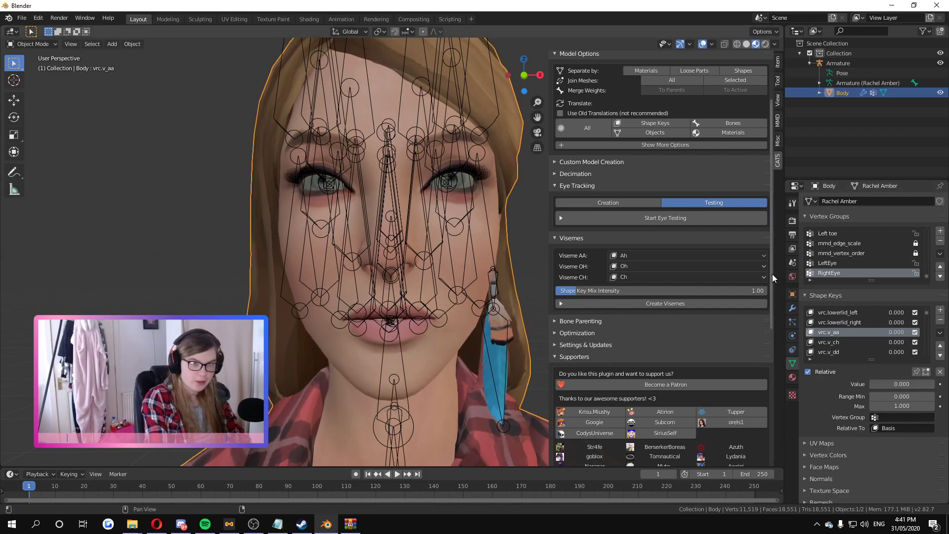
- Select the armature, start CATS eye testing, and hide the armature from the viewport
{"action": "left_click", "coordinate": [800, 54]}
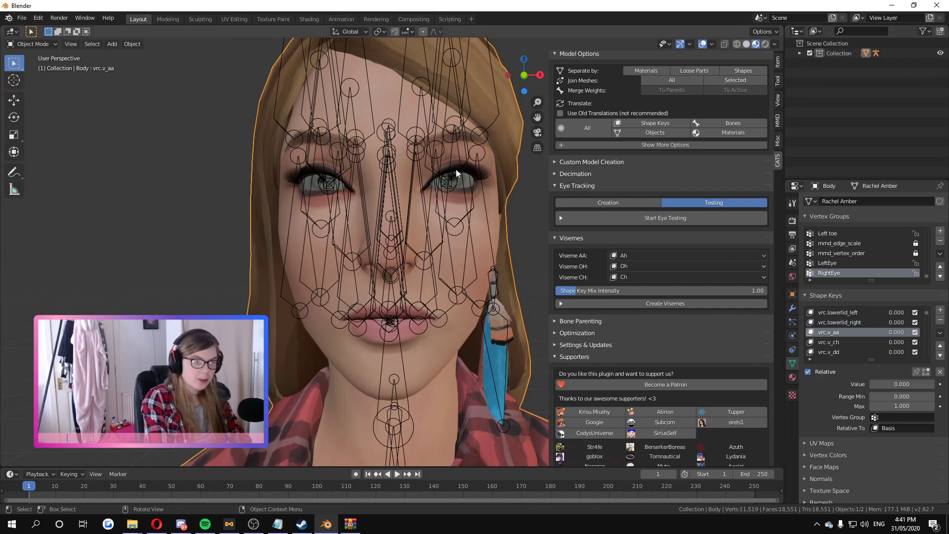
{"action": "scroll", "coordinate": [444, 218], "scroll_direction": "down", "scroll_amount": 4}
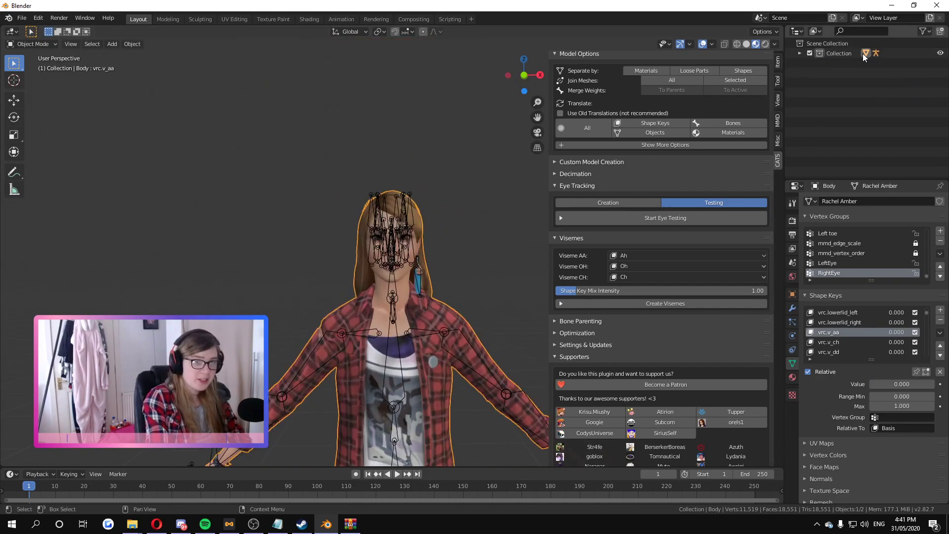
{"action": "left_click", "coordinate": [878, 53]}
{"action": "left_click", "coordinate": [665, 218]}
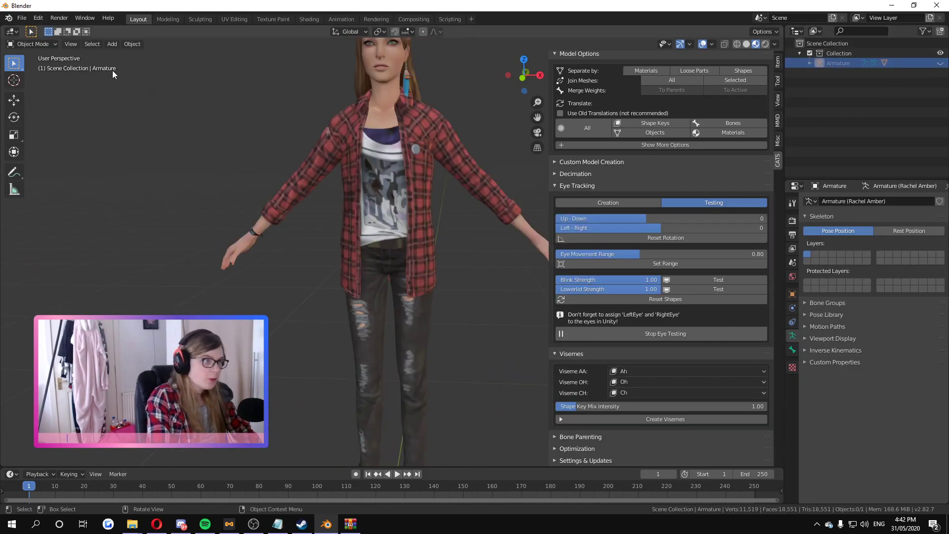
- Export the model to the Desktop as an FBX file named Rachel
{"action": "left_click", "coordinate": [22, 18]}
{"action": "mouse_move", "coordinate": [84, 159]}
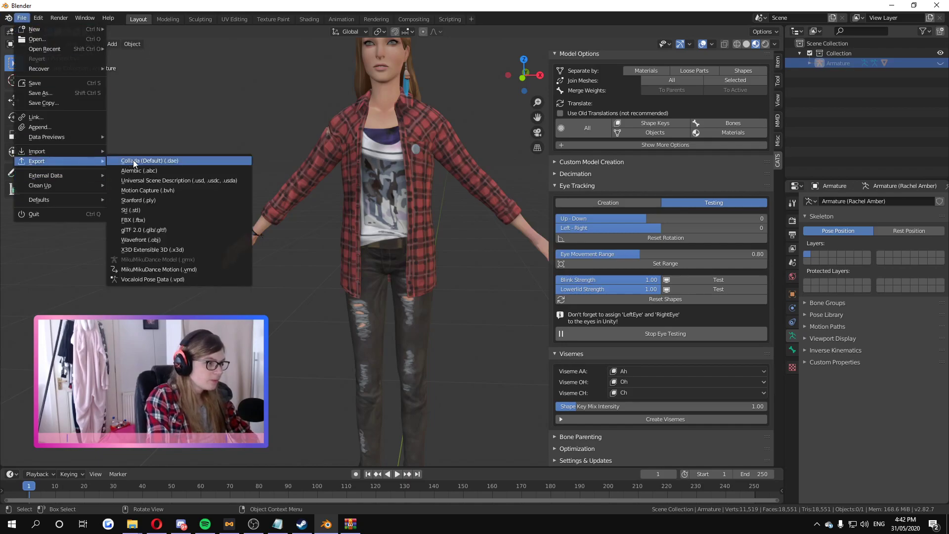
{"action": "left_click", "coordinate": [154, 221]}
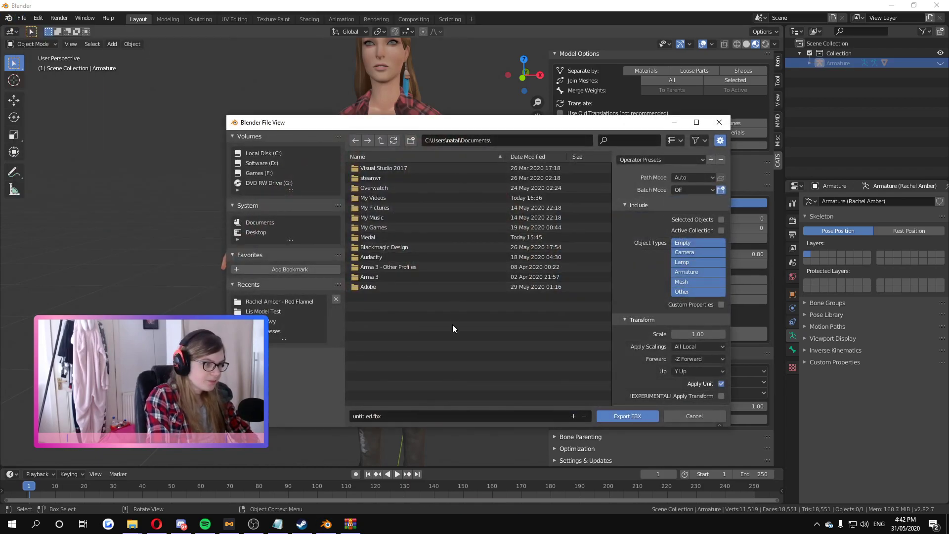
{"action": "left_click", "coordinate": [262, 233]}
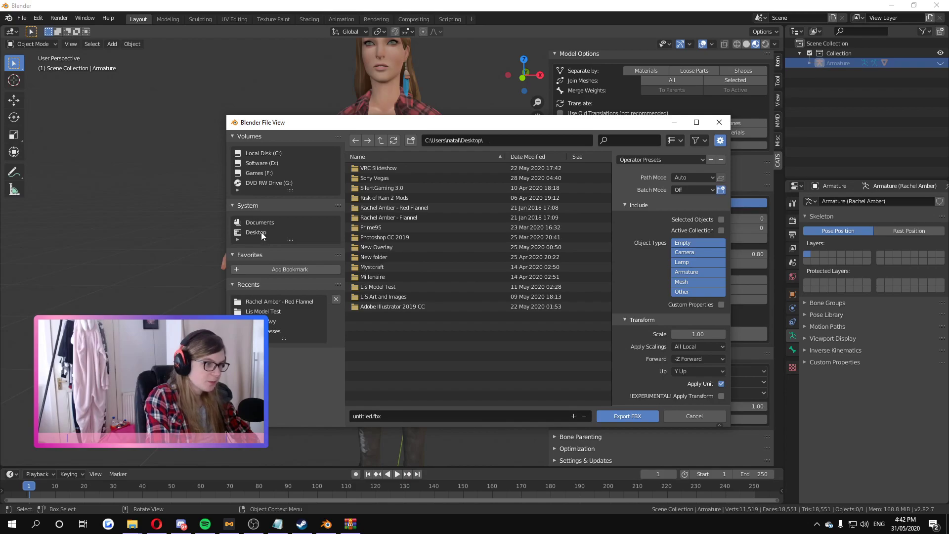
{"action": "left_click", "coordinate": [411, 418]}
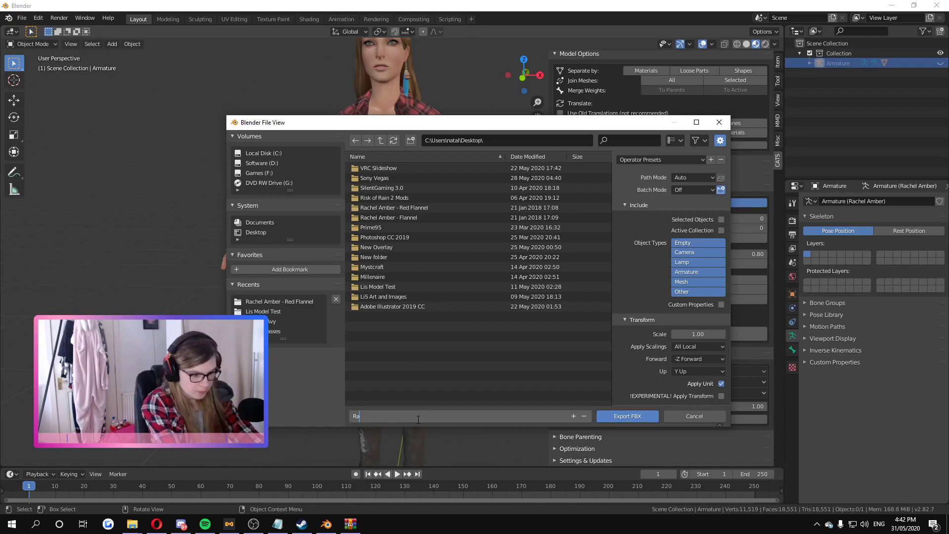
{"action": "left_click", "coordinate": [635, 420]}
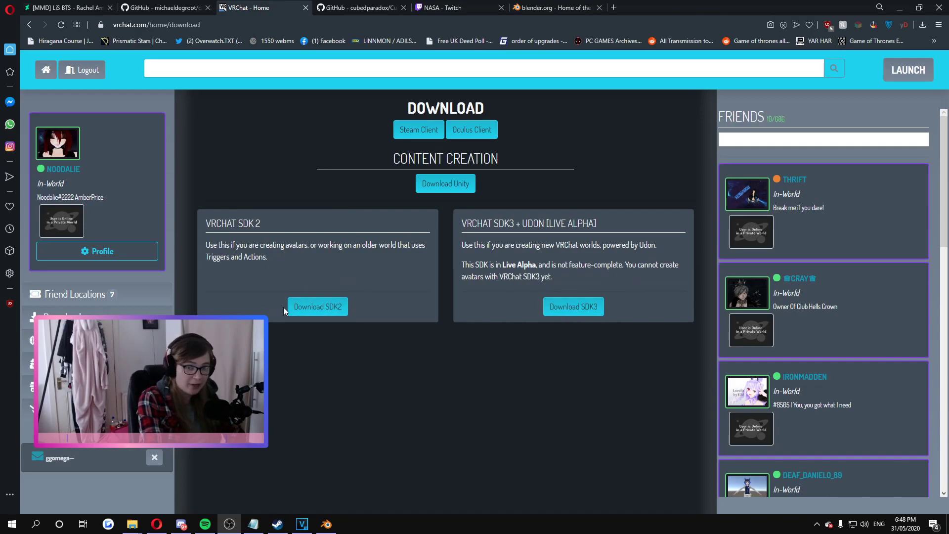
- Download VRChat SDK2 from the VRChat website and search the computer for Unity
{"action": "left_click", "coordinate": [314, 308]}
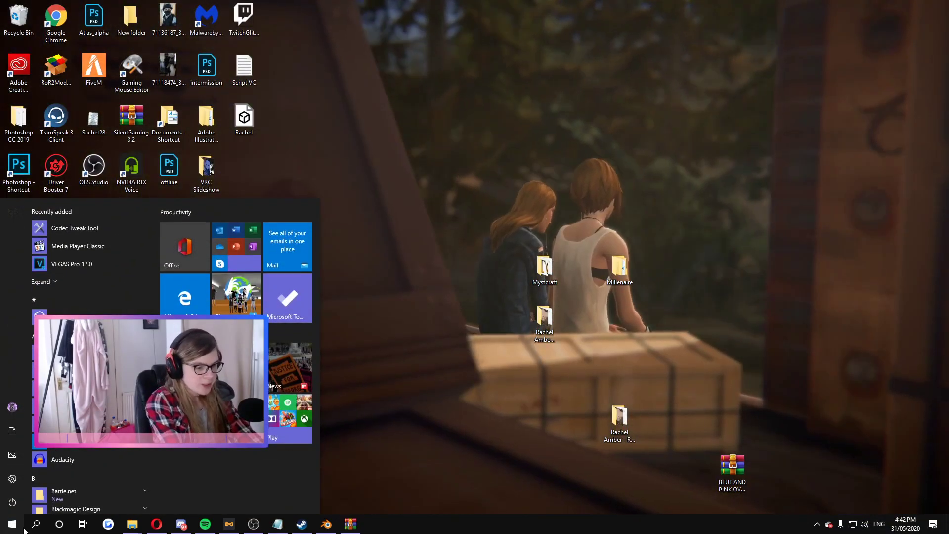
{"action": "type", "text": "unity"}
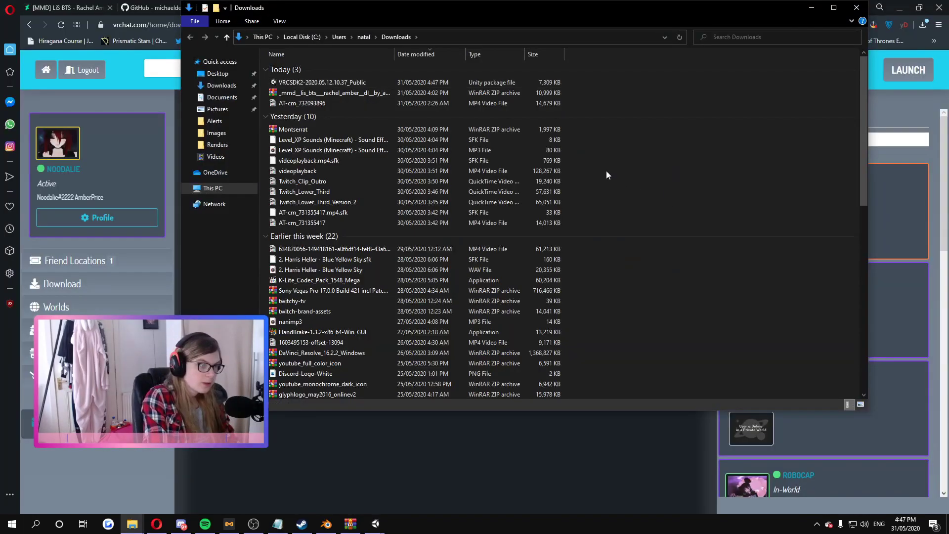
- Import the downloaded VRCSDK2-2020.05.12.10.37_Public package with all its contents into the TutorialYT Unity project
{"action": "left_click_drag", "start_coordinate": [330, 83], "coordinate": [420, 492]}
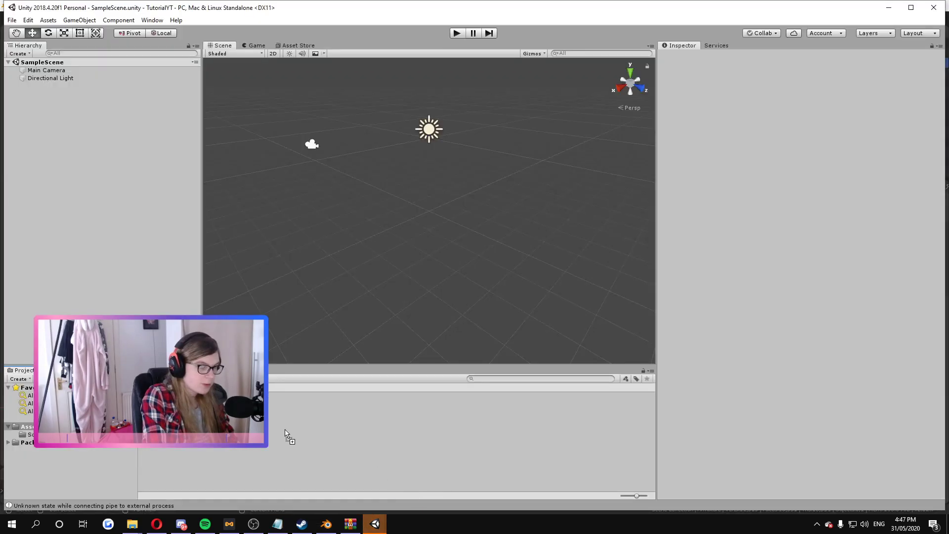
{"action": "left_click_drag", "start_coordinate": [285, 430], "coordinate": [285, 430]}
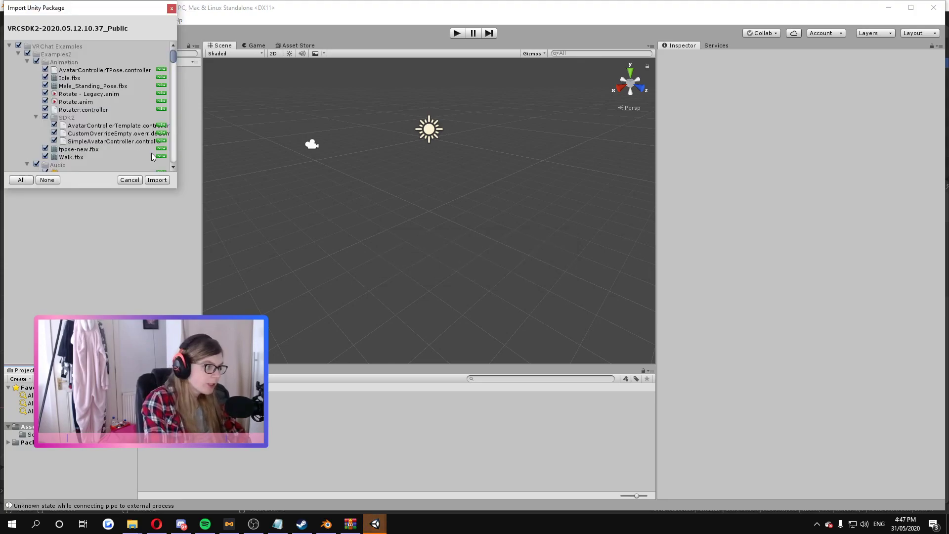
{"action": "left_click", "coordinate": [154, 179]}
- View the VRChat SDK control panel's account sign-in and Builder section, and close the panel
{"action": "left_click", "coordinate": [157, 19]}
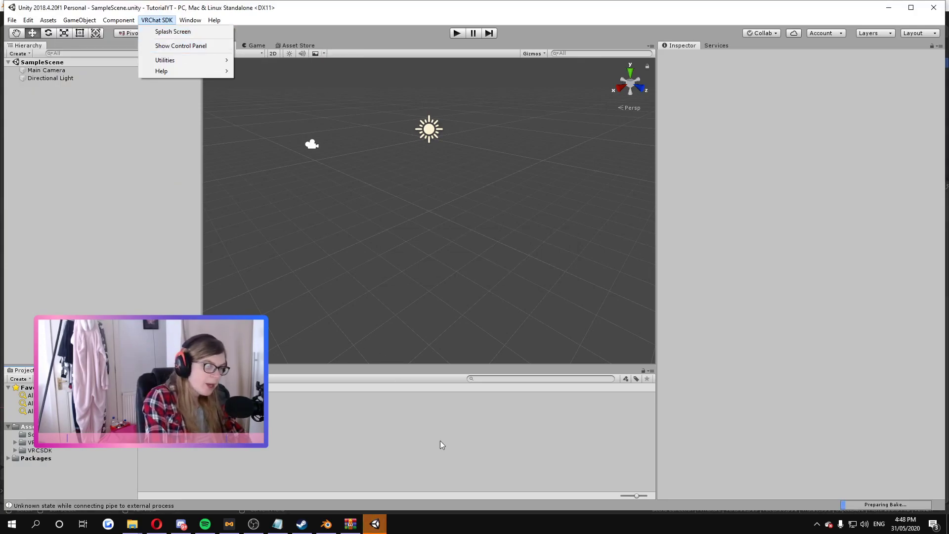
{"action": "left_click", "coordinate": [219, 286]}
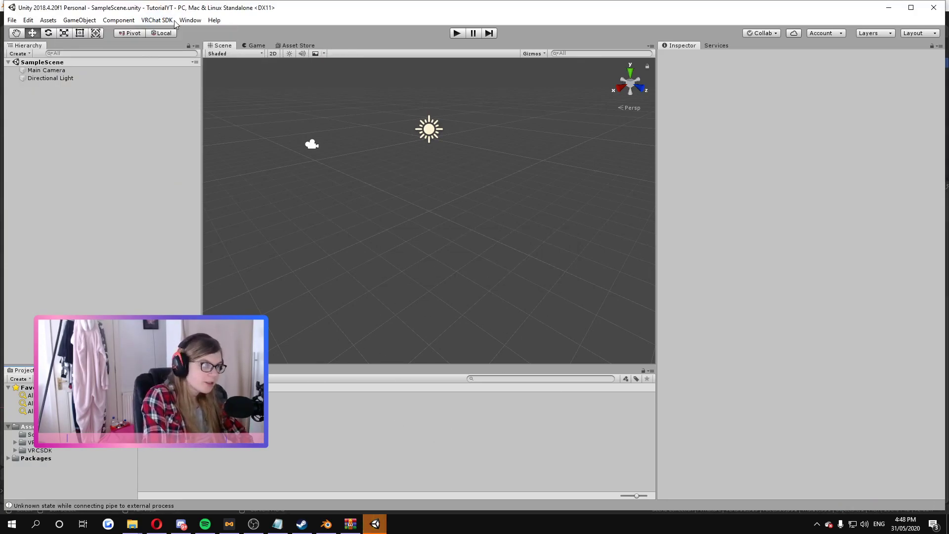
{"action": "left_click", "coordinate": [158, 21]}
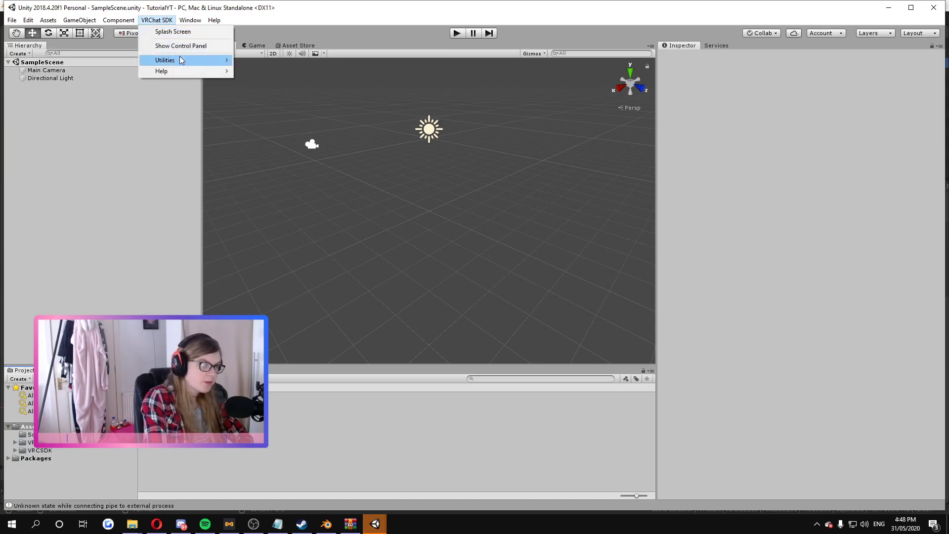
{"action": "left_click", "coordinate": [168, 23]}
{"action": "left_click", "coordinate": [168, 22]}
{"action": "left_click", "coordinate": [189, 49]}
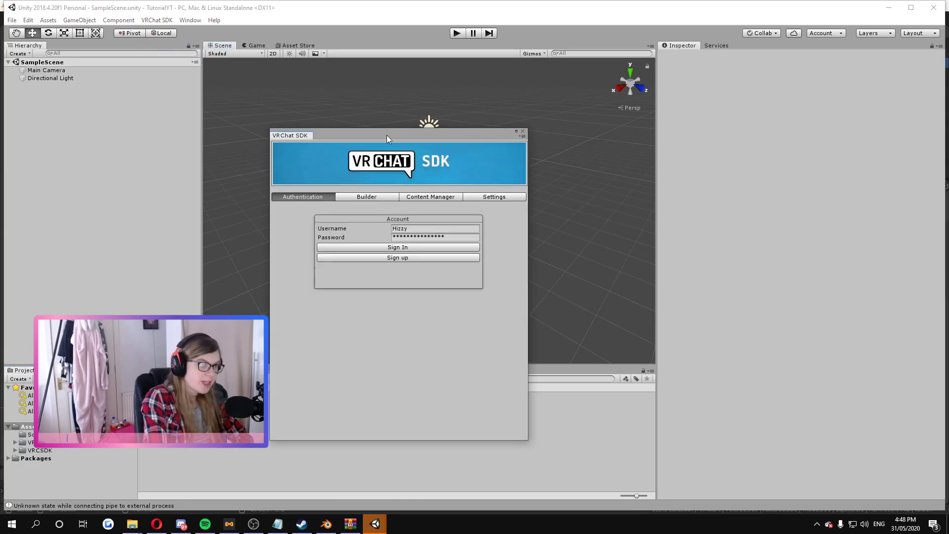
{"action": "left_click_drag", "start_coordinate": [410, 134], "coordinate": [361, 92]}
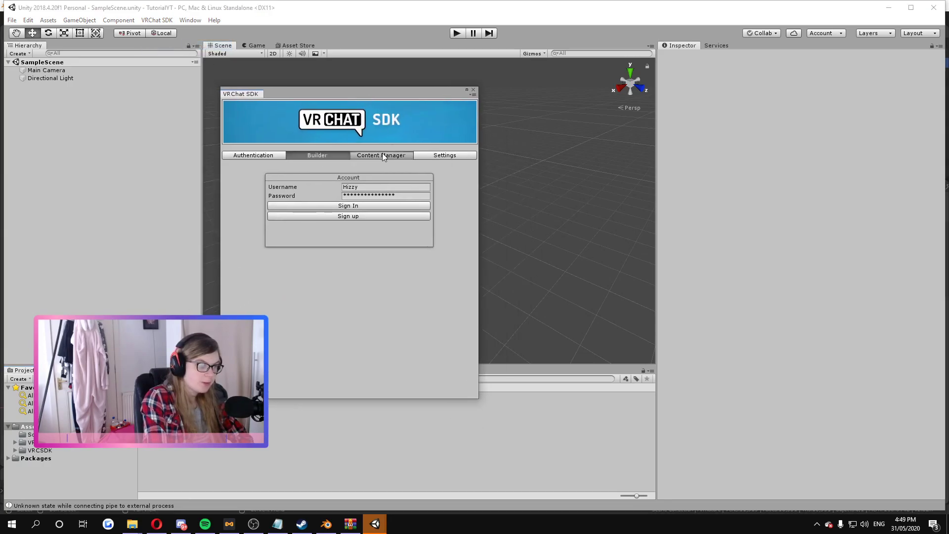
{"action": "left_click", "coordinate": [473, 91]}
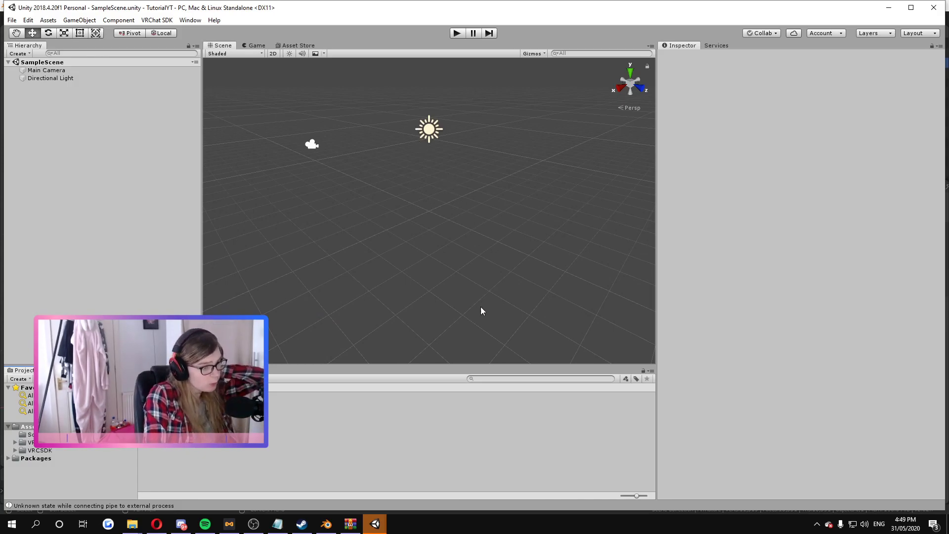
- Switch to the Opera browser and open the Cubeds-Unity-Shaders GitHub page in a new tab
{"action": "left_click", "coordinate": [156, 525]}
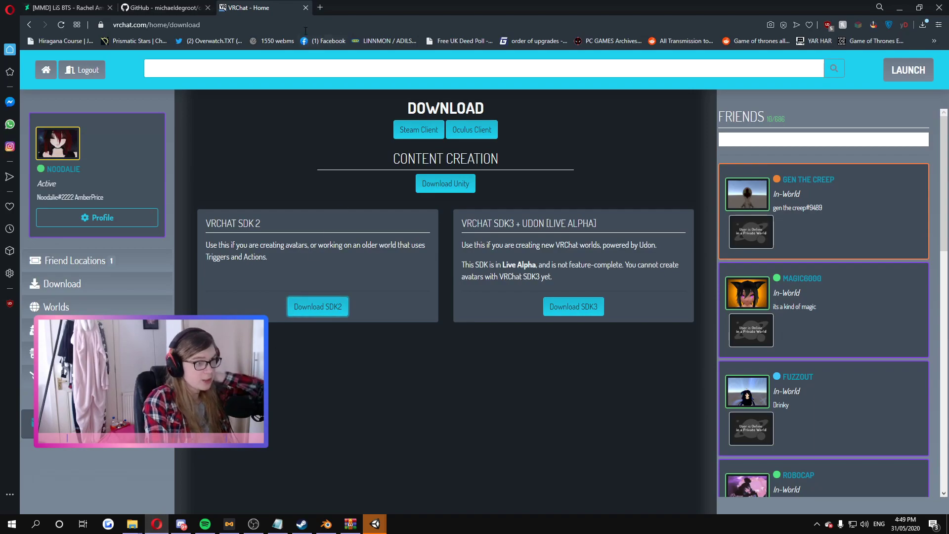
{"action": "left_click", "coordinate": [327, 9]}
{"action": "type", "text": "g"}
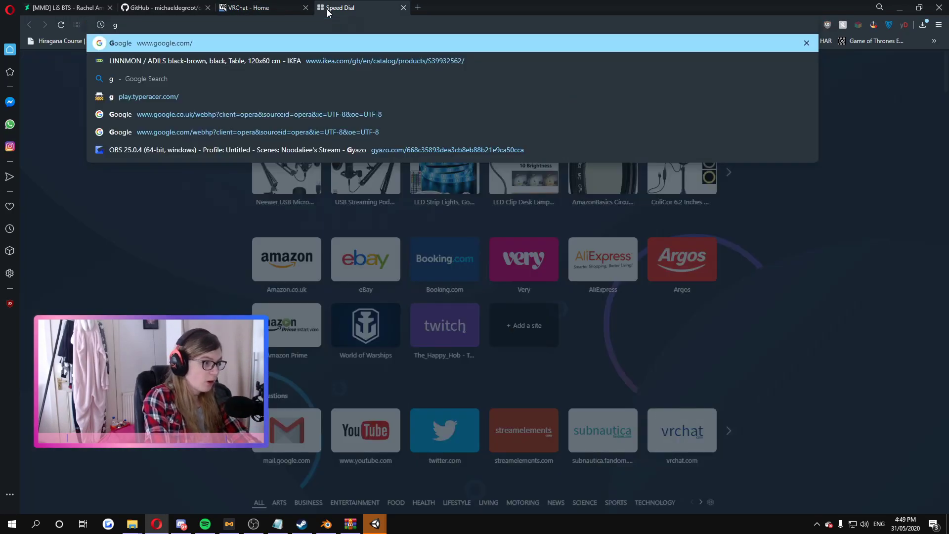
{"action": "key", "text": "Return"}
{"action": "type", "text": "c"}
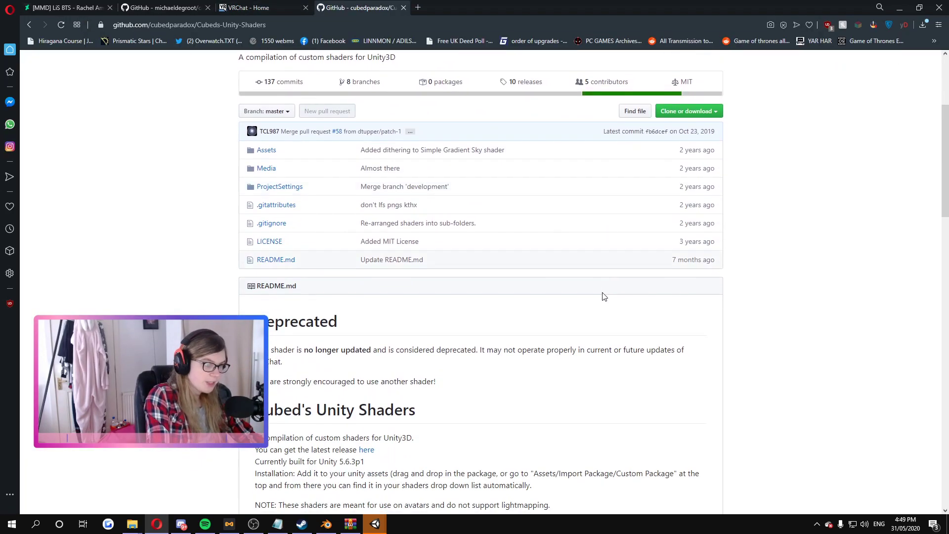
- Look through the Cubed's Unity Shaders README and download the master branch of the repository
{"action": "scroll", "coordinate": [445, 260], "scroll_direction": "down", "scroll_amount": 5}
{"action": "scroll", "coordinate": [483, 292], "scroll_direction": "up", "scroll_amount": 8}
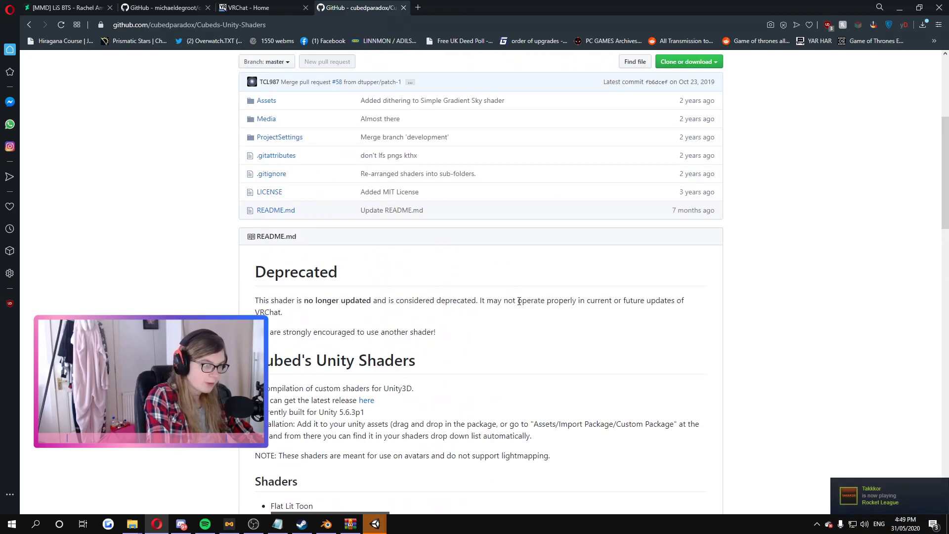
{"action": "scroll", "coordinate": [544, 310], "scroll_direction": "up", "scroll_amount": 1}
{"action": "scroll", "coordinate": [677, 315], "scroll_direction": "down", "scroll_amount": 2}
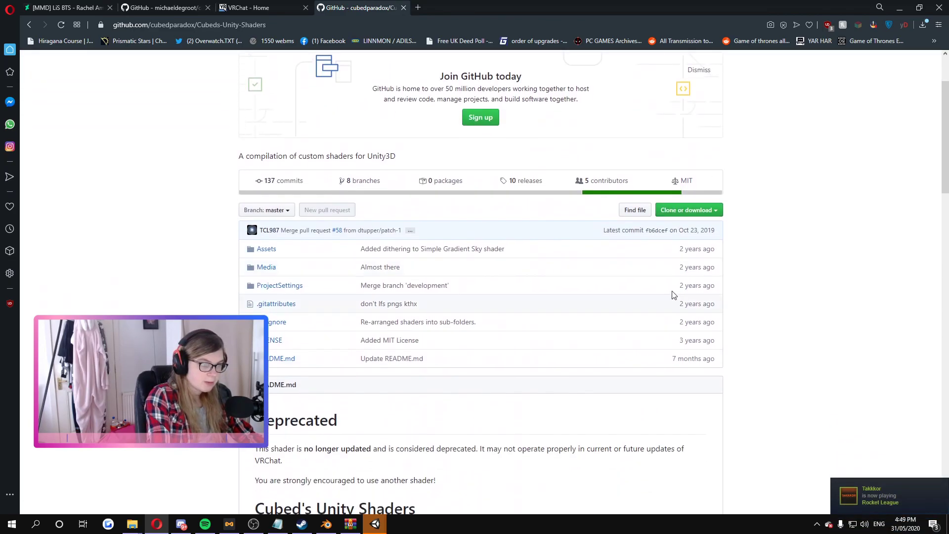
{"action": "left_click", "coordinate": [675, 211]}
{"action": "scroll", "coordinate": [676, 217], "scroll_direction": "up", "scroll_amount": 2}
{"action": "left_click", "coordinate": [681, 387]}
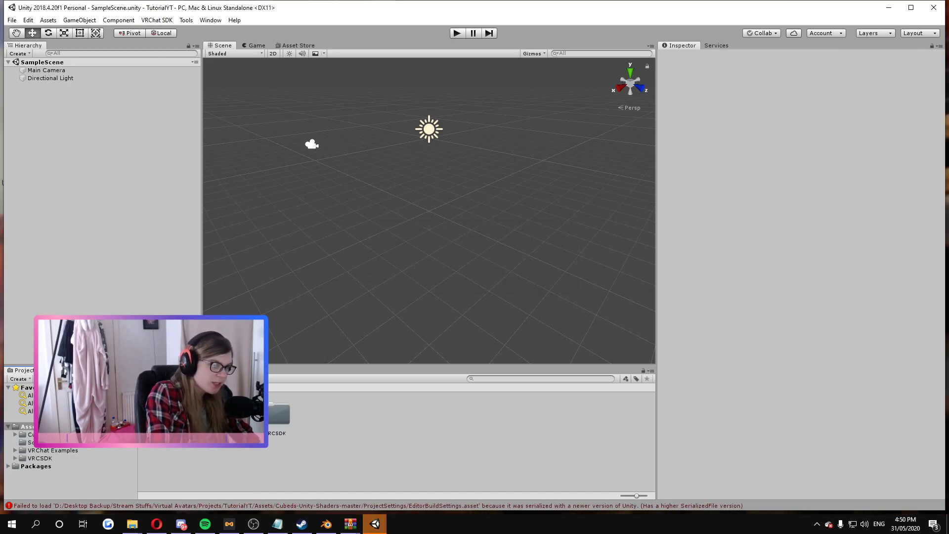
- Create a folder named Models in the Unity project's Assets
{"action": "left_click", "coordinate": [286, 421]}
{"action": "left_click", "coordinate": [338, 445]}
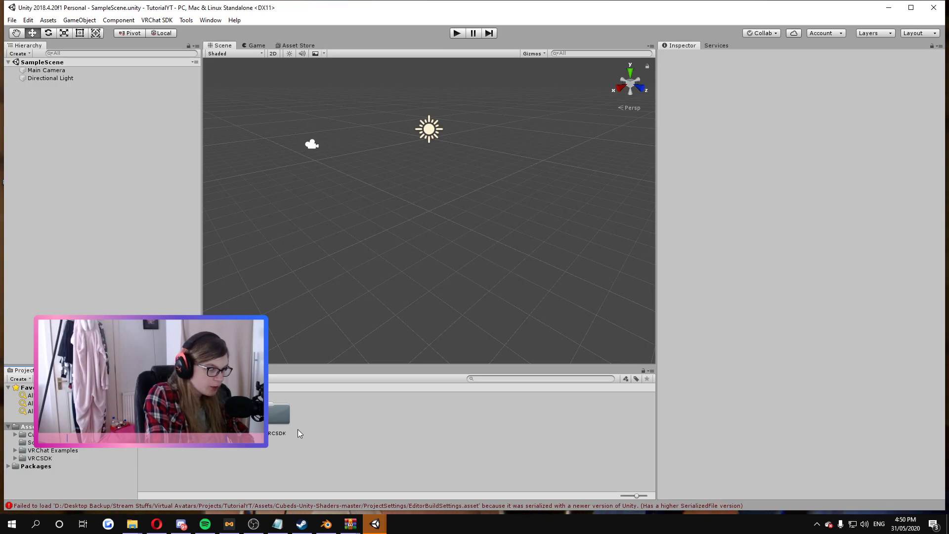
{"action": "right_click", "coordinate": [344, 441]}
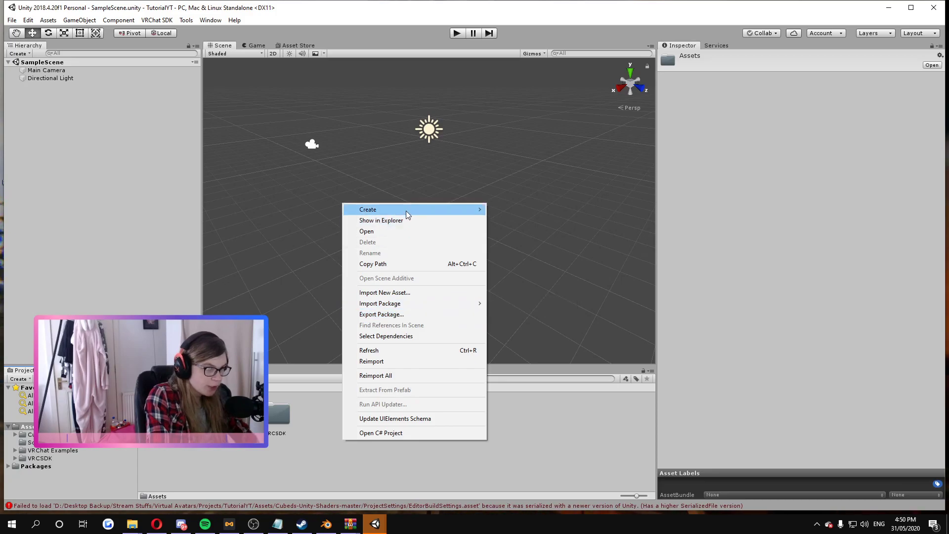
{"action": "mouse_move", "coordinate": [406, 210]}
{"action": "left_click", "coordinate": [541, 166]}
{"action": "type", "text": "Models"}
{"action": "key", "text": "Return"}
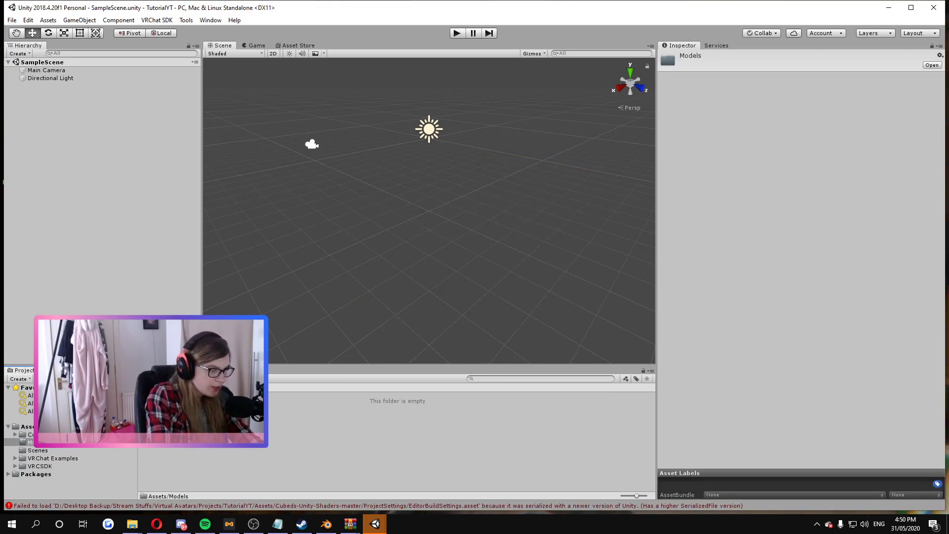
- Create a folder named Rachel inside the Models folder
{"action": "right_click", "coordinate": [271, 453]}
{"action": "mouse_move", "coordinate": [346, 212]}
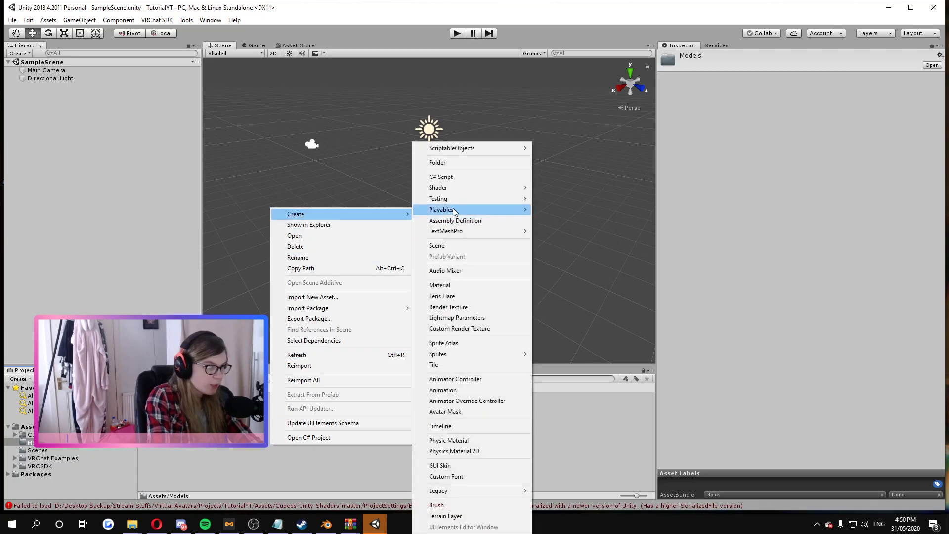
{"action": "left_click", "coordinate": [463, 165]}
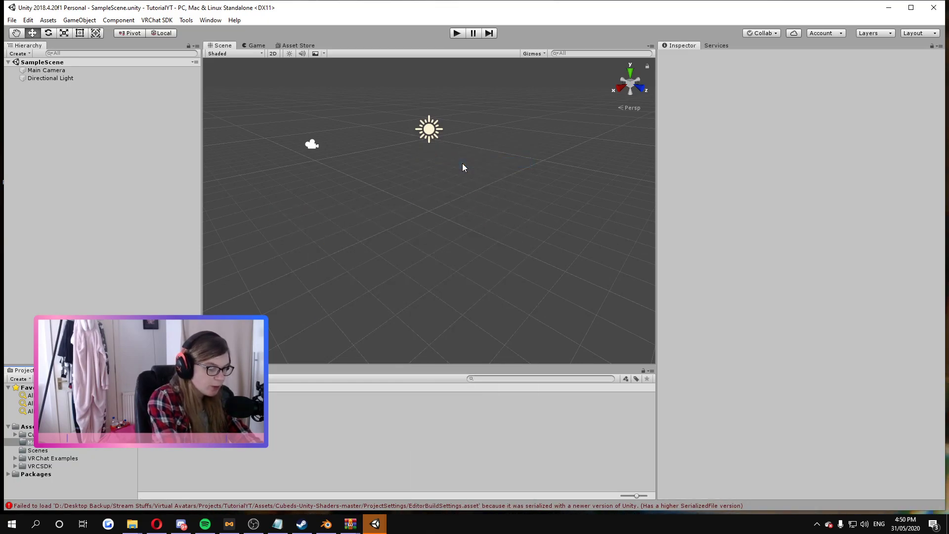
{"action": "type", "text": "Rachel"}
{"action": "key", "text": "Return"}
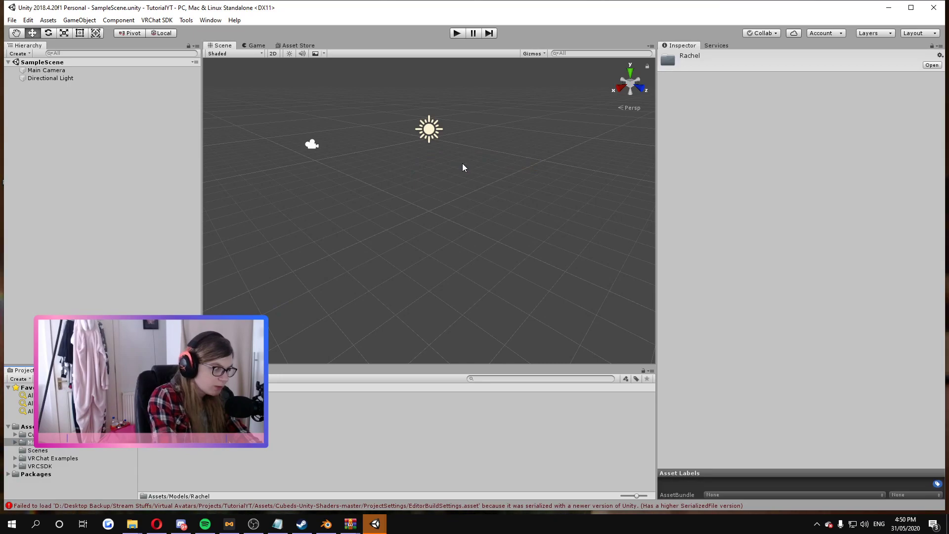
- Open the Rachel folder and create a folder named Textures in it
{"action": "double_click", "coordinate": [162, 417]}
{"action": "right_click", "coordinate": [194, 432]}
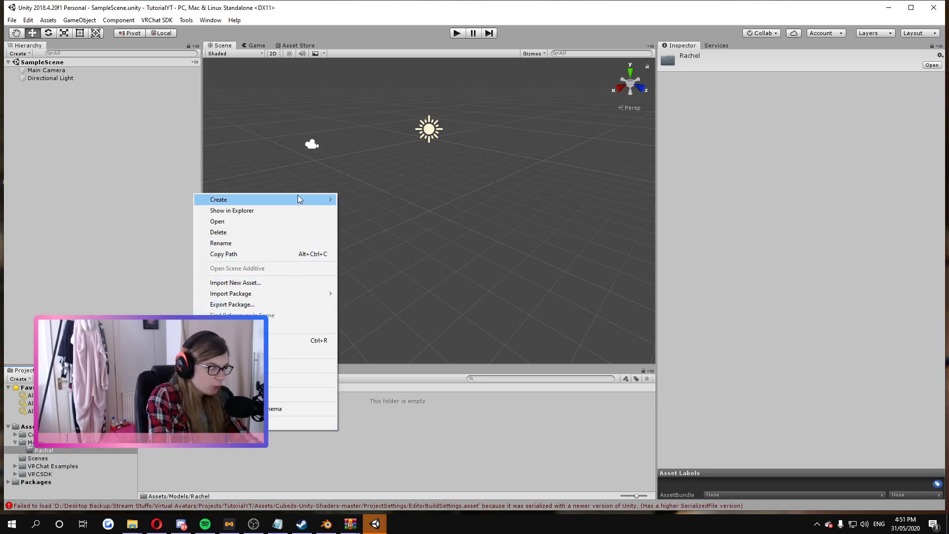
{"action": "mouse_move", "coordinate": [297, 195]}
{"action": "left_click", "coordinate": [381, 164]}
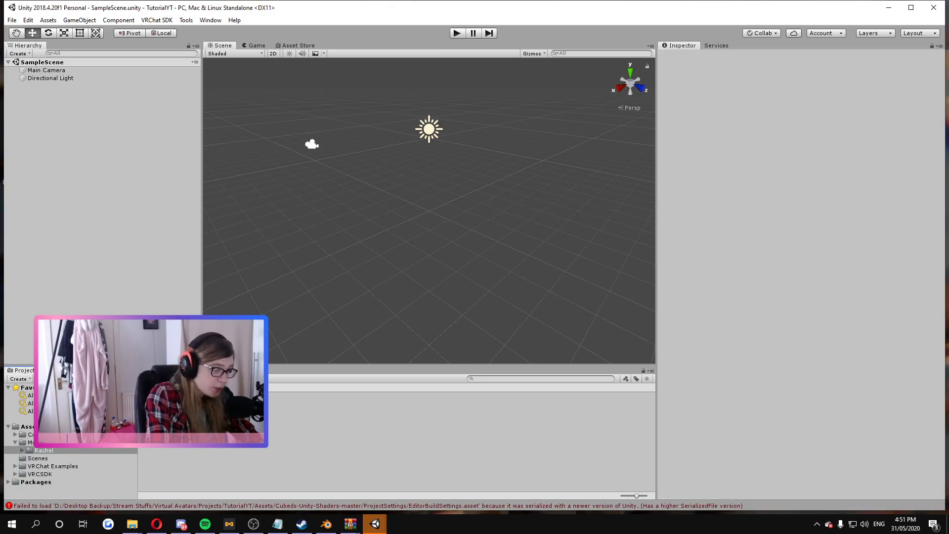
- Import the six texture images from the Rachel Amber - Red Flannel folder into the project's Textures folder
{"action": "double_click", "coordinate": [166, 419]}
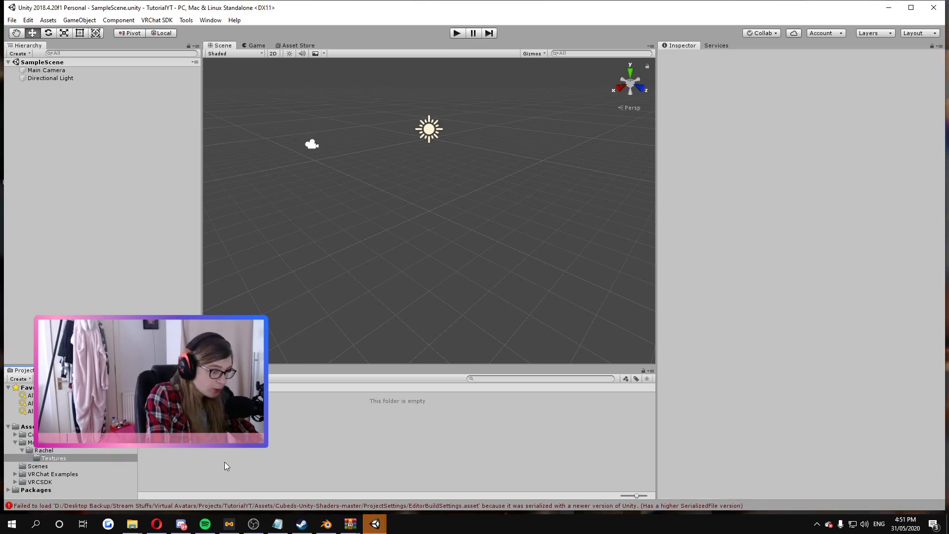
{"action": "mouse_move", "coordinate": [132, 524]}
{"action": "left_click", "coordinate": [161, 493]}
{"action": "left_click_drag", "start_coordinate": [716, 253], "coordinate": [340, 165]}
{"action": "left_click_drag", "start_coordinate": [378, 106], "coordinate": [594, 84]}
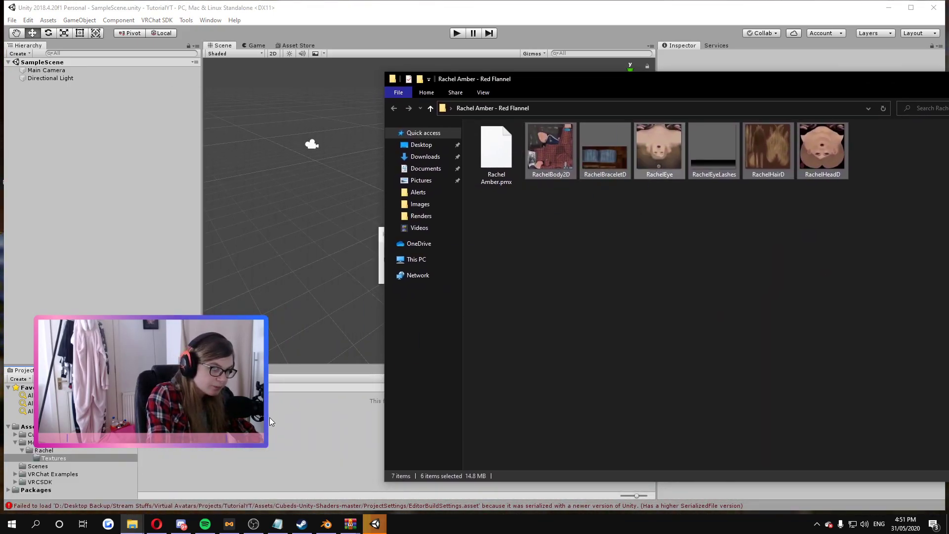
{"action": "left_click_drag", "start_coordinate": [268, 418], "coordinate": [253, 463]}
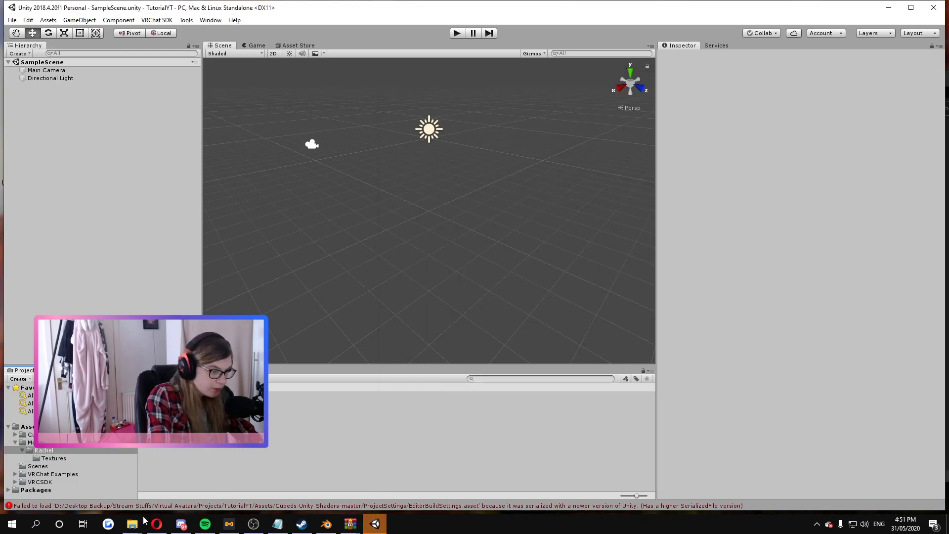
- Import the Rachel FBX model from the Desktop folder into the project's Rachel folder
{"action": "mouse_move", "coordinate": [144, 520]}
{"action": "left_click", "coordinate": [146, 487]}
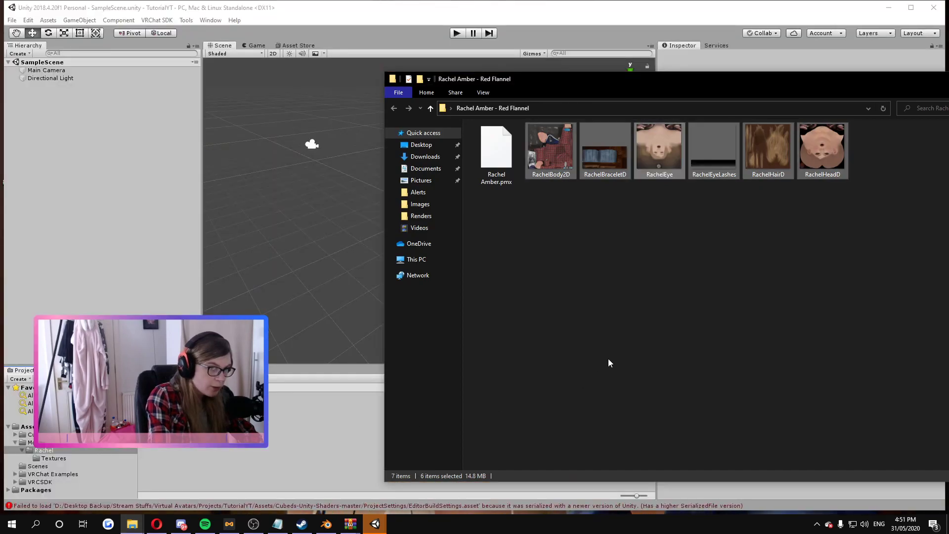
{"action": "left_click", "coordinate": [423, 145]}
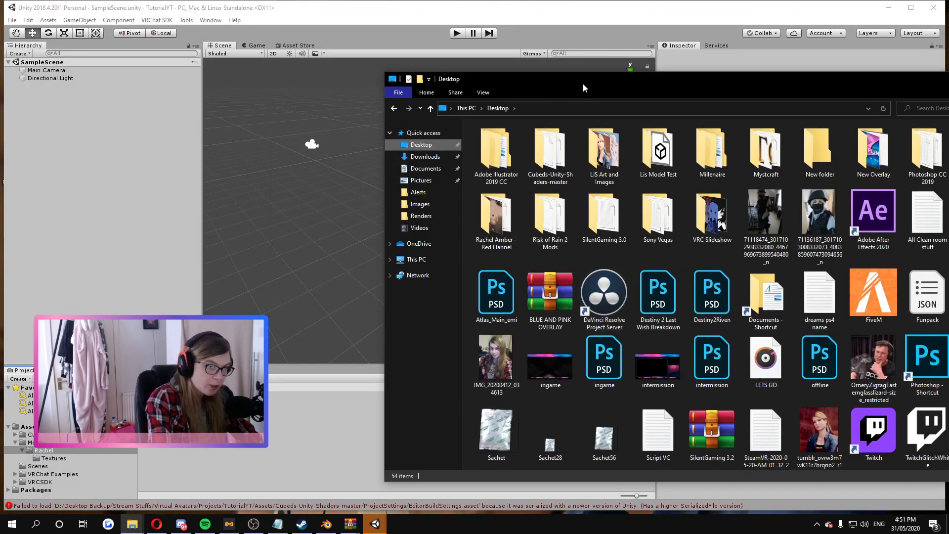
{"action": "left_click_drag", "start_coordinate": [585, 76], "coordinate": [429, 6]}
{"action": "left_click_drag", "start_coordinate": [830, 291], "coordinate": [477, 456]}
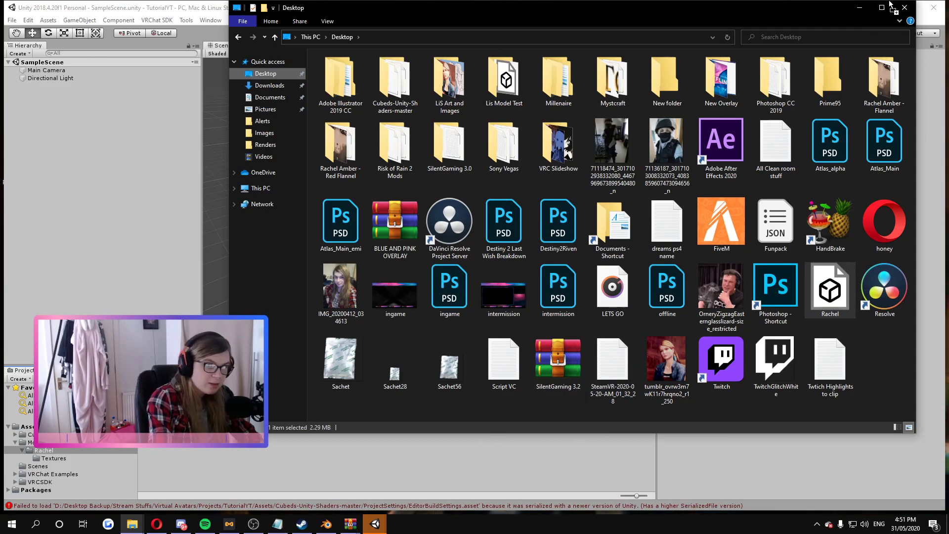
{"action": "left_click", "coordinate": [859, 7]}
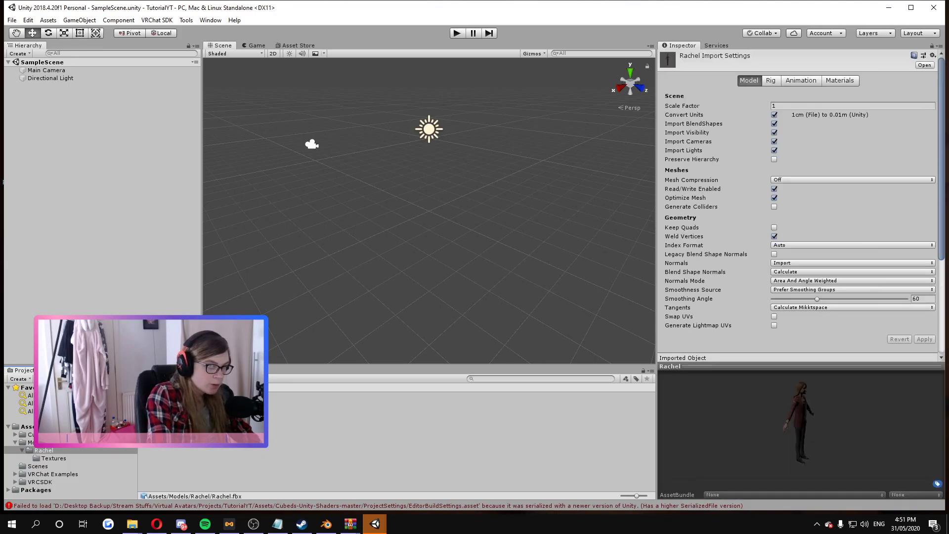
- Place the Rachel model in the scene and set its position to X 0, Y 0, Z 0
{"action": "left_click_drag", "start_coordinate": [785, 436], "coordinate": [782, 432]}
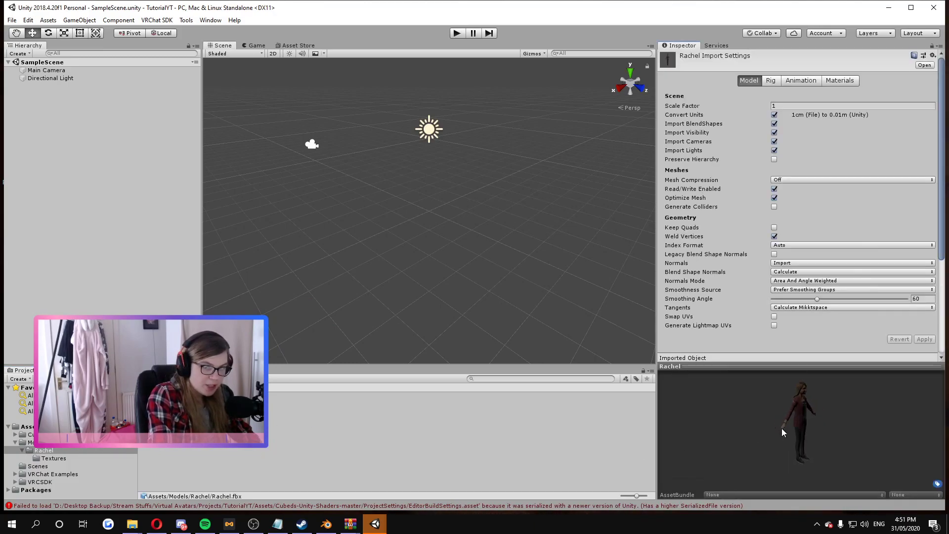
{"action": "left_click_drag", "start_coordinate": [413, 296], "coordinate": [421, 289]}
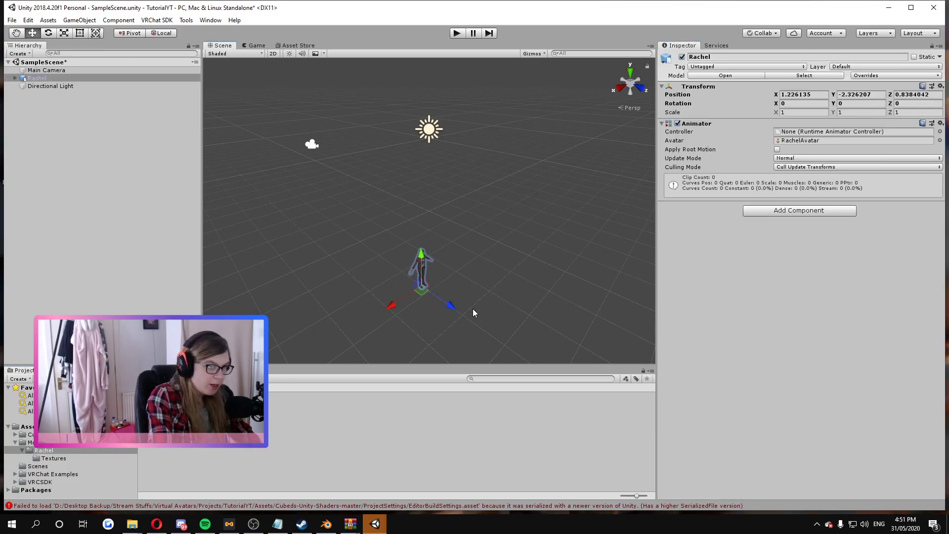
{"action": "left_click", "coordinate": [804, 94]}
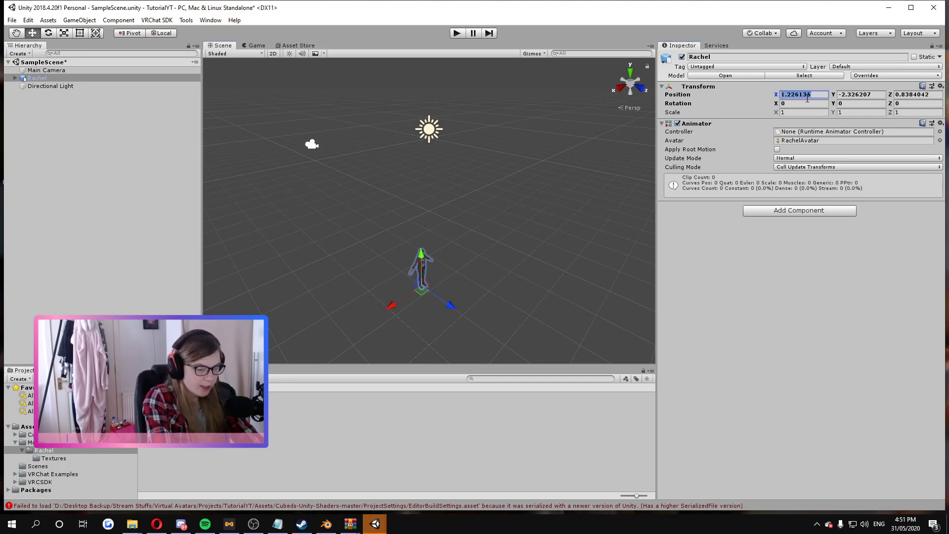
{"action": "type", "text": "0"}
{"action": "key", "text": "Tab"}
{"action": "type", "text": "0"}
{"action": "key", "text": "Tab"}
{"action": "type", "text": "0"}
- Examine the Rachel model up close from the front in the scene
{"action": "left_click", "coordinate": [569, 201]}
{"action": "key", "text": "w"}
{"action": "right_click_drag", "start_coordinate": [482, 225], "coordinate": [427, 215]}
{"action": "key", "text": "s"}
{"action": "left_click", "coordinate": [415, 198]}
{"action": "key", "text": "s"}
{"action": "left_click", "coordinate": [537, 231]}
{"action": "left_click", "coordinate": [427, 216]}
{"action": "left_click", "coordinate": [534, 228]}
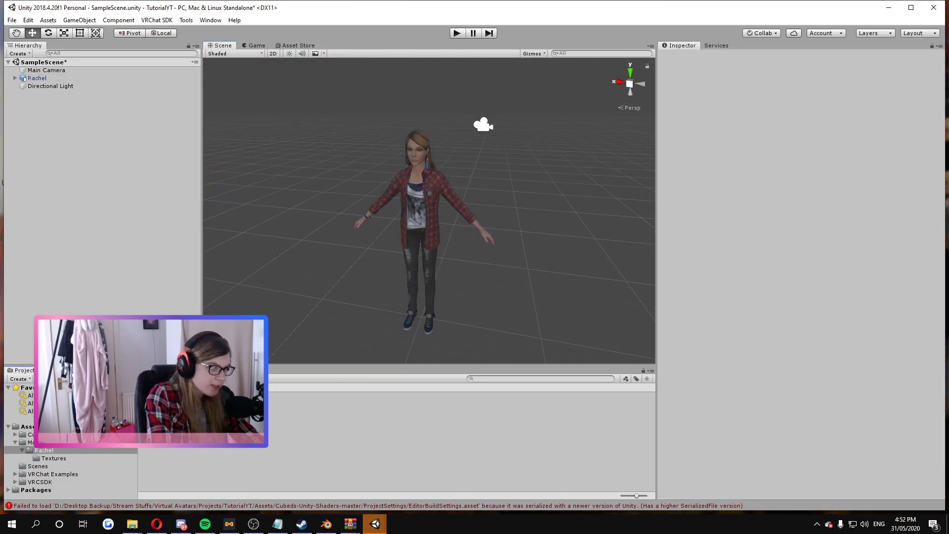
- Create a material in the project's Rachel folder and name it Body
{"action": "right_click", "coordinate": [248, 428]}
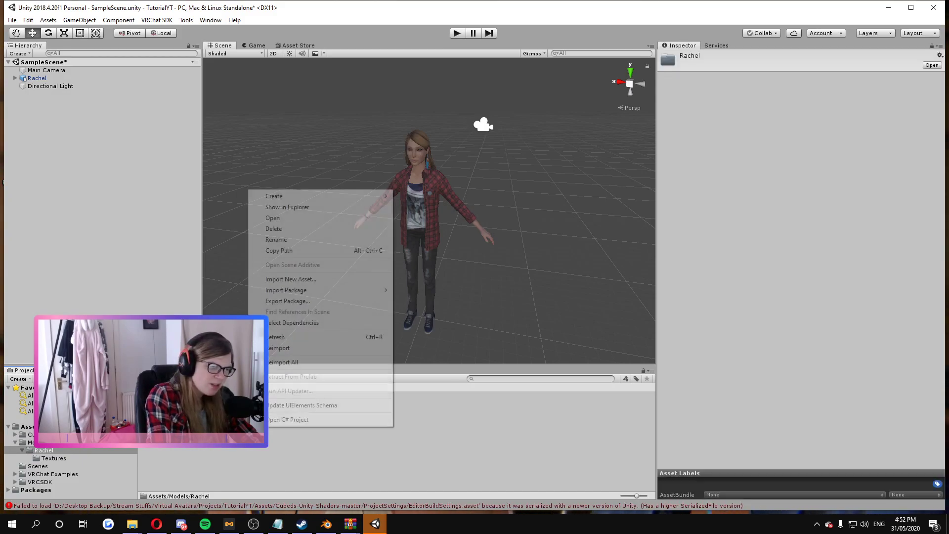
{"action": "mouse_move", "coordinate": [332, 196]}
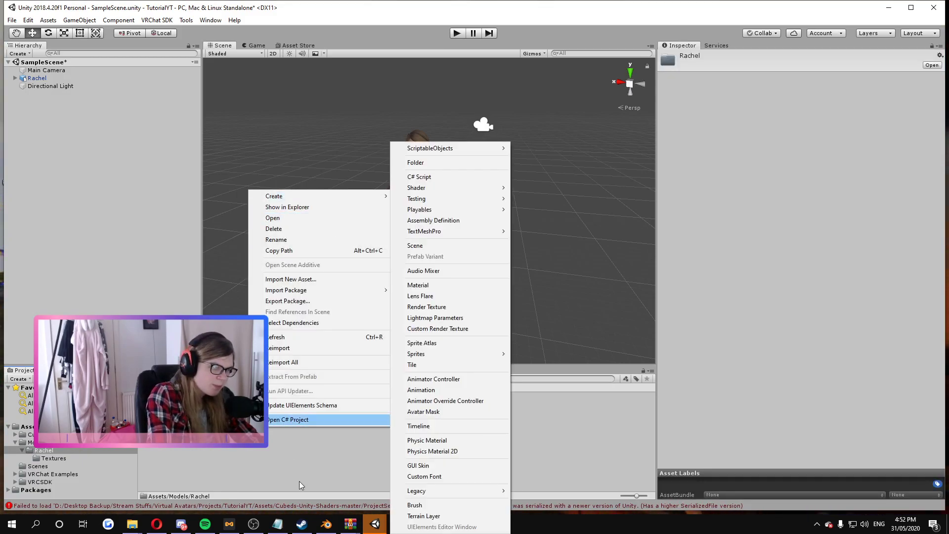
{"action": "right_click", "coordinate": [288, 424]}
{"action": "right_click", "coordinate": [287, 424]}
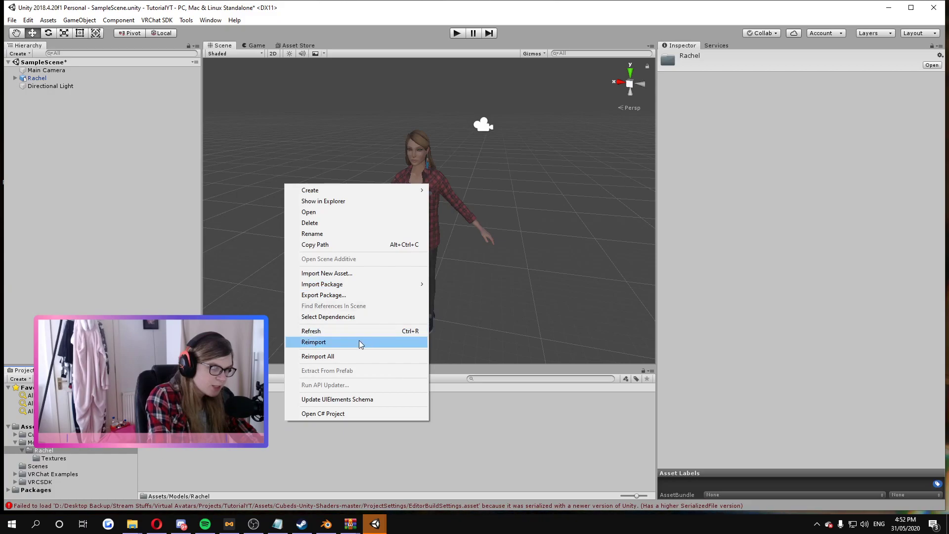
{"action": "mouse_move", "coordinate": [360, 194]}
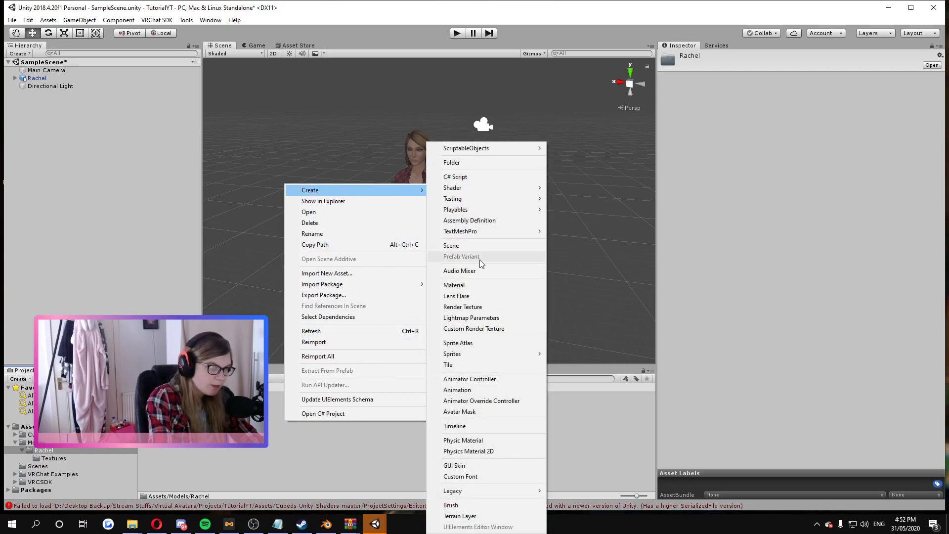
{"action": "left_click", "coordinate": [479, 283]}
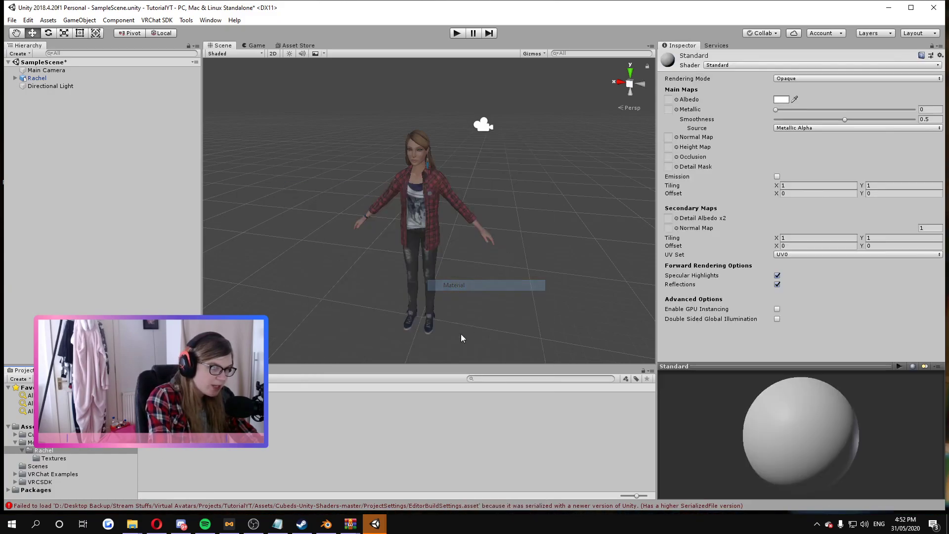
{"action": "right_click", "coordinate": [387, 426]}
{"action": "left_click", "coordinate": [245, 246]}
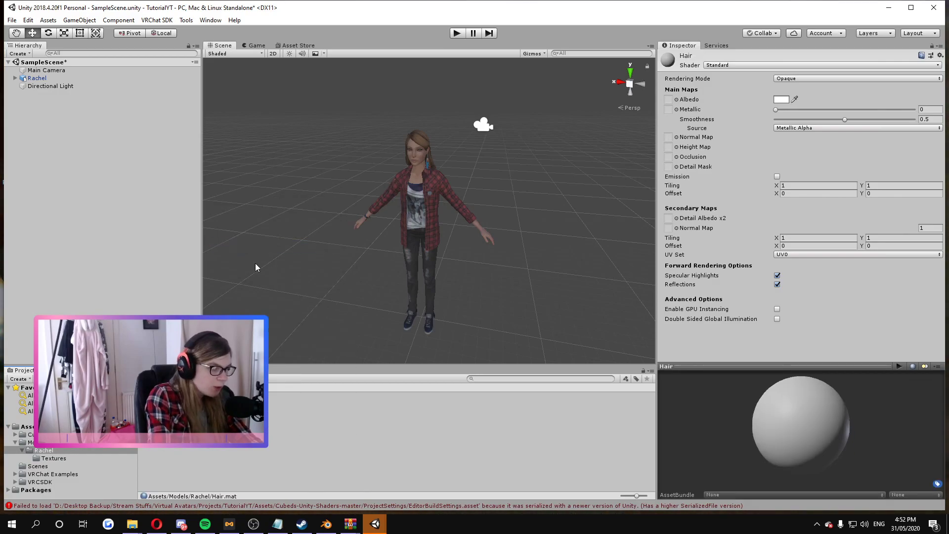
{"action": "left_click", "coordinate": [250, 435]}
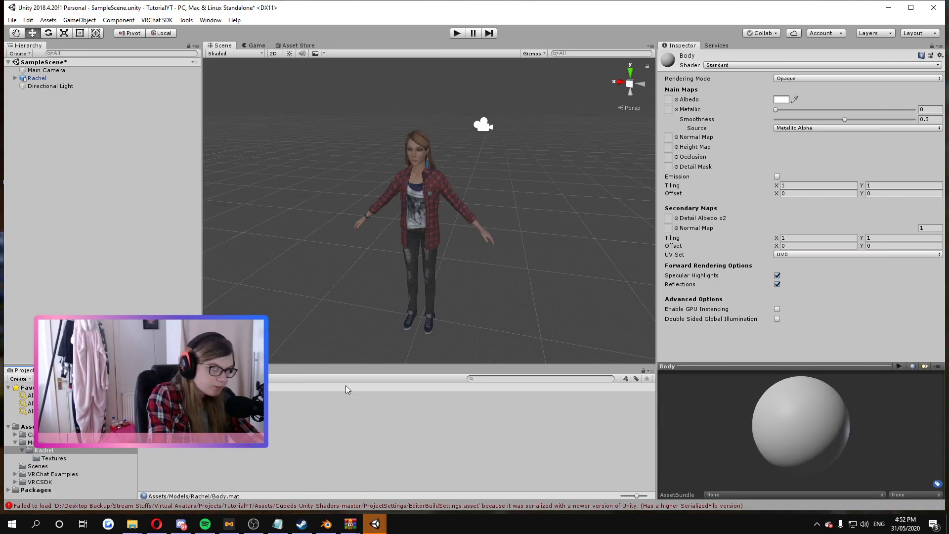
- Set the Body material's shader to CubedParadox/Flat Lit Toon
{"action": "left_click", "coordinate": [746, 65]}
{"action": "mouse_move", "coordinate": [796, 108]}
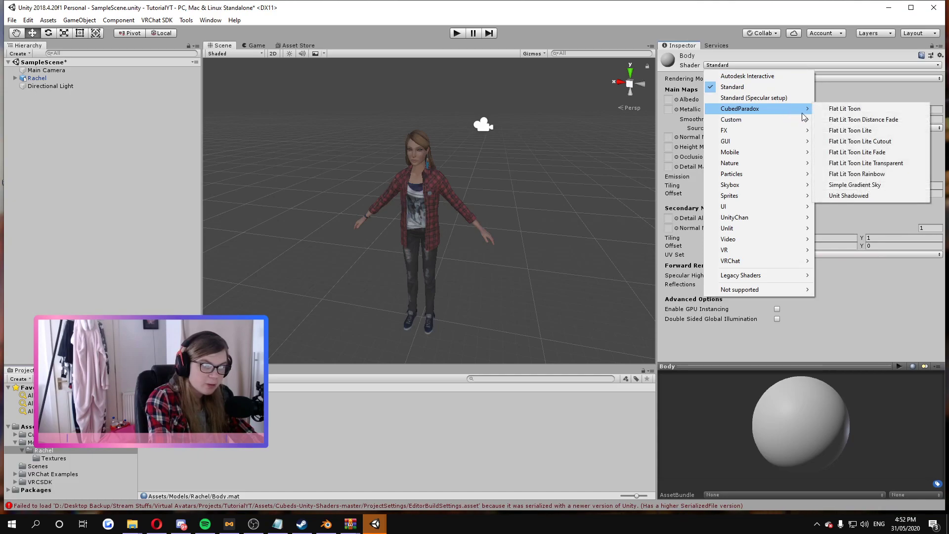
{"action": "left_click", "coordinate": [850, 109]}
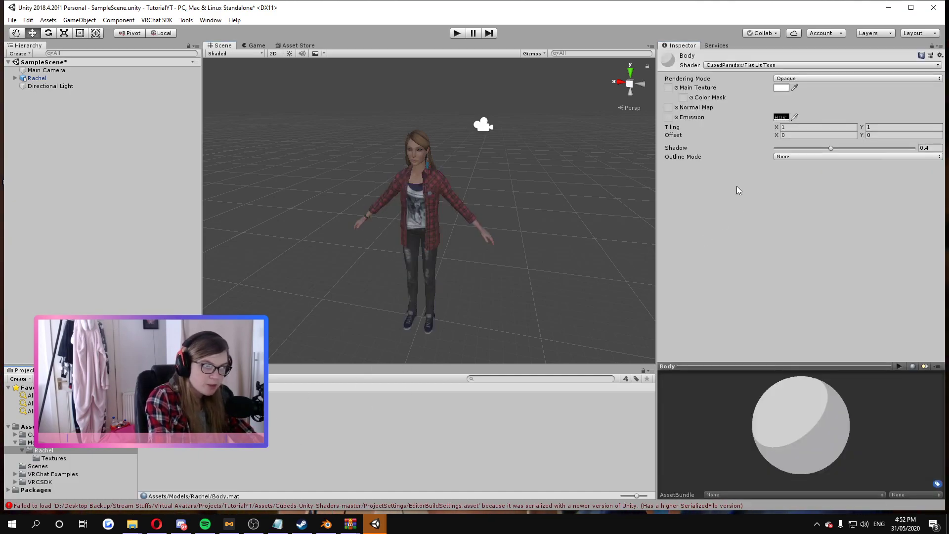
- Select the model's Body mesh and apply the new Body material to its body and clothing
{"action": "left_click", "coordinate": [498, 262]}
{"action": "left_click", "coordinate": [431, 221]}
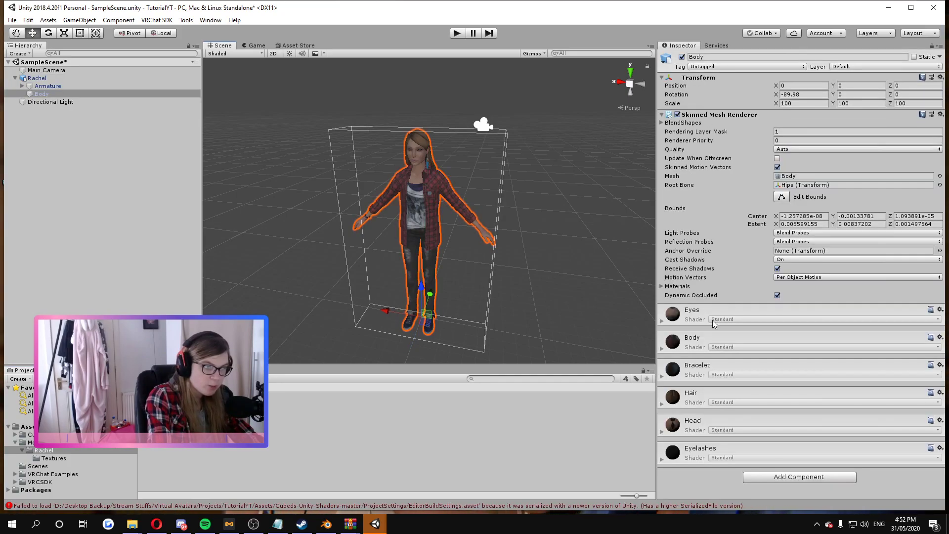
{"action": "left_click", "coordinate": [664, 349]}
{"action": "left_click", "coordinate": [664, 350]}
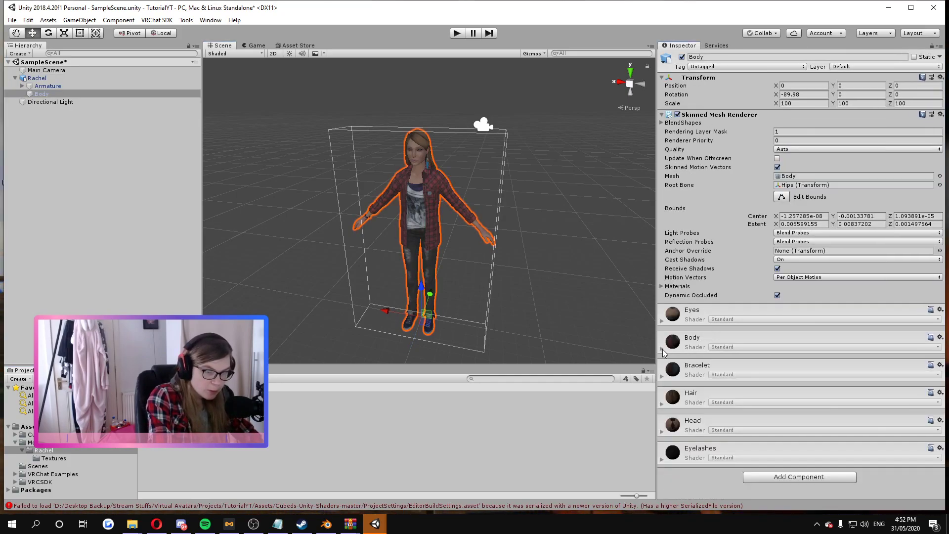
{"action": "left_click", "coordinate": [712, 342]}
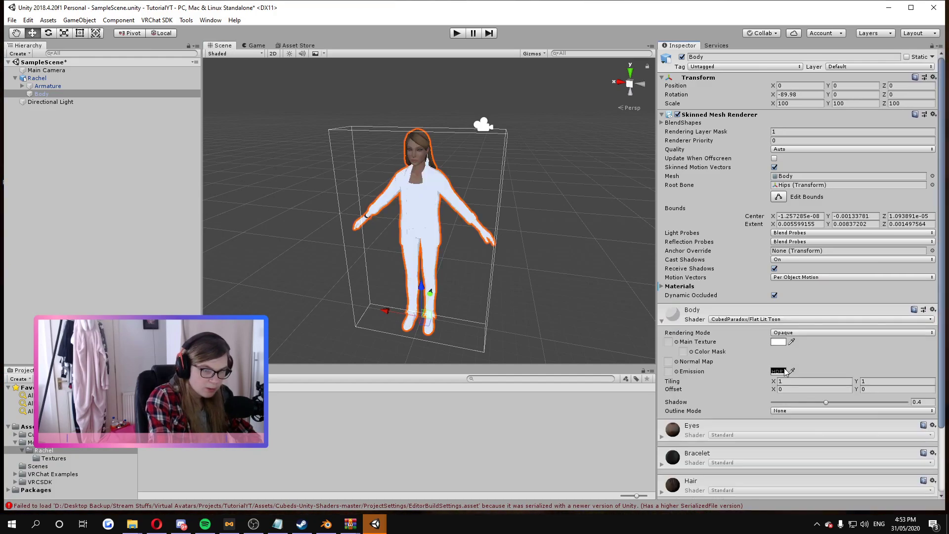
- Assign the RachelBody2D texture as the Body material's main texture
{"action": "left_click", "coordinate": [677, 342]}
{"action": "left_click_drag", "start_coordinate": [100, 55], "coordinate": [81, 86]}
{"action": "double_click", "coordinate": [69, 85]}
{"action": "scroll", "coordinate": [395, 209], "scroll_direction": "up", "scroll_amount": 5}
{"action": "left_click", "coordinate": [661, 321]}
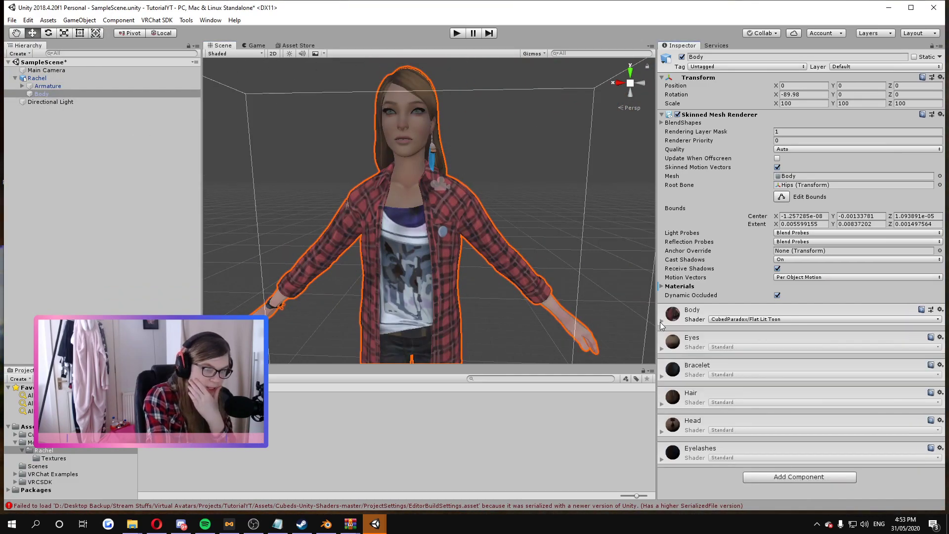
- Create materials named Bracelet, Eyelashes, Eyes, Hair and Head in the project's Rachel folder
{"action": "left_click", "coordinate": [661, 350]}
{"action": "left_click", "coordinate": [661, 350]}
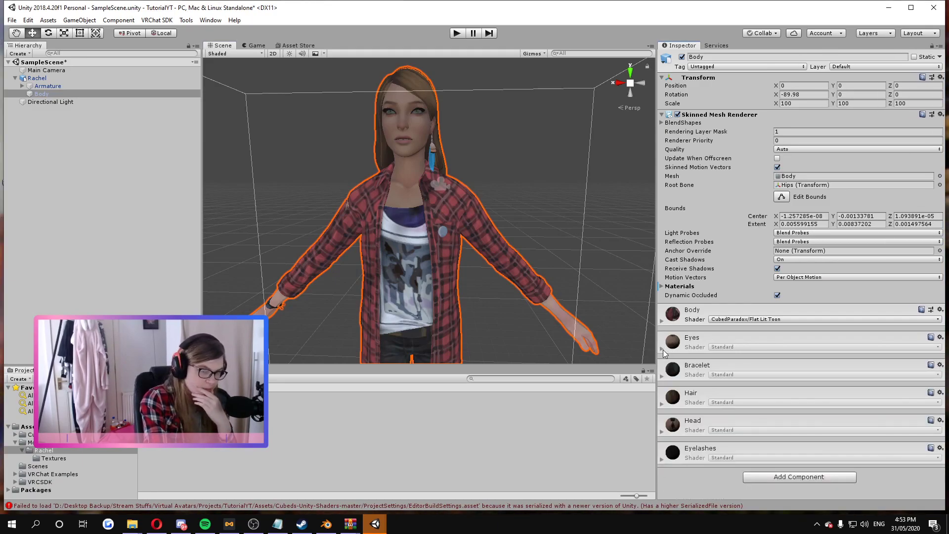
{"action": "right_click", "coordinate": [356, 438]}
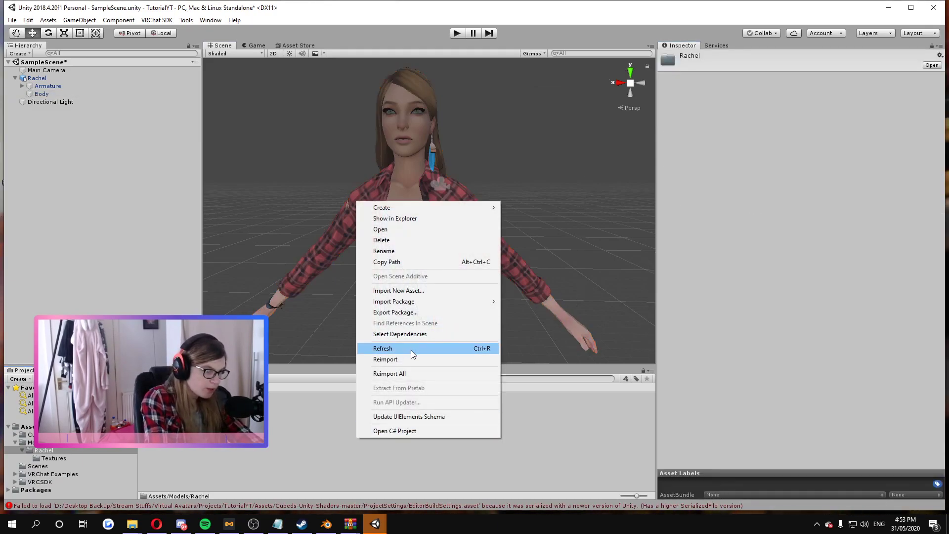
{"action": "left_click", "coordinate": [429, 295]}
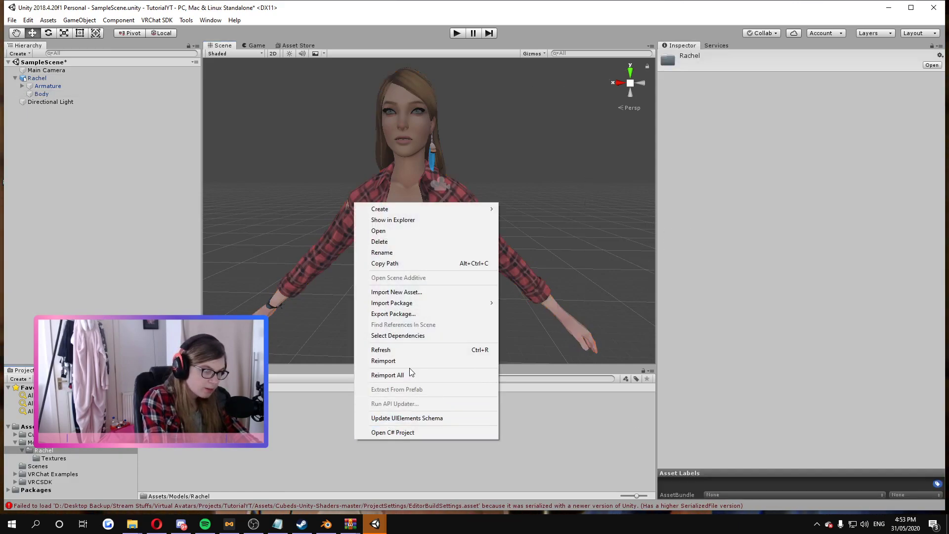
{"action": "mouse_move", "coordinate": [388, 209]}
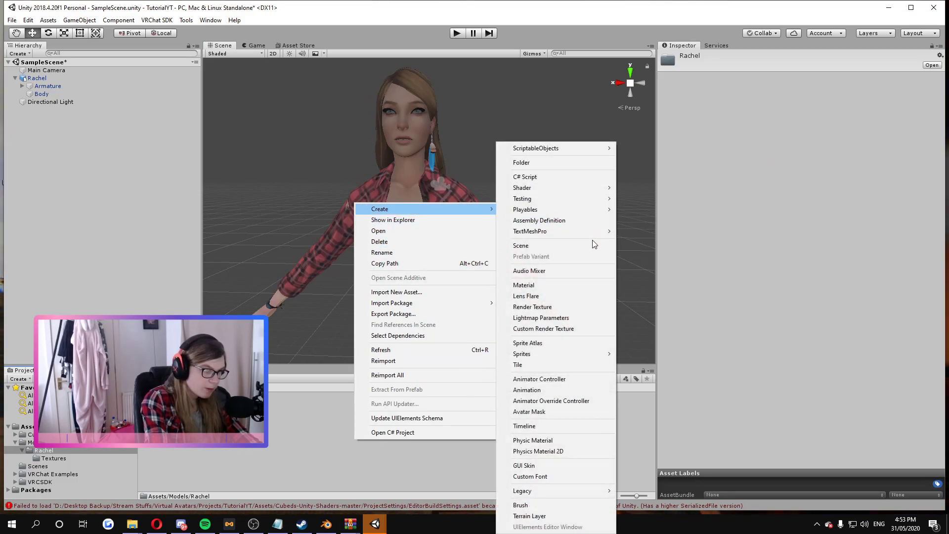
{"action": "left_click", "coordinate": [543, 286]}
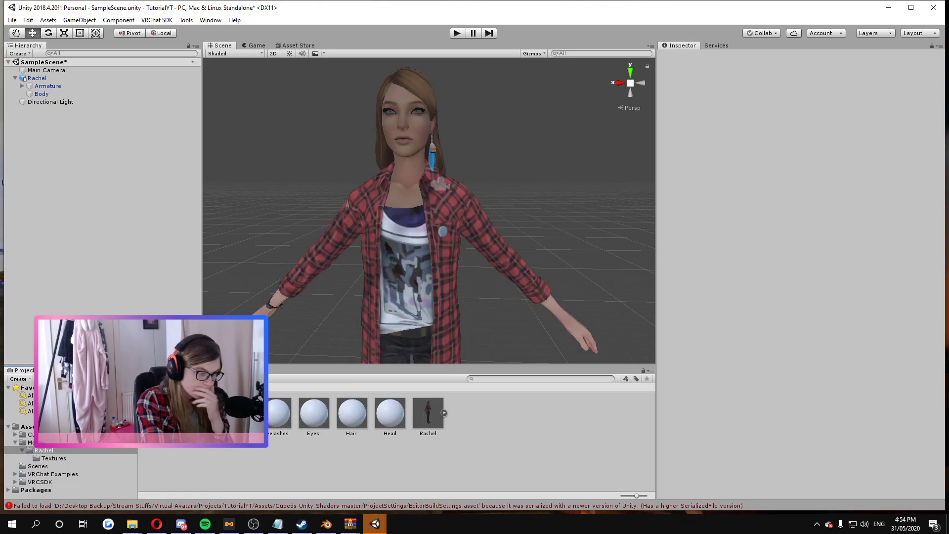
- Apply the Bracelet, Eyelashes, Eyes, Hair and Head materials to the matching parts of the model
{"action": "left_click_drag", "start_coordinate": [442, 231], "coordinate": [409, 140]}
{"action": "left_click_drag", "start_coordinate": [383, 111], "coordinate": [385, 110]}
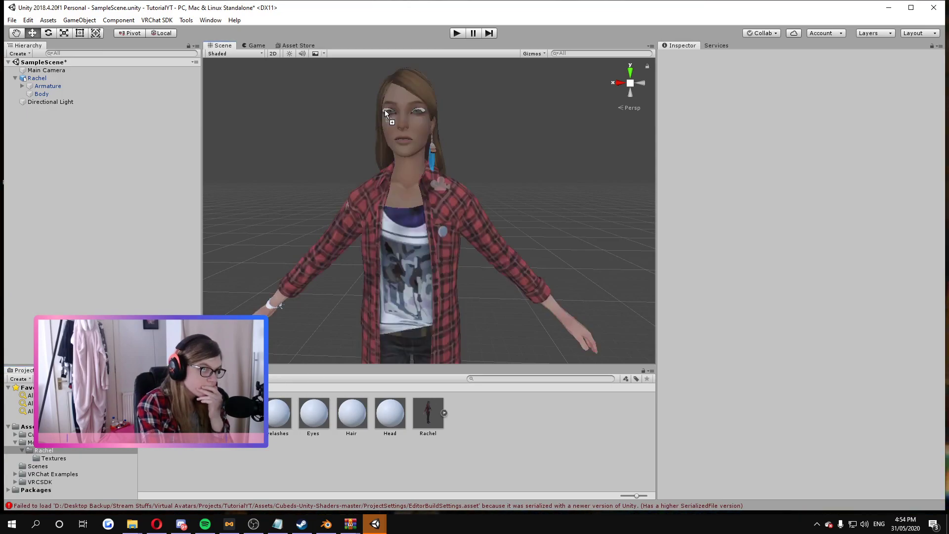
{"action": "left_click_drag", "start_coordinate": [345, 299], "coordinate": [406, 149]}
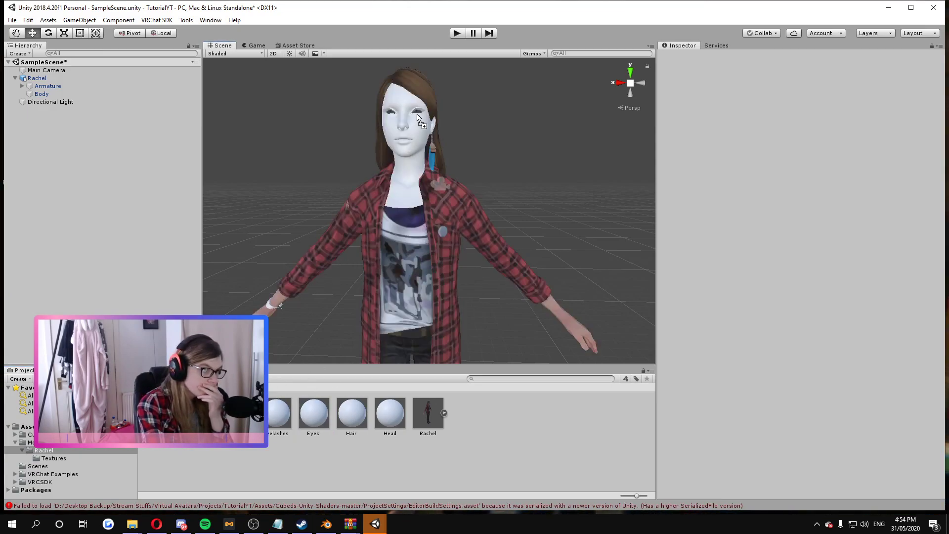
{"action": "left_click_drag", "start_coordinate": [418, 115], "coordinate": [419, 113]}
{"action": "left_click_drag", "start_coordinate": [352, 423], "coordinate": [408, 106]}
{"action": "left_click_drag", "start_coordinate": [391, 420], "coordinate": [405, 128]}
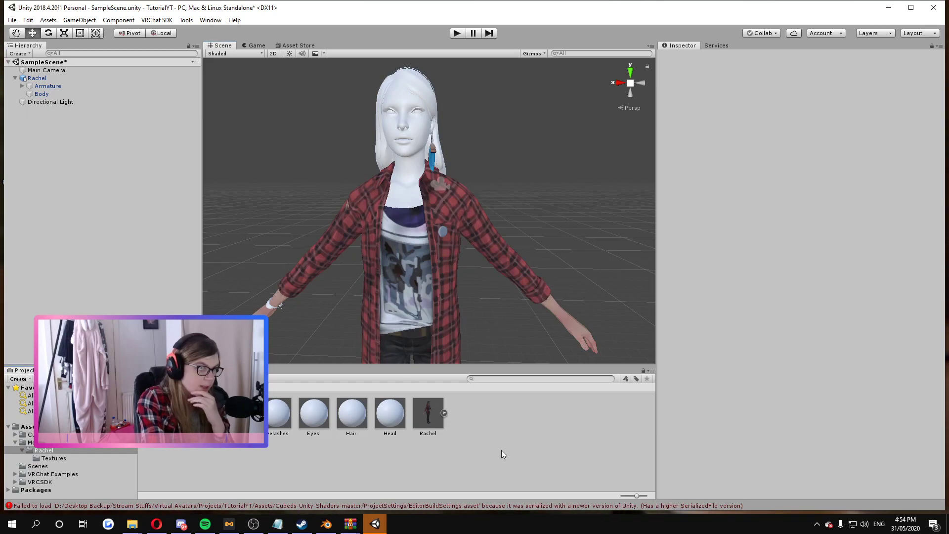
- Set the shader of the Eyelashes, Hair, Head, Bracelet and Eyes materials to CubedParadox/Flat Lit Toon
{"action": "left_click", "coordinate": [324, 434]}
{"action": "left_click", "coordinate": [230, 448]}
{"action": "left_click", "coordinate": [384, 305]}
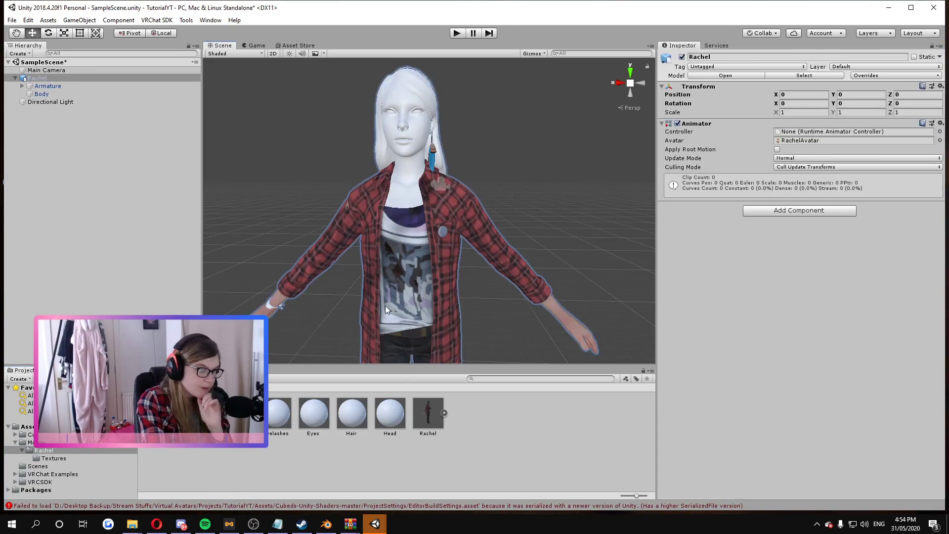
{"action": "left_click", "coordinate": [667, 319]}
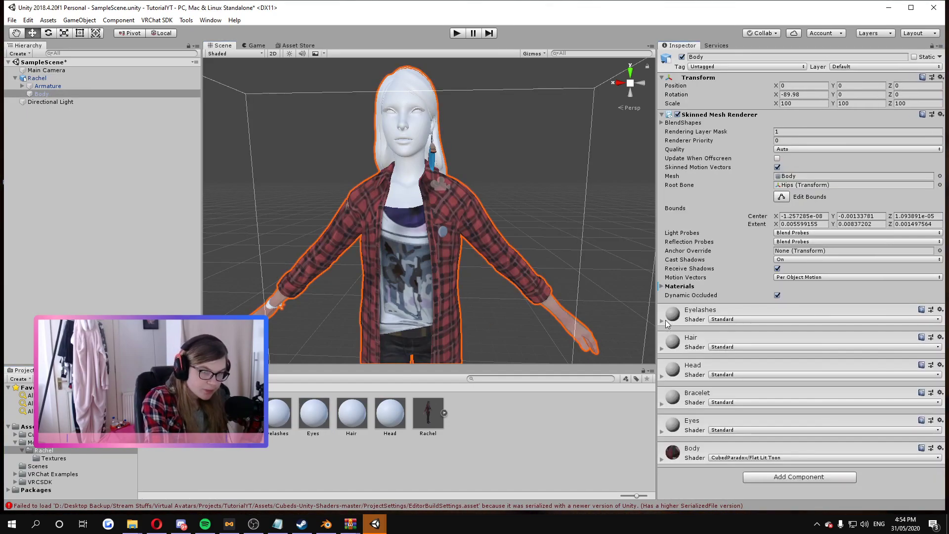
{"action": "left_click", "coordinate": [752, 319]}
{"action": "mouse_move", "coordinate": [782, 138]}
{"action": "left_click", "coordinate": [840, 136]}
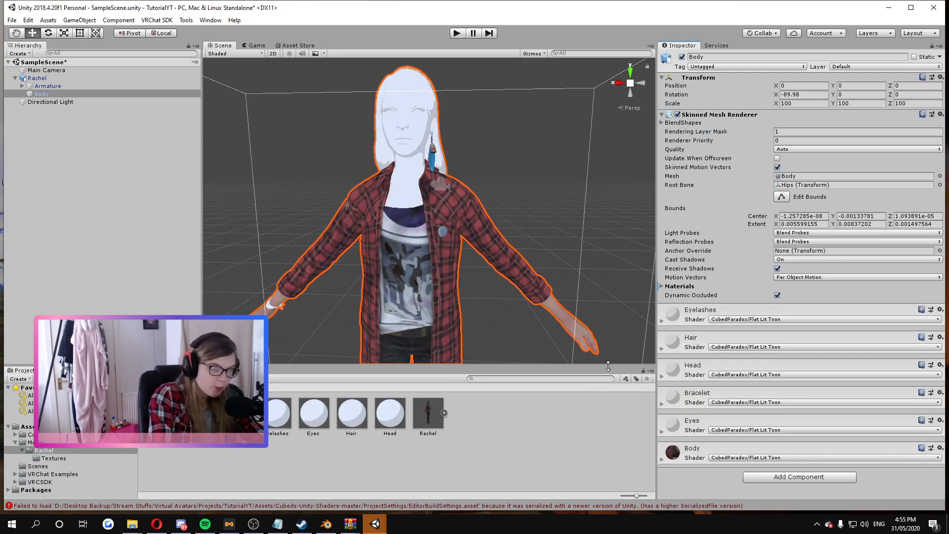
- Assign Rachel's black eyelash texture as the Eyelashes material's main texture
{"action": "left_click", "coordinate": [662, 321]}
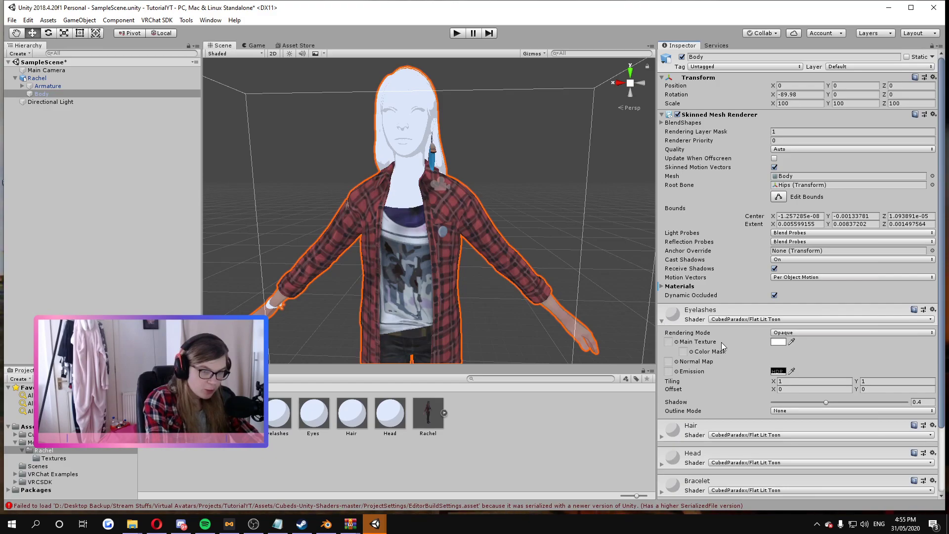
{"action": "left_click", "coordinate": [672, 342]}
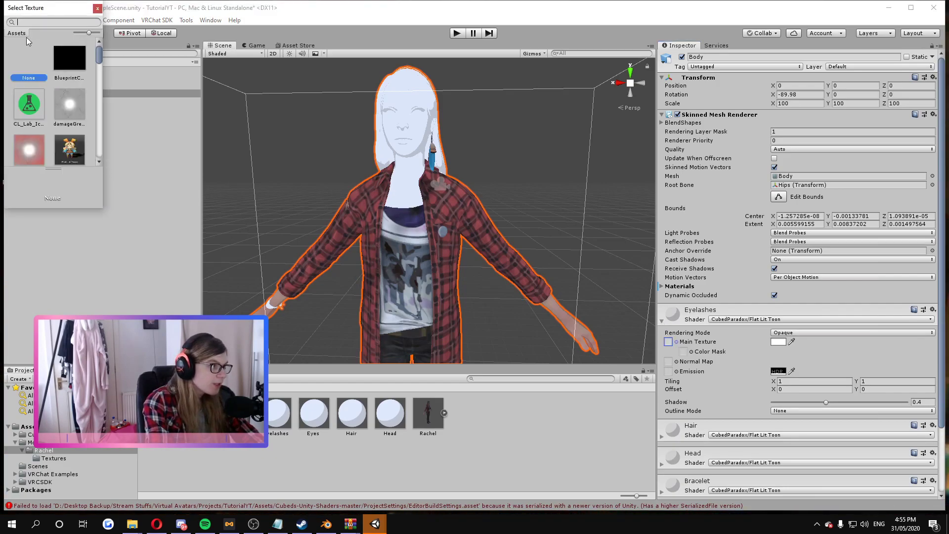
{"action": "left_click_drag", "start_coordinate": [98, 64], "coordinate": [100, 92]}
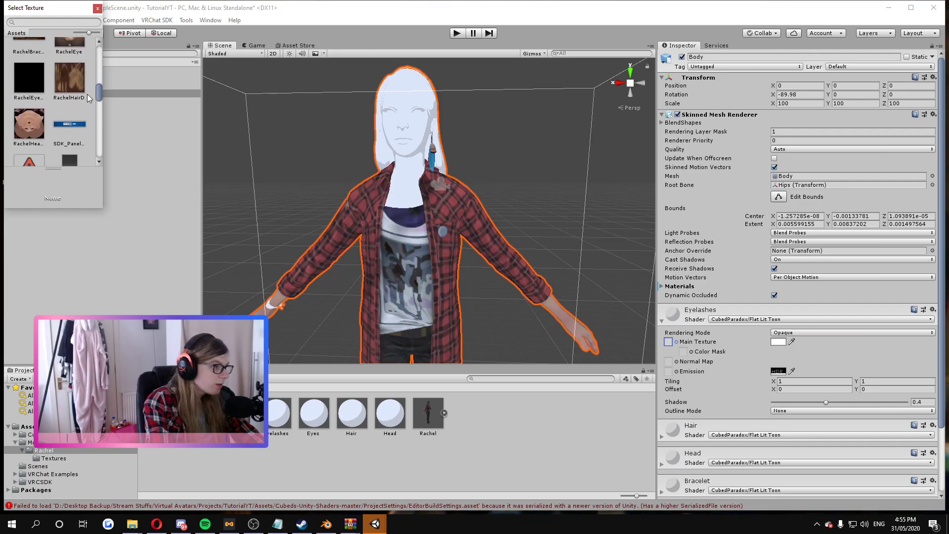
{"action": "left_click", "coordinate": [33, 90]}
{"action": "left_click", "coordinate": [97, 9]}
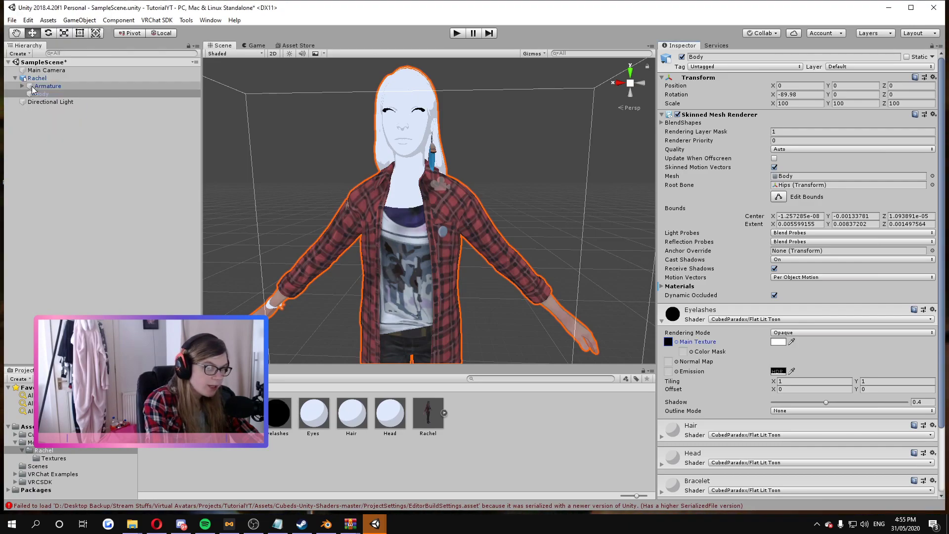
{"action": "left_click", "coordinate": [663, 323]}
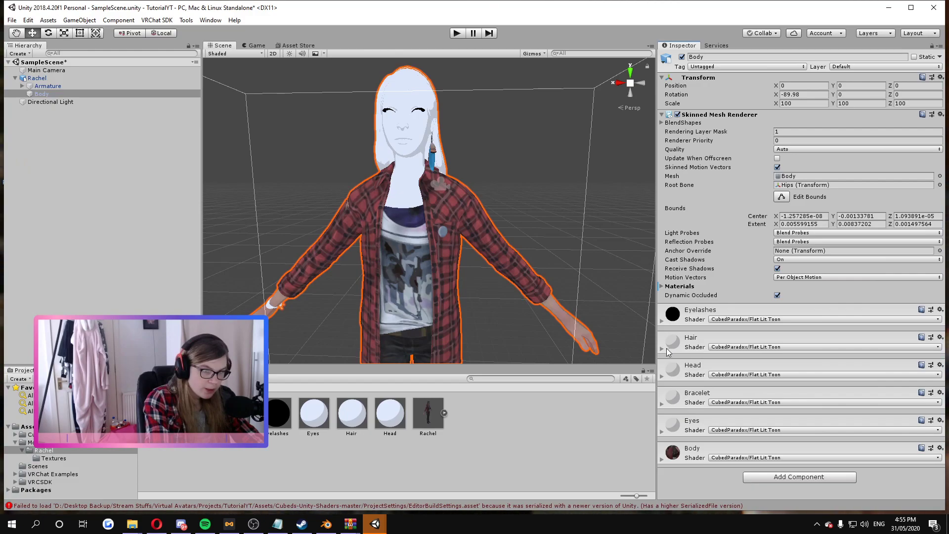
- Assign the RachelHairD texture as the Hair material's main texture
{"action": "left_click", "coordinate": [662, 348]}
{"action": "left_click", "coordinate": [677, 370]}
{"action": "left_click_drag", "start_coordinate": [99, 53], "coordinate": [108, 90]}
{"action": "double_click", "coordinate": [79, 97]}
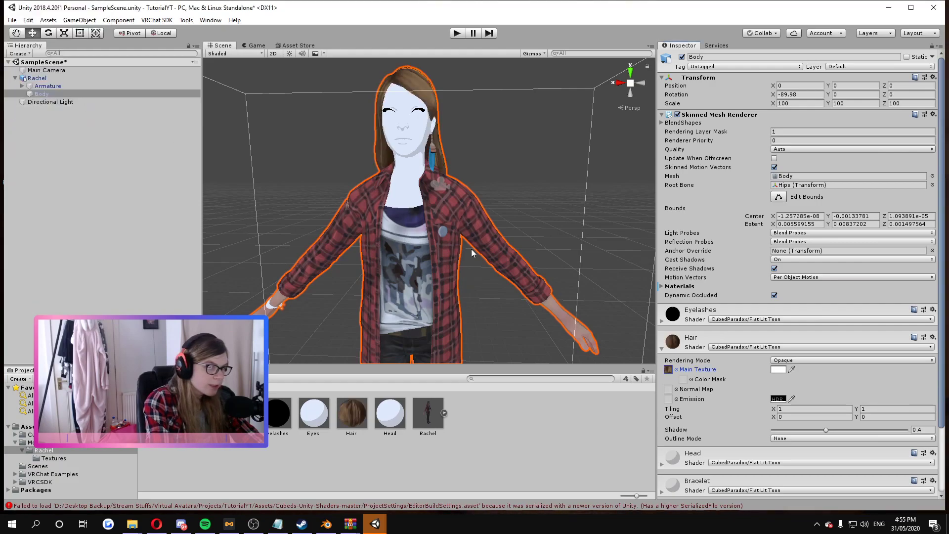
- Assign Rachel's head texture as the Head material's main texture
{"action": "left_click", "coordinate": [665, 466]}
{"action": "scroll", "coordinate": [679, 455], "scroll_direction": "down", "scroll_amount": 3}
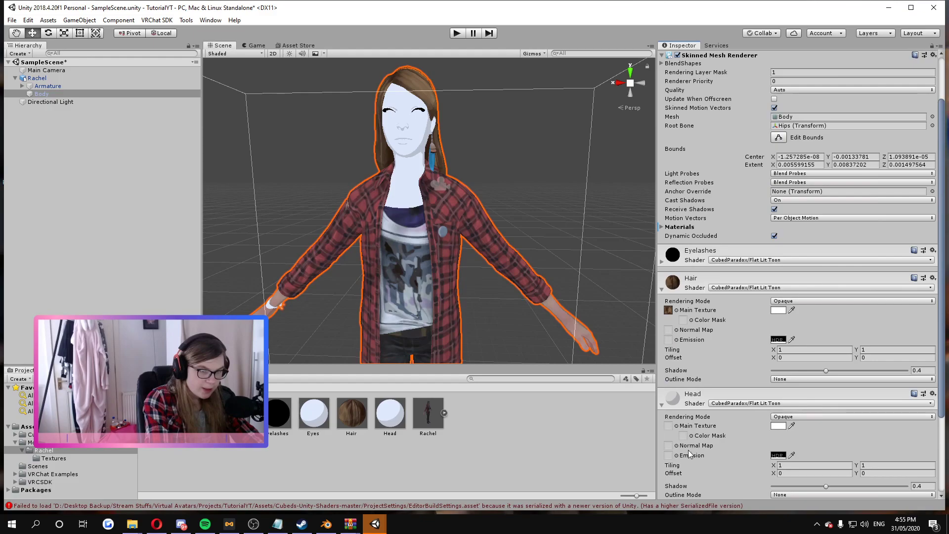
{"action": "left_click", "coordinate": [677, 426]}
{"action": "left_click_drag", "start_coordinate": [108, 64], "coordinate": [105, 92]}
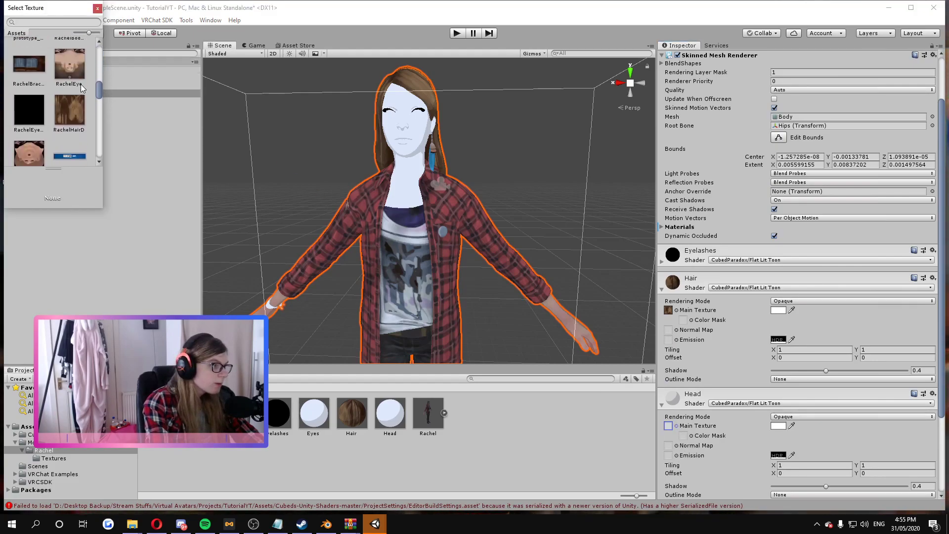
{"action": "double_click", "coordinate": [26, 154]}
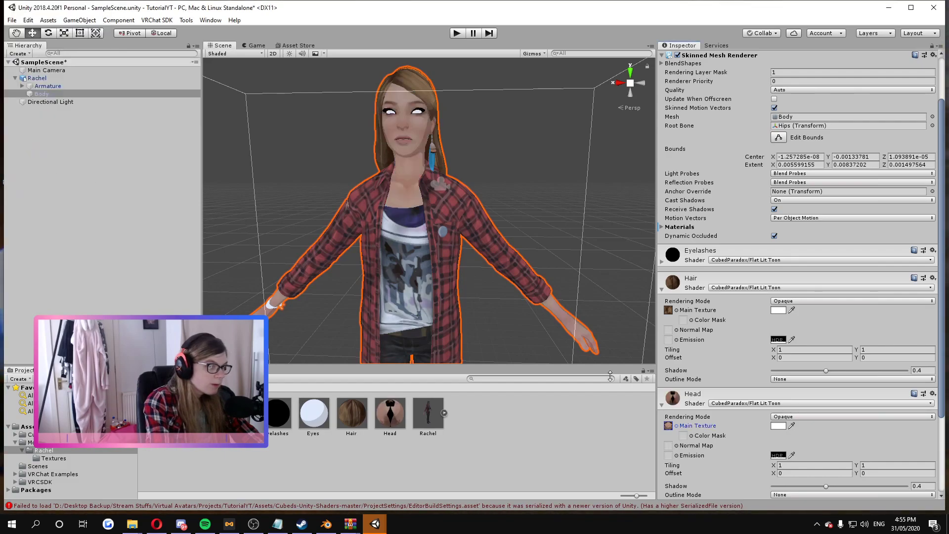
{"action": "scroll", "coordinate": [684, 471], "scroll_direction": "down", "scroll_amount": 2}
{"action": "left_click", "coordinate": [669, 385]}
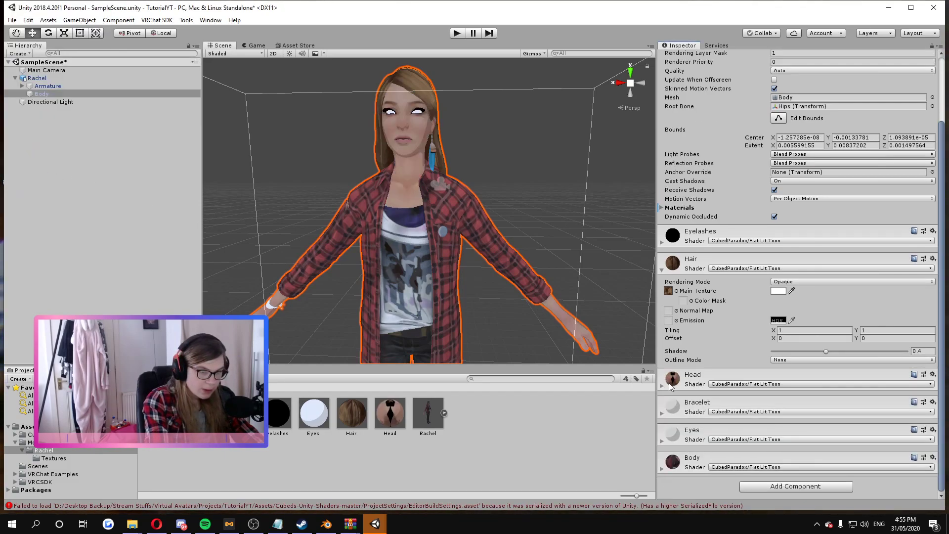
- Assign Rachel's bracelet texture as the Bracelet material's main texture
{"action": "left_click", "coordinate": [668, 414]}
{"action": "left_click", "coordinate": [677, 434]}
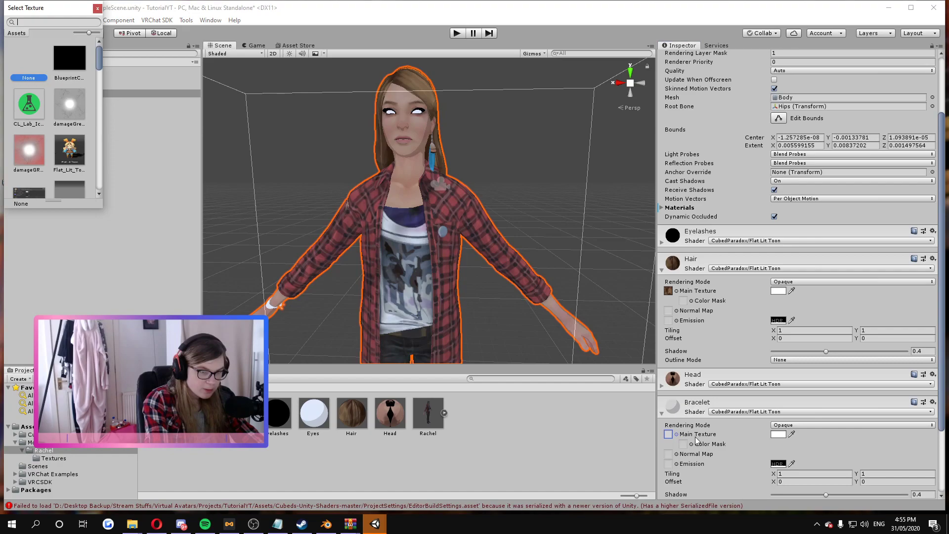
{"action": "left_click_drag", "start_coordinate": [99, 61], "coordinate": [103, 105]}
{"action": "double_click", "coordinate": [19, 99]}
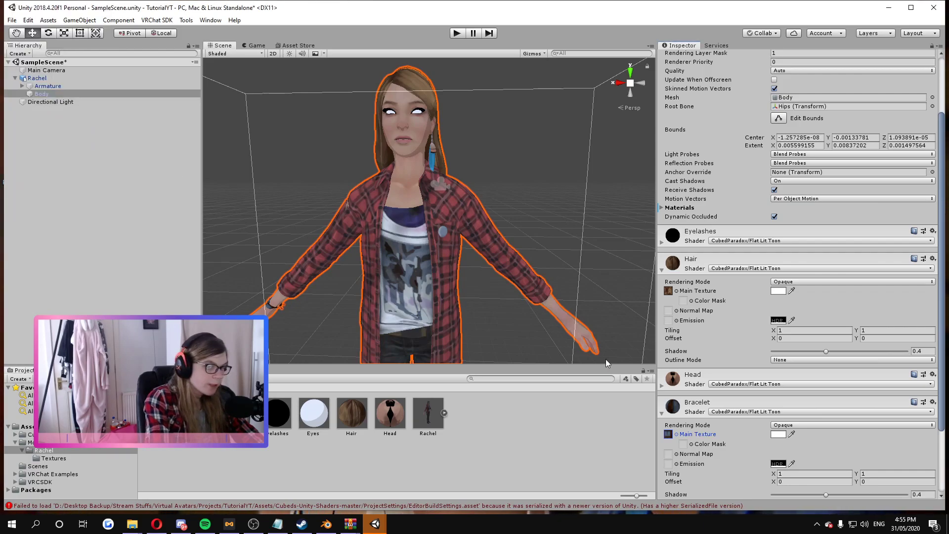
{"action": "left_click", "coordinate": [663, 414]}
- Assign the RachelEye texture as the Eyes material's main texture
{"action": "left_click", "coordinate": [663, 442]}
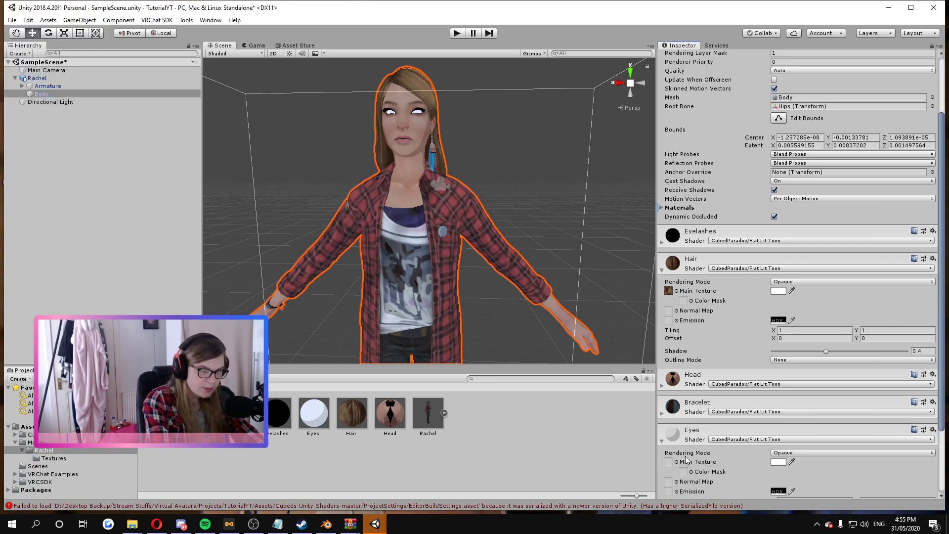
{"action": "left_click", "coordinate": [677, 462]}
{"action": "left_click_drag", "start_coordinate": [98, 58], "coordinate": [96, 103]}
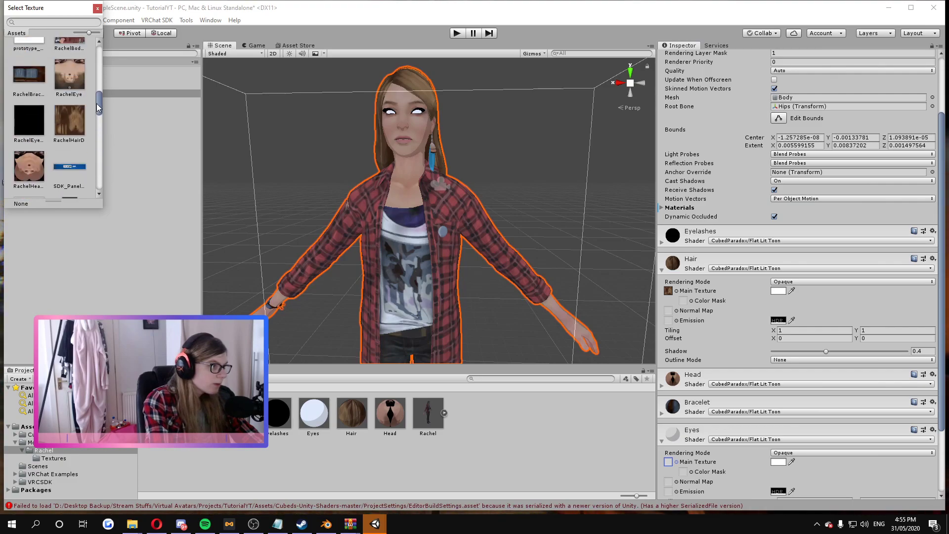
{"action": "double_click", "coordinate": [60, 86]}
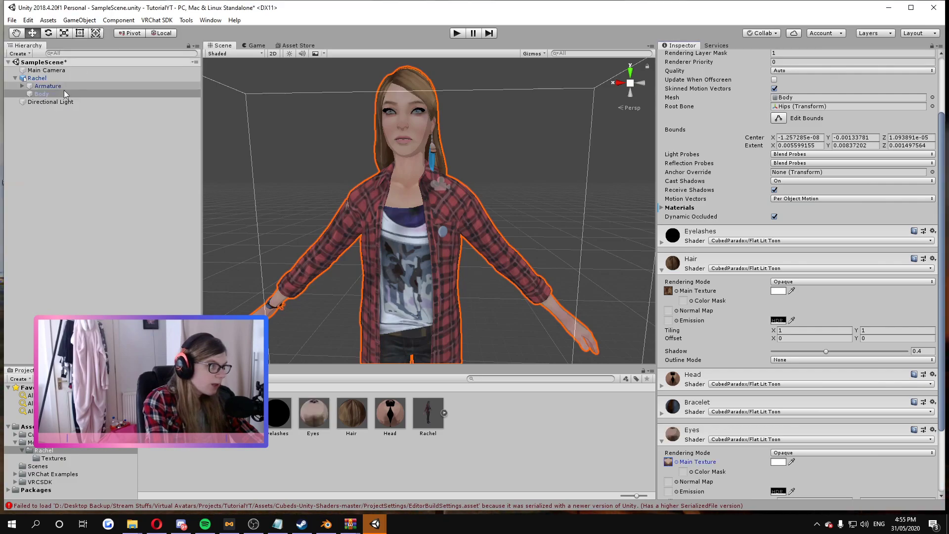
{"action": "left_click", "coordinate": [169, 159]}
{"action": "right_click_drag", "start_coordinate": [438, 195], "coordinate": [462, 205]}
{"action": "left_click", "coordinate": [461, 206]}
{"action": "left_click", "coordinate": [526, 268]}
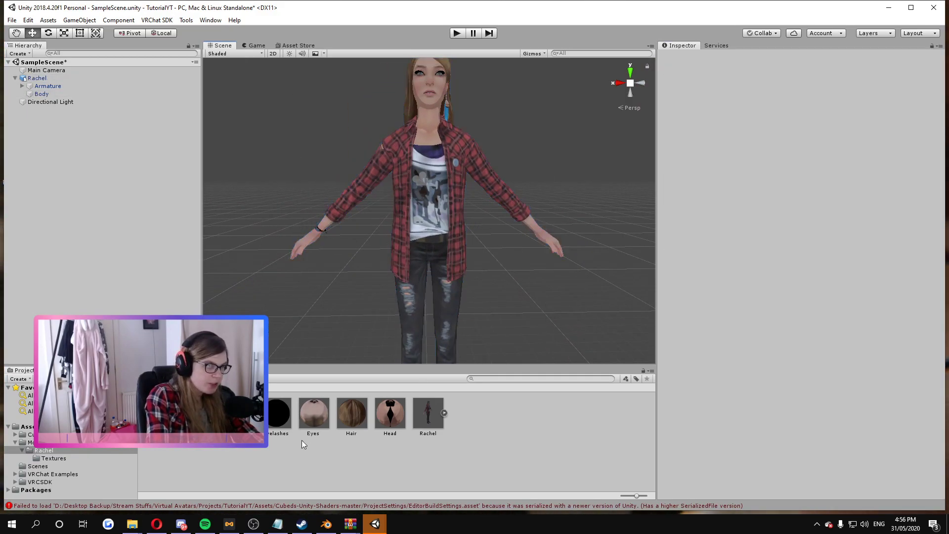
- Set the Rachel model's rig animation type to Humanoid in its import settings and apply the change
{"action": "left_click", "coordinate": [41, 442]}
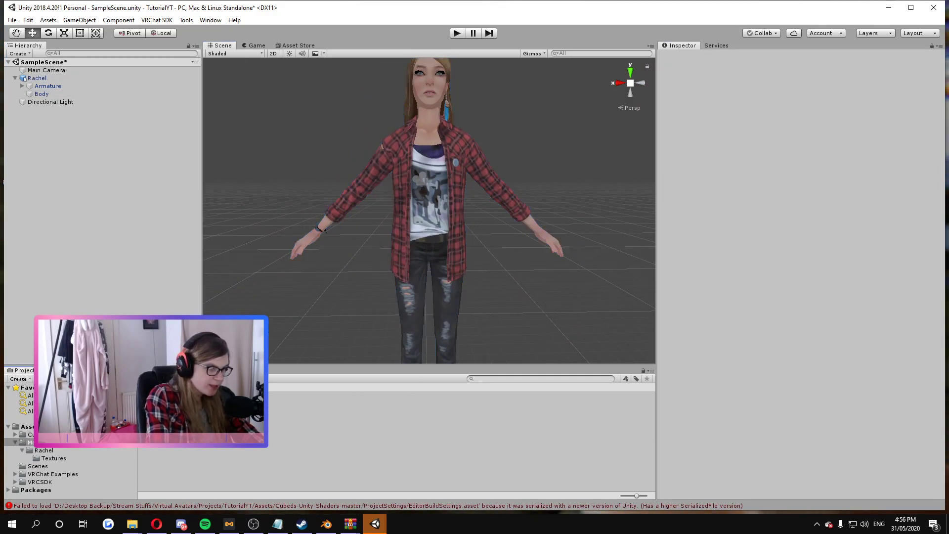
{"action": "left_click", "coordinate": [44, 450]}
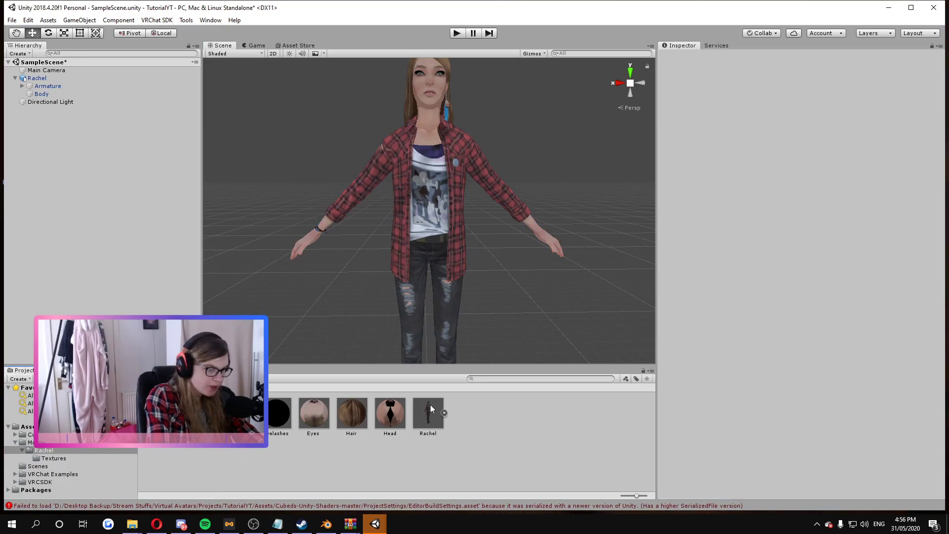
{"action": "left_click", "coordinate": [444, 412]}
{"action": "left_click", "coordinate": [444, 413]}
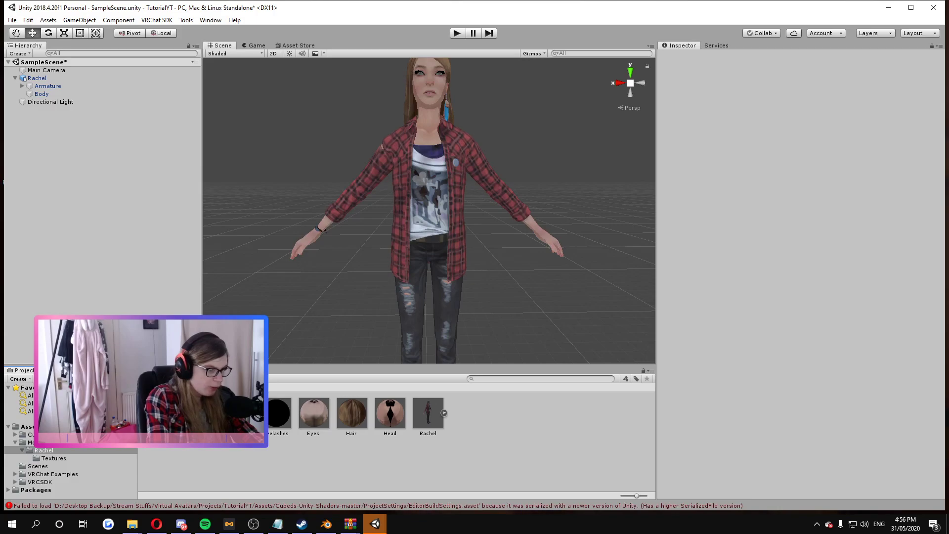
{"action": "left_click", "coordinate": [174, 388]}
{"action": "double_click", "coordinate": [162, 413]}
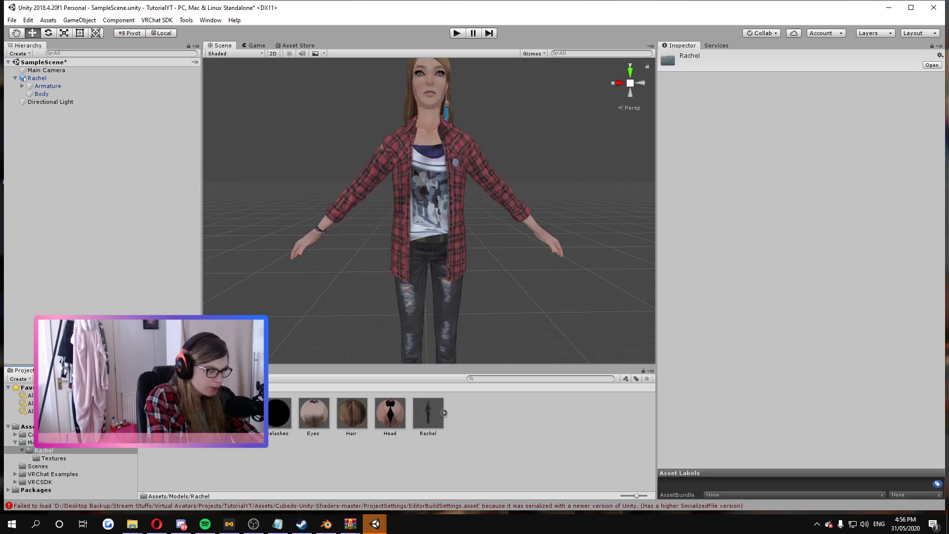
{"action": "left_click", "coordinate": [426, 415]}
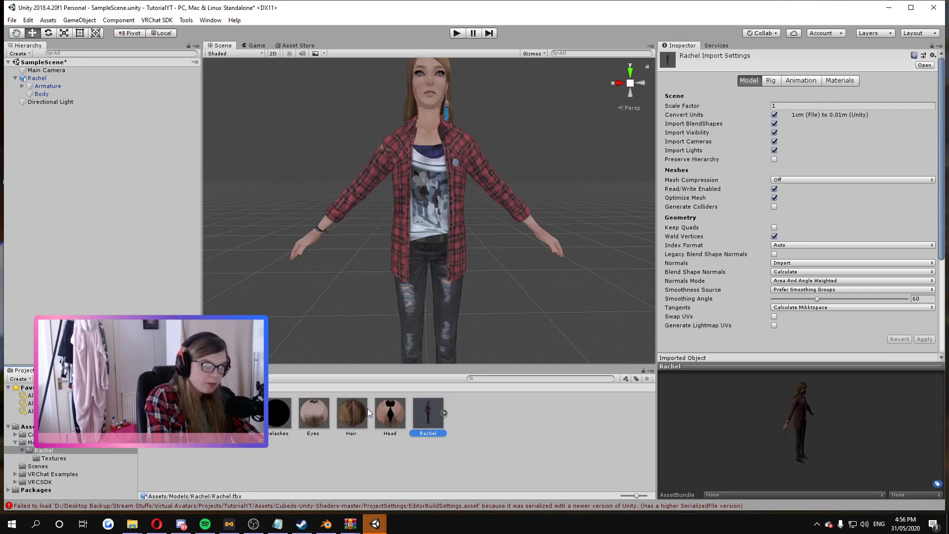
{"action": "left_click", "coordinate": [771, 80]}
{"action": "left_click", "coordinate": [834, 93]}
{"action": "left_click", "coordinate": [811, 138]}
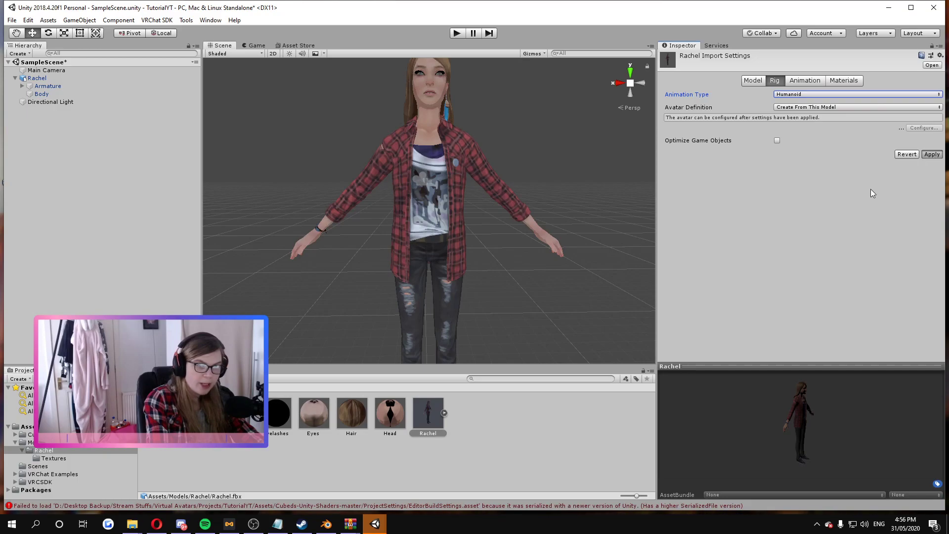
- Open the Rachel avatar's bone configuration, saving the modified scene, and view the mapped skeleton from the side
{"action": "left_click", "coordinate": [935, 118]}
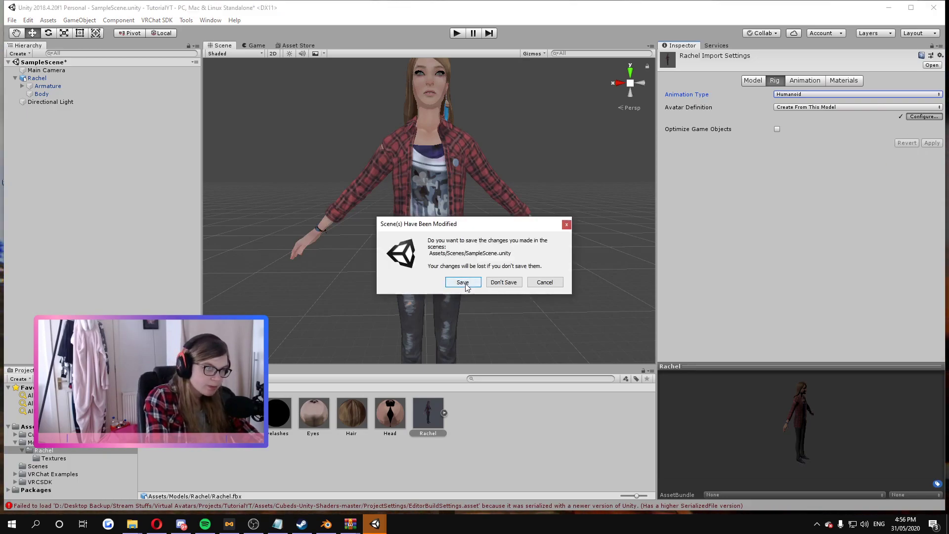
{"action": "left_click", "coordinate": [464, 283]}
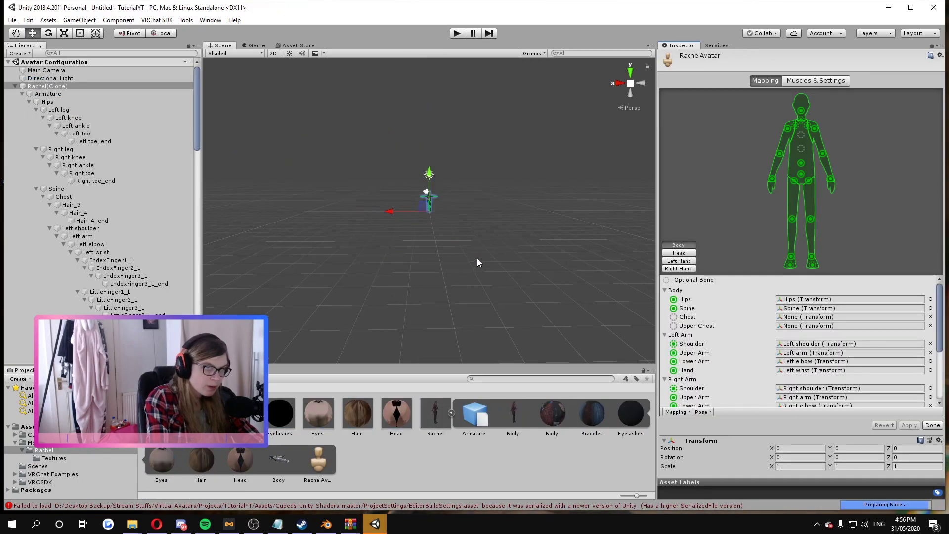
{"action": "left_click_drag", "start_coordinate": [464, 173], "coordinate": [468, 157], "text": "alt"}
{"action": "scroll", "coordinate": [465, 163], "scroll_direction": "up", "scroll_amount": 5}
{"action": "scroll", "coordinate": [446, 185], "scroll_direction": "down", "scroll_amount": 3}
{"action": "left_click_drag", "start_coordinate": [446, 186], "coordinate": [400, 188], "text": "alt"}
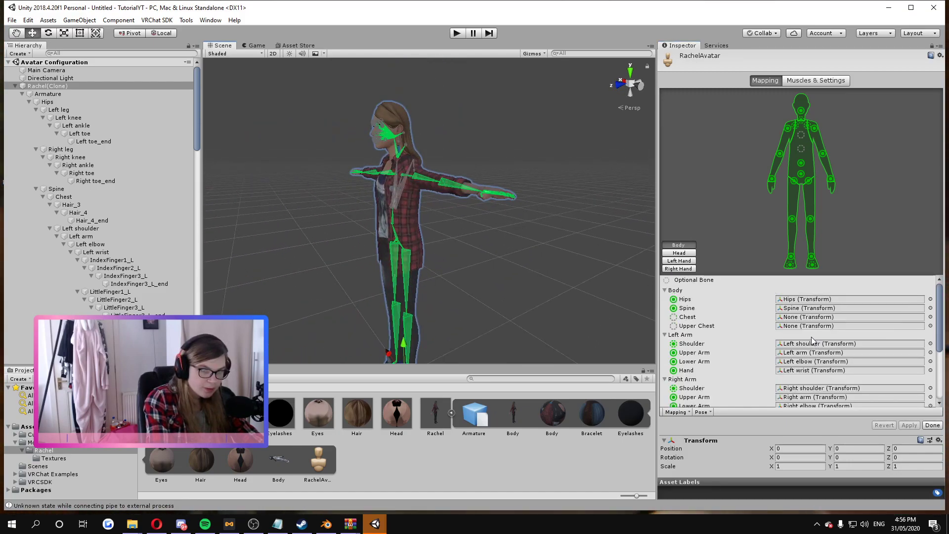
- Set the Jaw bone to None in the avatar's head mapping, apply the mapping and finish the configuration
{"action": "left_click", "coordinate": [691, 253]}
{"action": "left_click", "coordinate": [821, 218]}
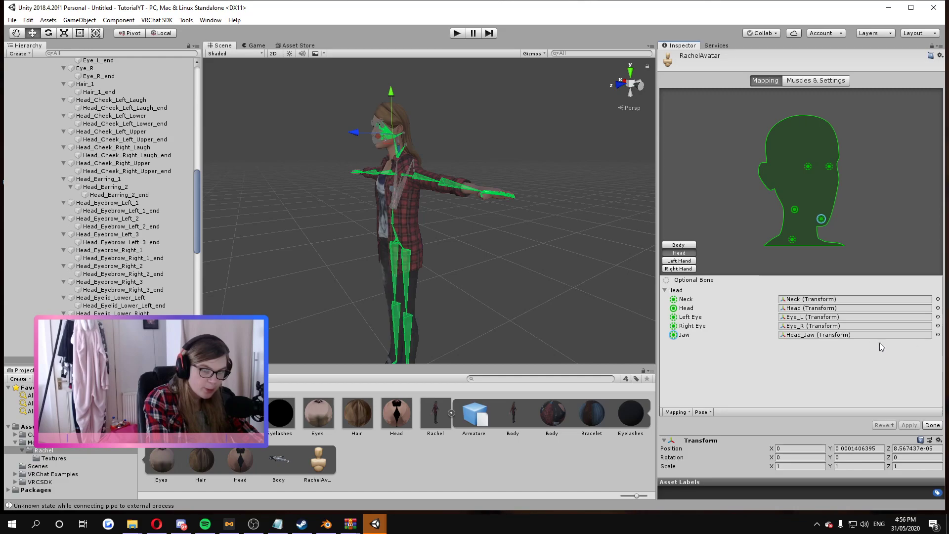
{"action": "left_click", "coordinate": [938, 335]}
{"action": "scroll", "coordinate": [74, 109], "scroll_direction": "up", "scroll_amount": 10}
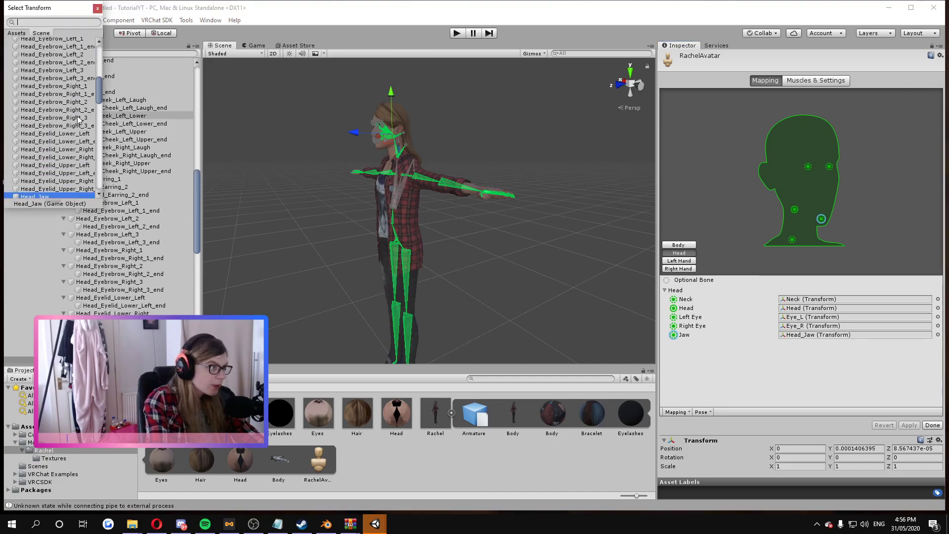
{"action": "double_click", "coordinate": [31, 44]}
{"action": "right_click_drag", "start_coordinate": [296, 207], "coordinate": [523, 187]}
{"action": "key", "text": "a"}
{"action": "key", "text": "w"}
{"action": "left_click", "coordinate": [912, 426]}
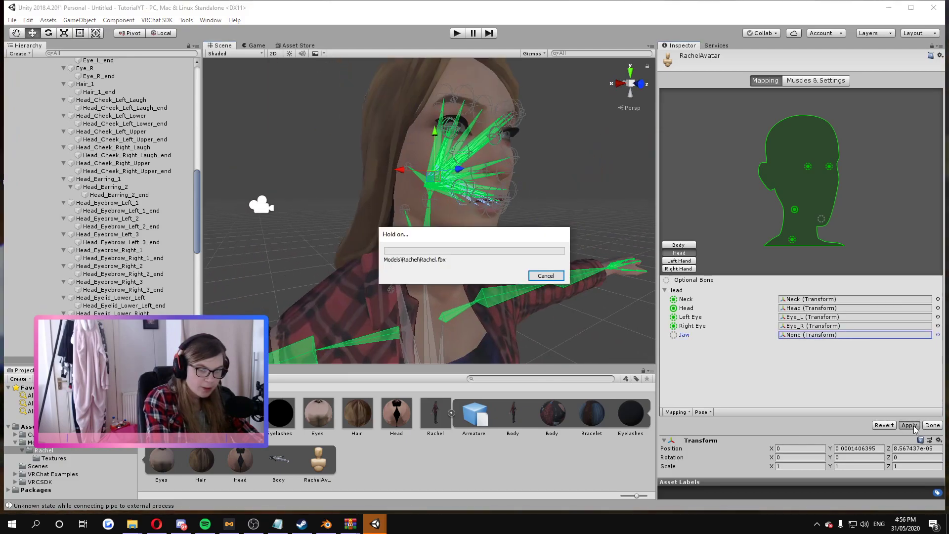
{"action": "left_click", "coordinate": [933, 426]}
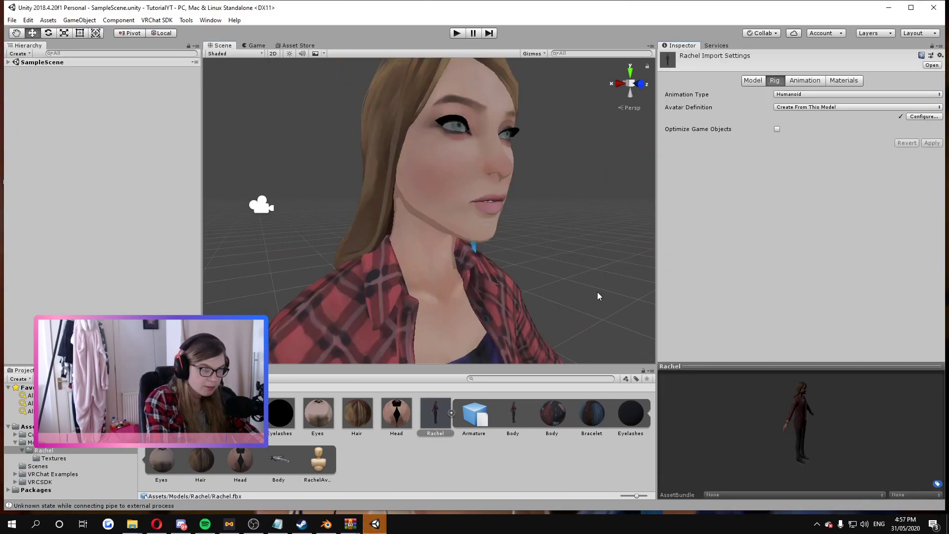
{"action": "key", "text": "s"}
{"action": "right_click_drag", "start_coordinate": [598, 297], "coordinate": [527, 292]}
{"action": "key", "text": "w"}
{"action": "key", "text": "w"}
{"action": "key", "text": "s"}
{"action": "left_click", "coordinate": [451, 290]}
{"action": "left_click", "coordinate": [451, 290]}
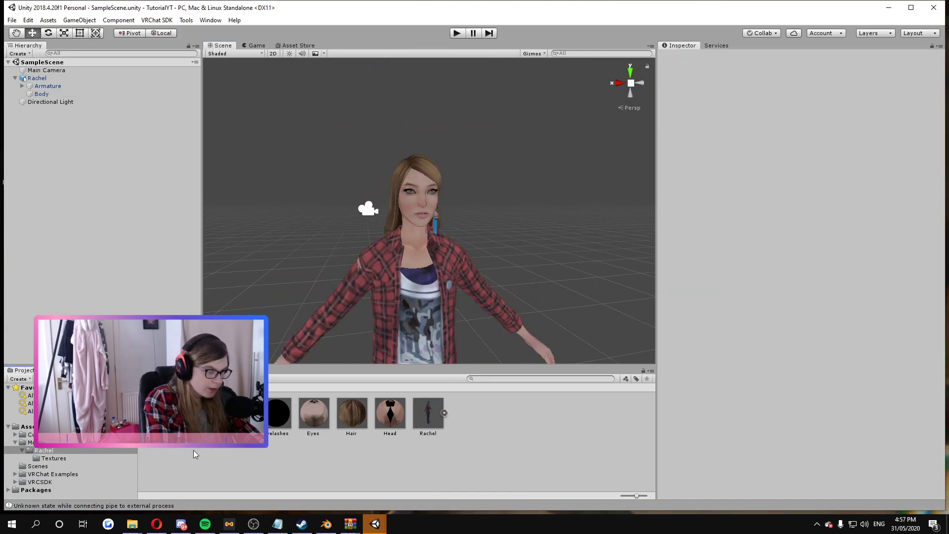
- Set Shadow to about 0.11 and Outline Mode to Tinted on all six Rachel materials together
{"action": "left_click", "coordinate": [200, 418]}
{"action": "left_click", "coordinate": [237, 418], "text": "ctrl"}
{"action": "left_click", "coordinate": [275, 420], "text": "ctrl"}
{"action": "left_click", "coordinate": [312, 421], "text": "ctrl"}
{"action": "left_click", "coordinate": [347, 424], "text": "ctrl"}
{"action": "left_click", "coordinate": [375, 429], "text": "ctrl"}
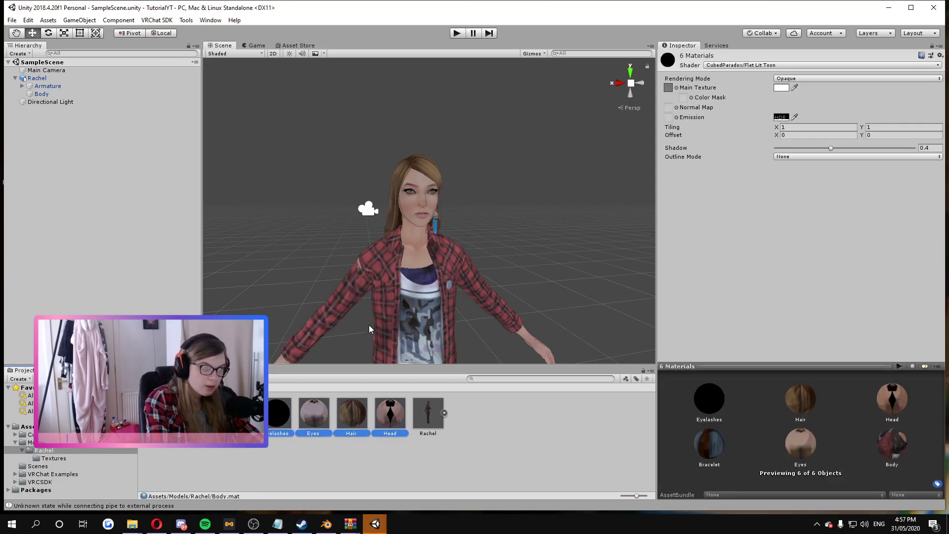
{"action": "left_click", "coordinate": [742, 65]}
{"action": "left_click", "coordinate": [756, 89]}
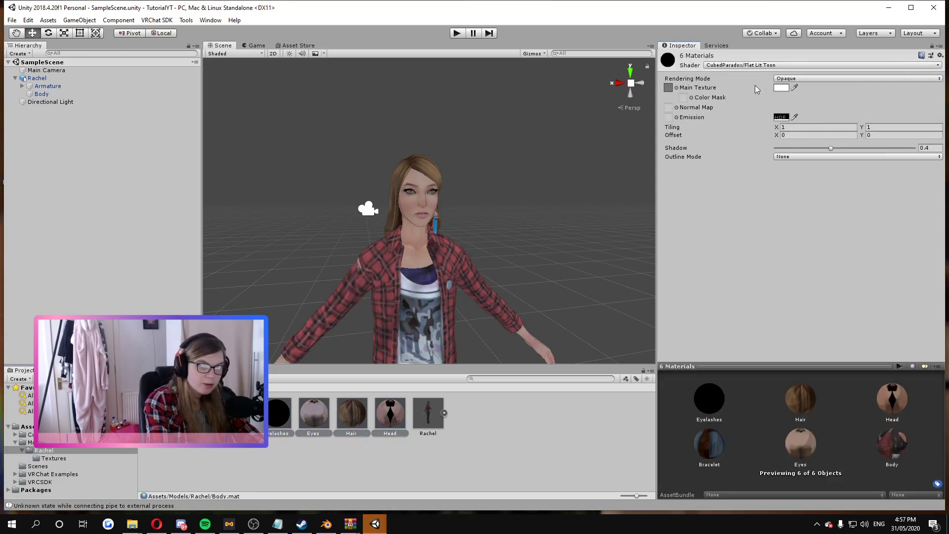
{"action": "left_click_drag", "start_coordinate": [832, 148], "coordinate": [774, 148]}
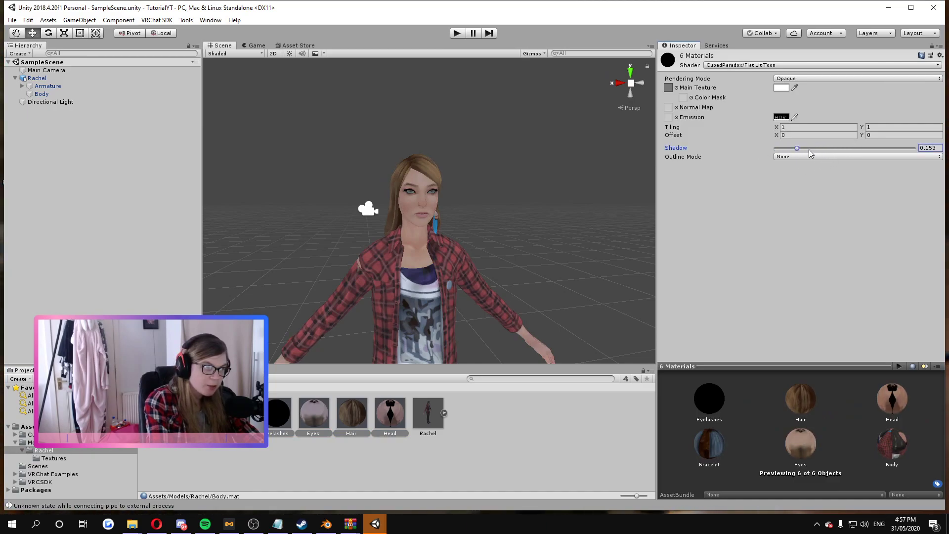
{"action": "left_click", "coordinate": [795, 149]}
{"action": "left_click", "coordinate": [798, 157]}
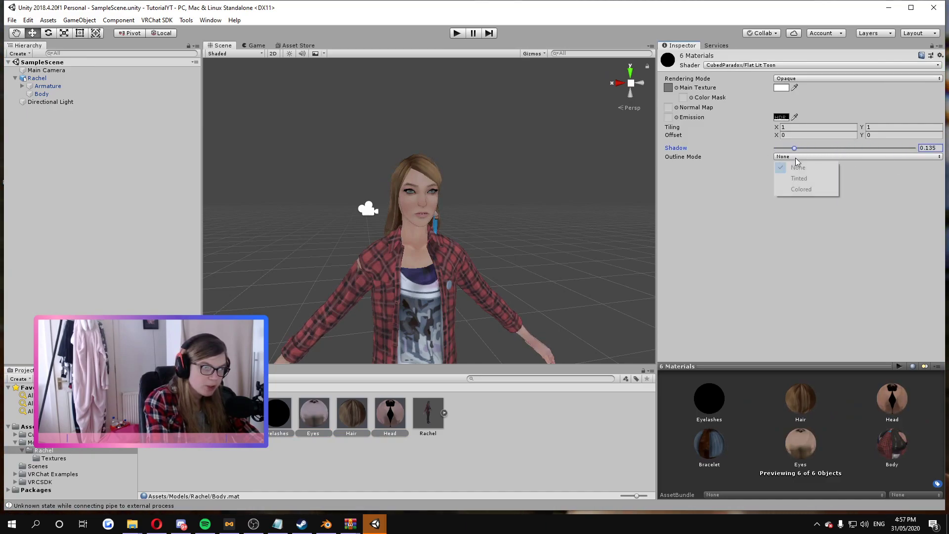
{"action": "left_click", "coordinate": [799, 178]}
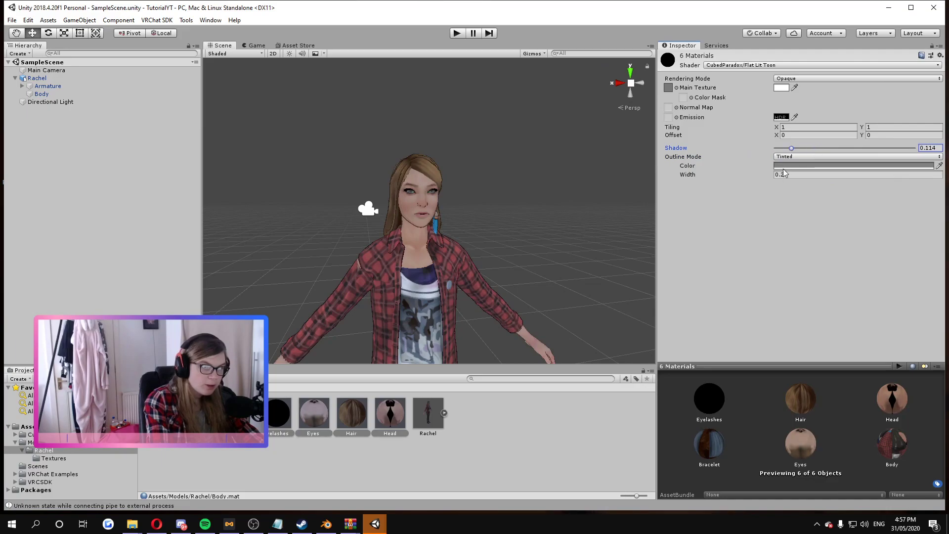
- Set Outline Mode to None and Shadow to 0 on all six Rachel materials together
{"action": "left_click", "coordinate": [802, 157]}
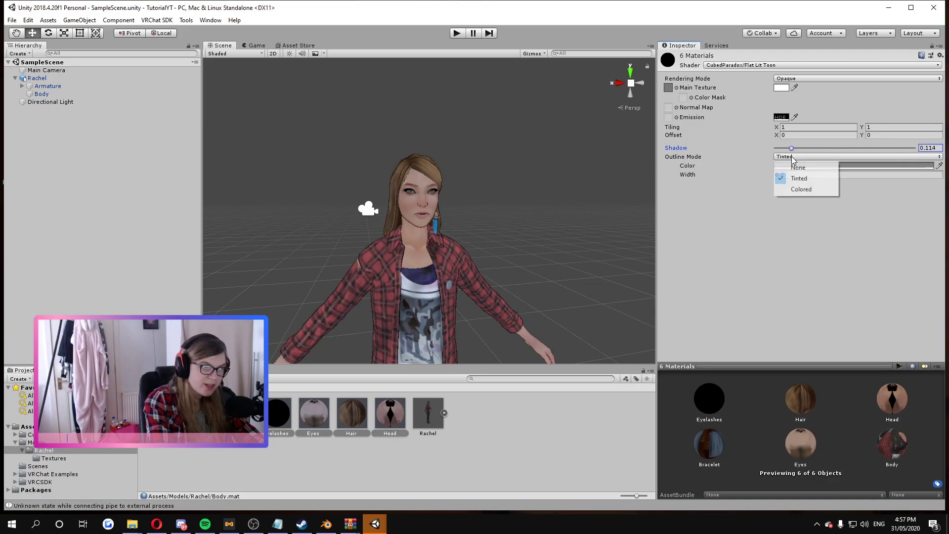
{"action": "left_click", "coordinate": [801, 168]}
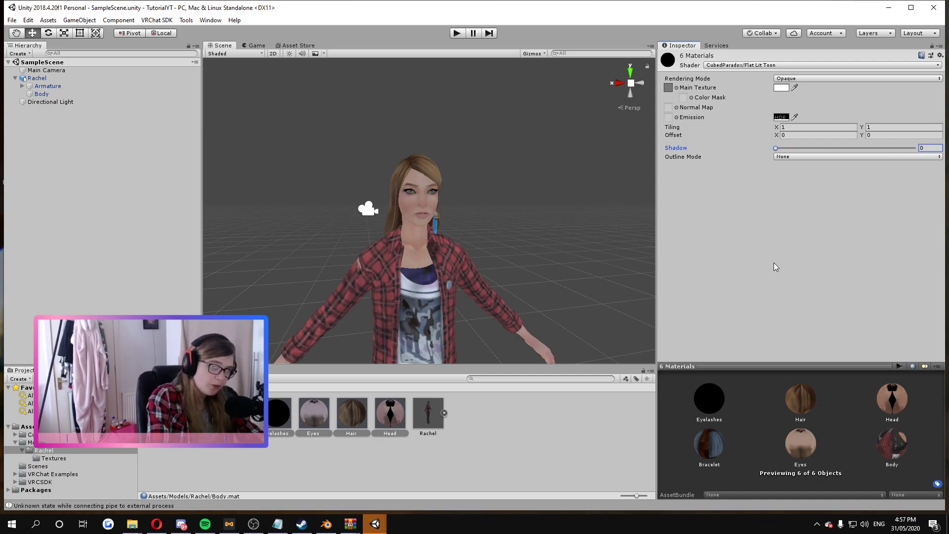
{"action": "left_click", "coordinate": [429, 170]}
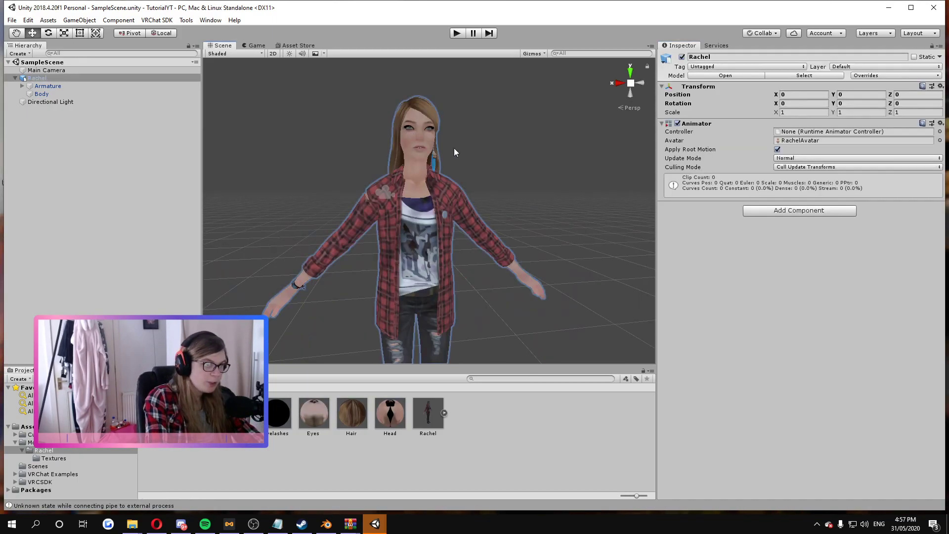
{"action": "left_click", "coordinate": [454, 147]}
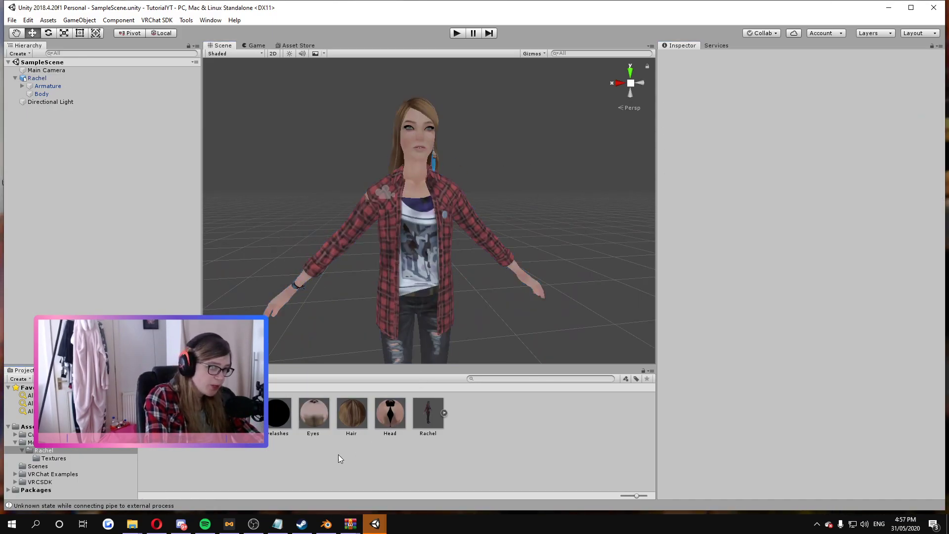
- Examine the Body mesh's blend shapes, including vrc.blink_left, in its Skinned Mesh Renderer
{"action": "left_click", "coordinate": [438, 231]}
{"action": "left_click", "coordinate": [441, 235]}
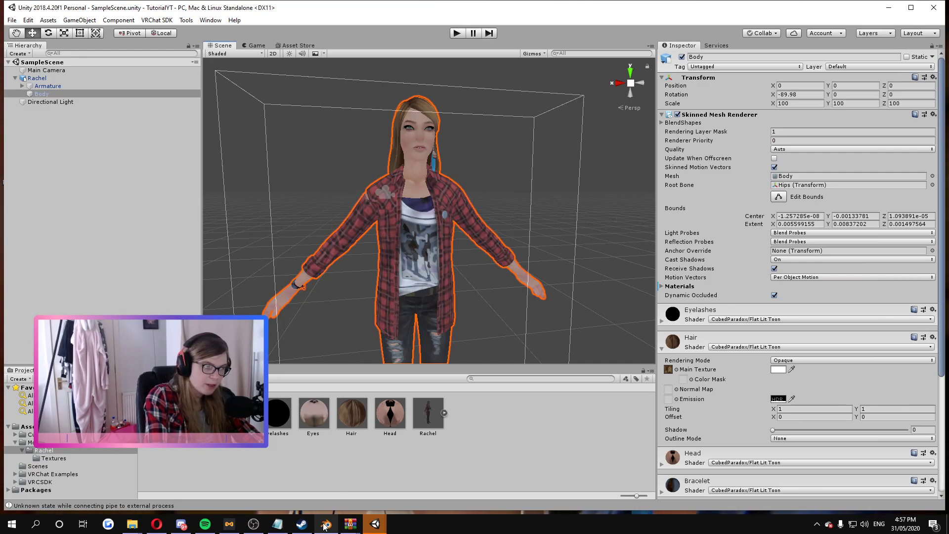
{"action": "scroll", "coordinate": [638, 208], "scroll_direction": "down", "scroll_amount": 5}
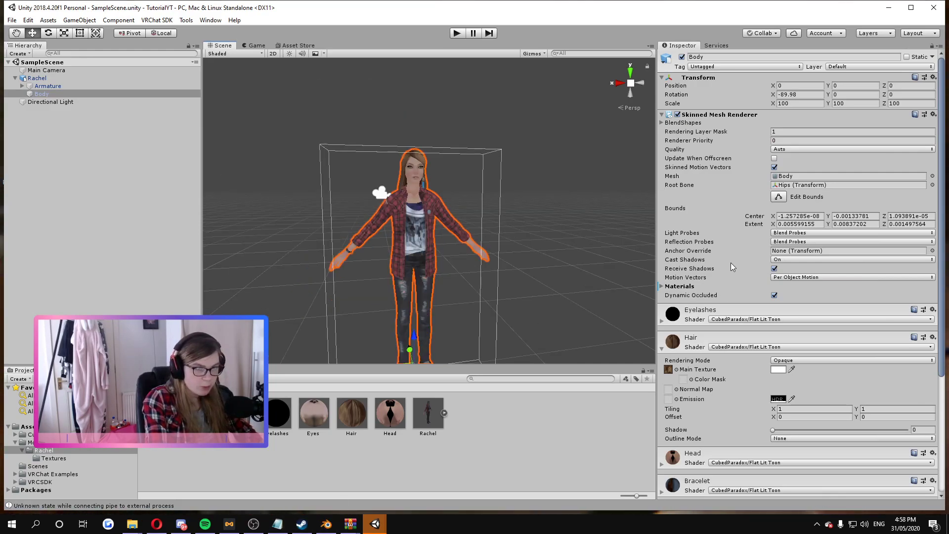
{"action": "left_click", "coordinate": [662, 123]}
{"action": "left_click", "coordinate": [662, 123]}
{"action": "left_click", "coordinate": [661, 123]}
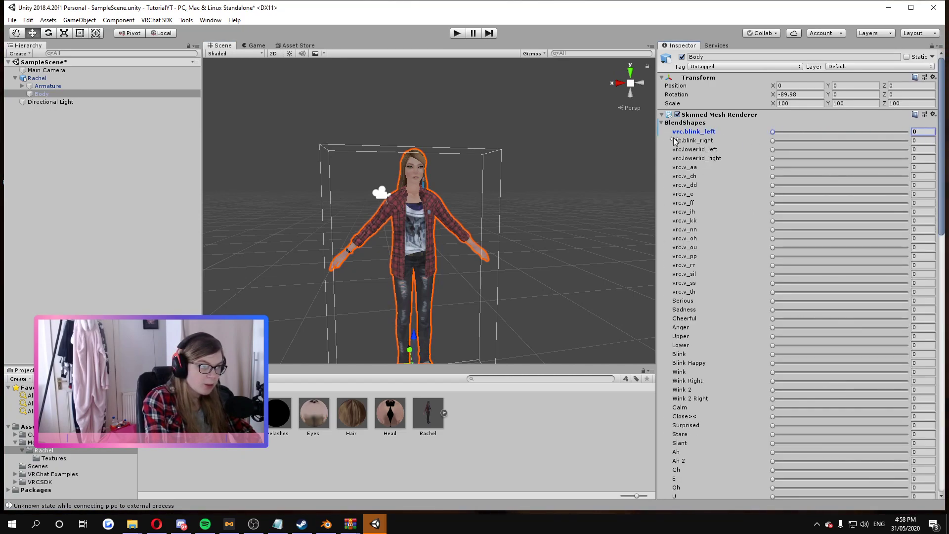
{"action": "scroll", "coordinate": [514, 193], "scroll_direction": "up", "scroll_amount": 6}
{"action": "right_click_drag", "start_coordinate": [513, 191], "coordinate": [547, 198]}
{"action": "scroll", "coordinate": [572, 158], "scroll_direction": "up", "scroll_amount": 3}
{"action": "left_click", "coordinate": [661, 116]}
{"action": "left_click", "coordinate": [574, 177]}
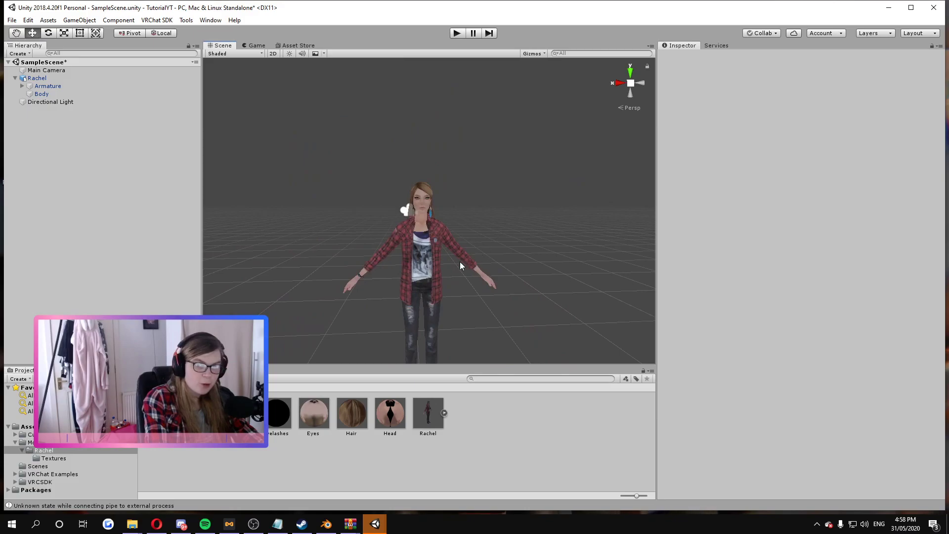
- Add a VRC_Avatar Descriptor component to the Rachel object and set its Default Animation Set to Female
{"action": "left_click", "coordinate": [417, 276]}
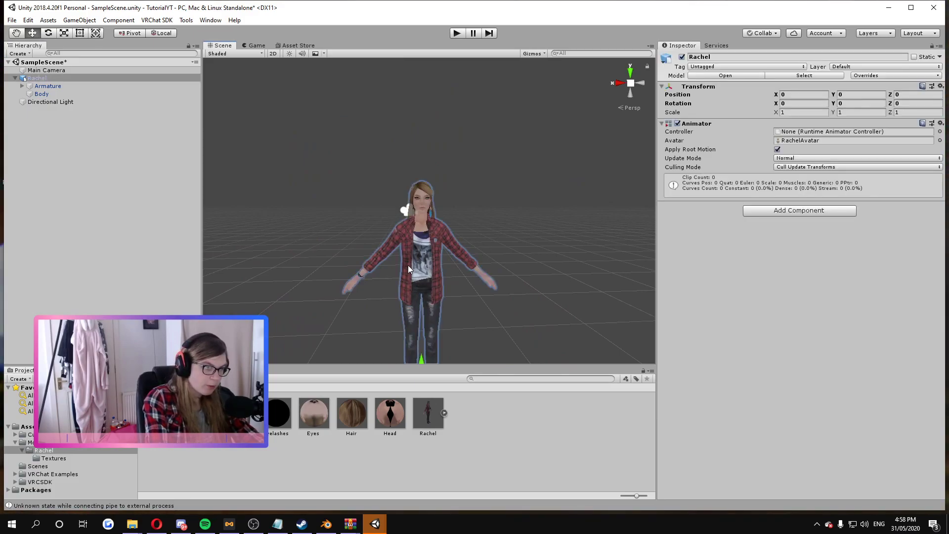
{"action": "left_click", "coordinate": [410, 254]}
{"action": "left_click", "coordinate": [411, 254]}
{"action": "left_click", "coordinate": [410, 254]}
{"action": "left_click", "coordinate": [450, 242]}
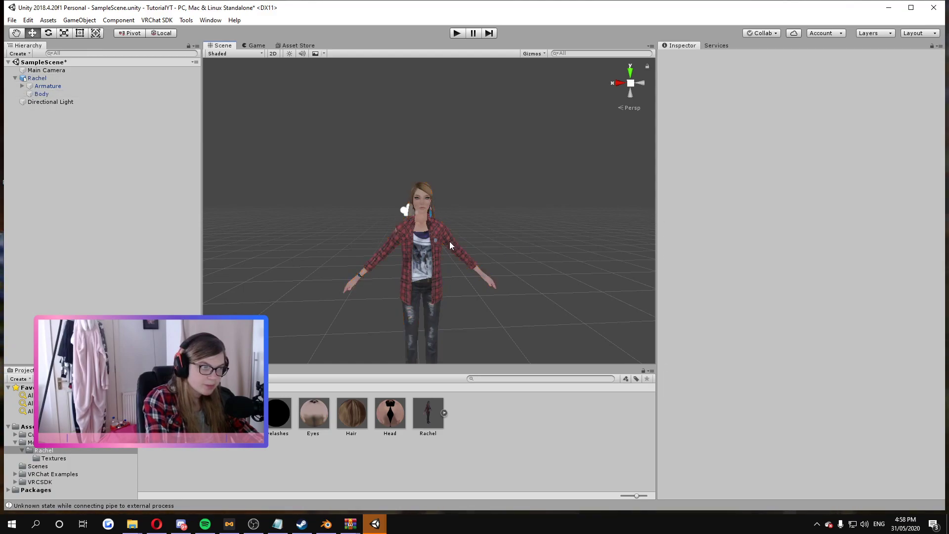
{"action": "left_click", "coordinate": [450, 242]}
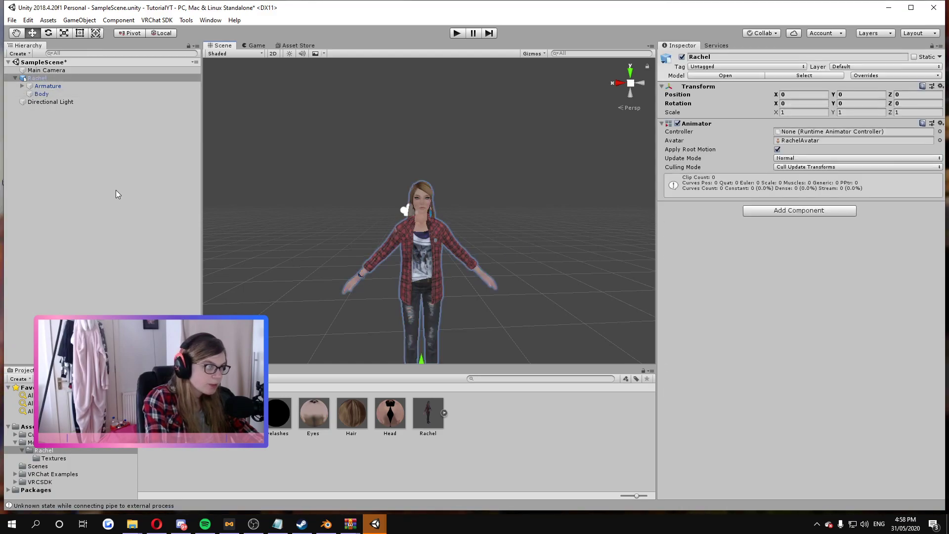
{"action": "left_click", "coordinate": [781, 212]}
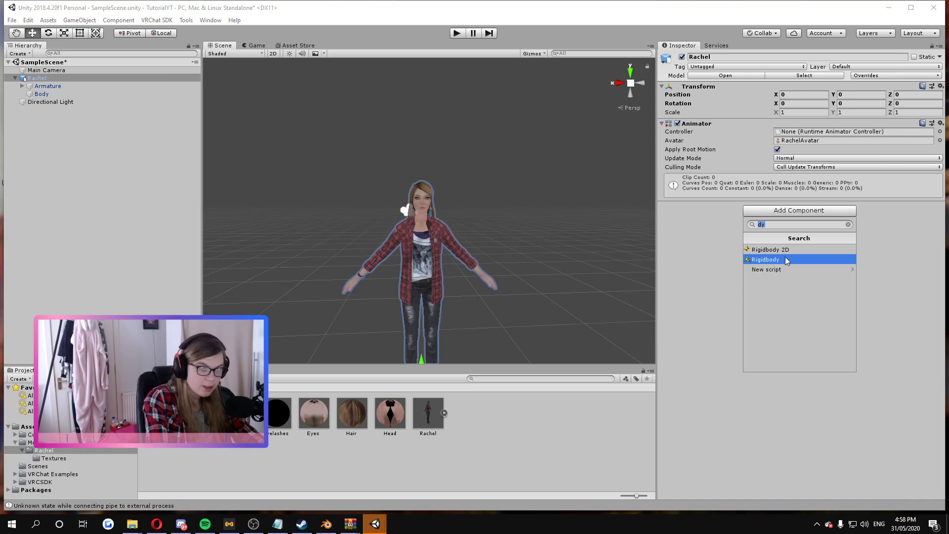
{"action": "type", "text": "VRC"}
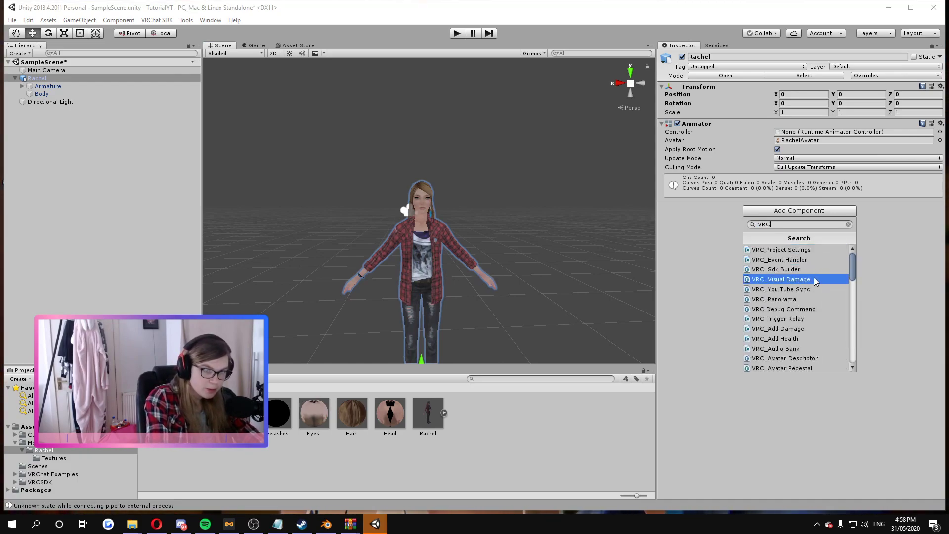
{"action": "left_click", "coordinate": [835, 359]}
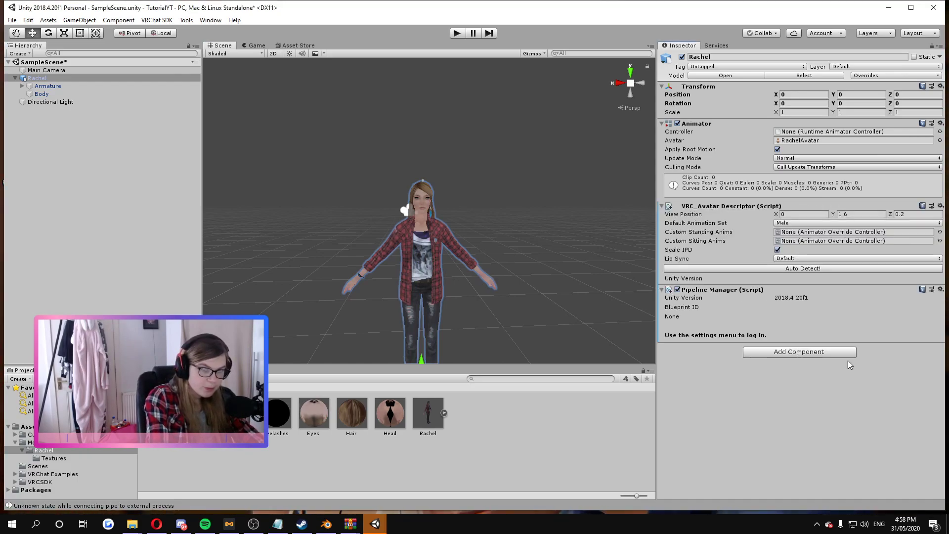
{"action": "left_click", "coordinate": [811, 222]}
{"action": "left_click", "coordinate": [806, 244]}
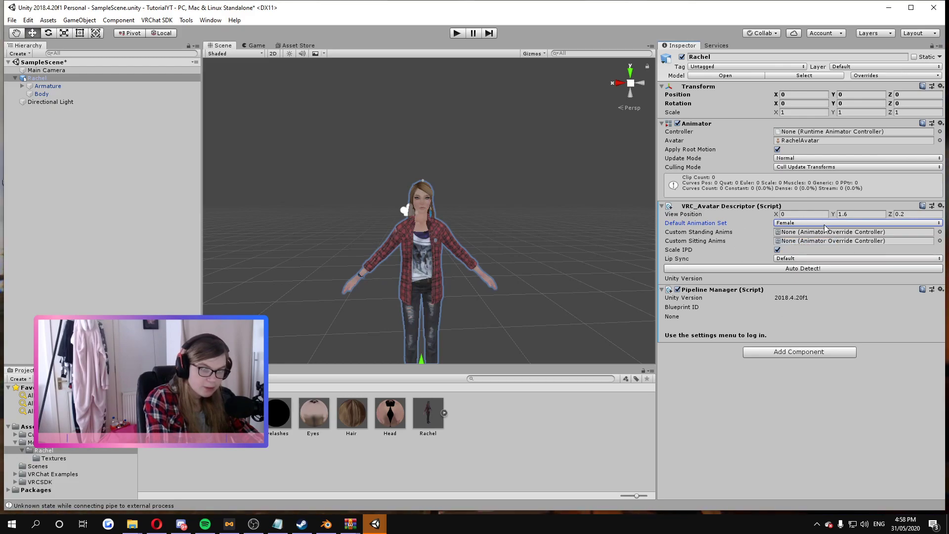
- Set Lip Sync to Viseme Blend Shape in the avatar descriptor and assign the Body mesh as the Face Mesh
{"action": "right_click_drag", "start_coordinate": [527, 224], "coordinate": [552, 210]}
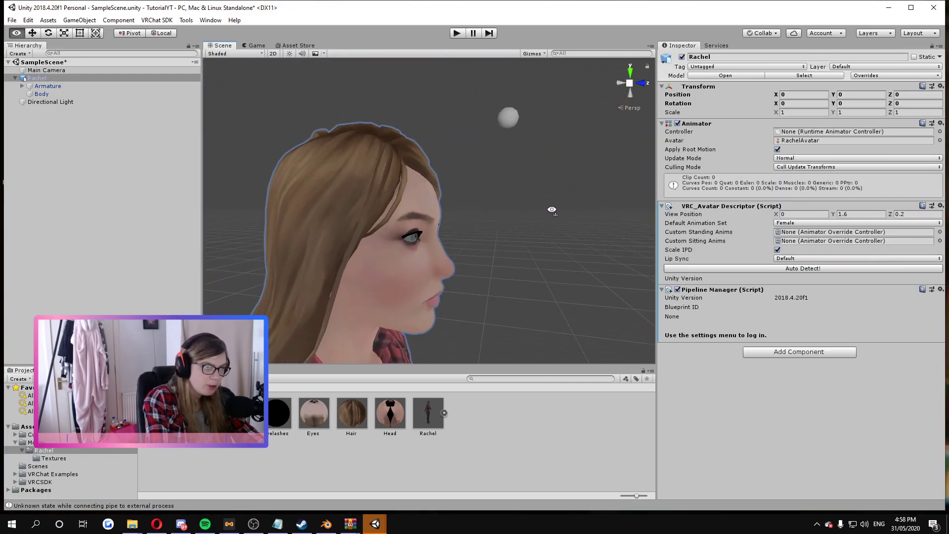
{"action": "left_click", "coordinate": [827, 259]}
{"action": "left_click", "coordinate": [817, 302]}
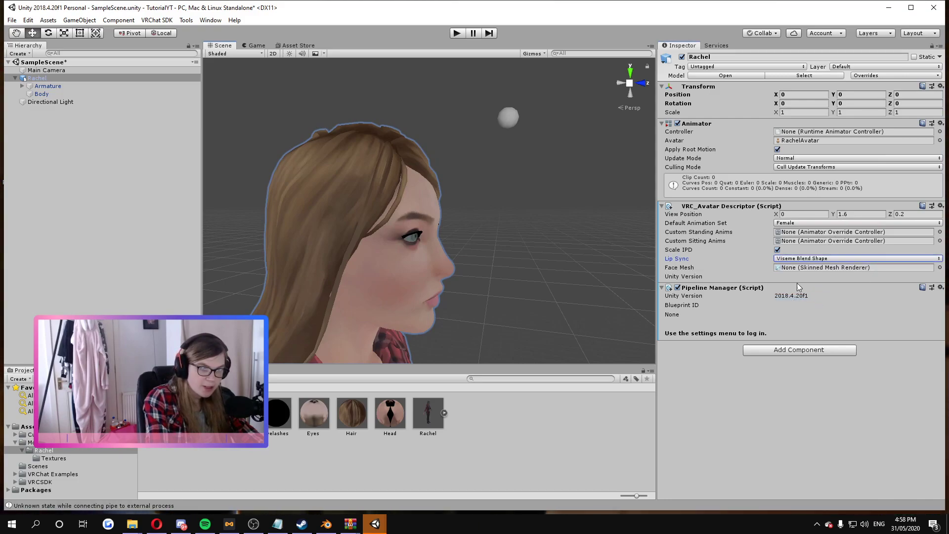
{"action": "left_click", "coordinate": [15, 78]}
{"action": "left_click", "coordinate": [43, 96]}
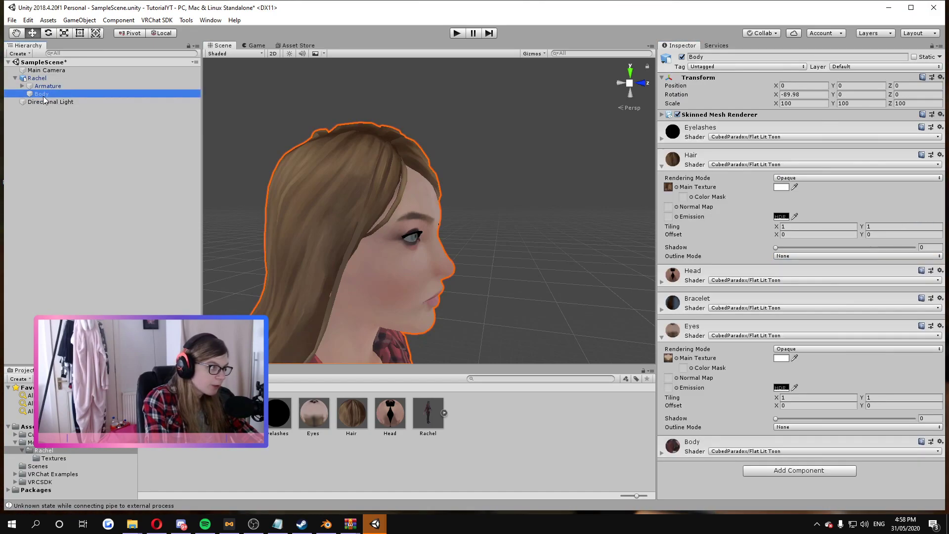
{"action": "left_click", "coordinate": [330, 216]}
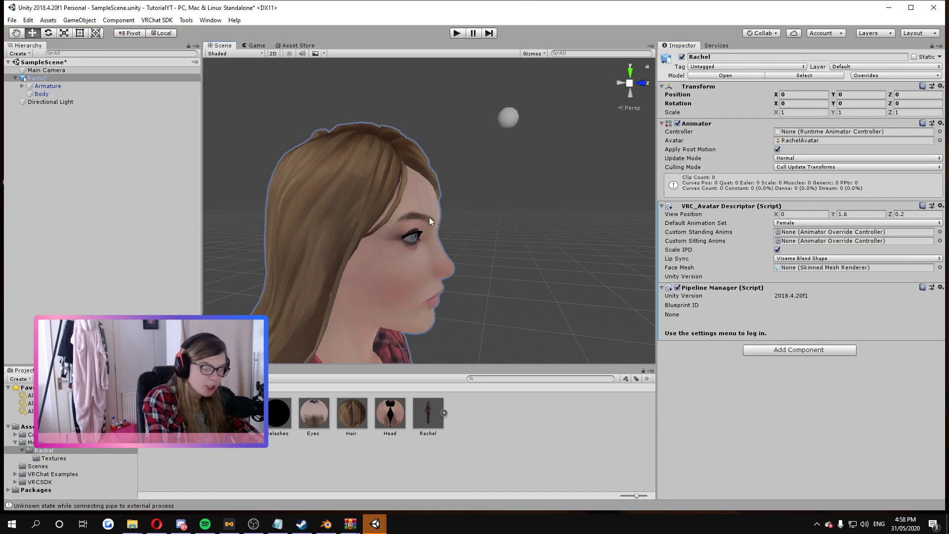
{"action": "left_click_drag", "start_coordinate": [42, 93], "coordinate": [321, 146]}
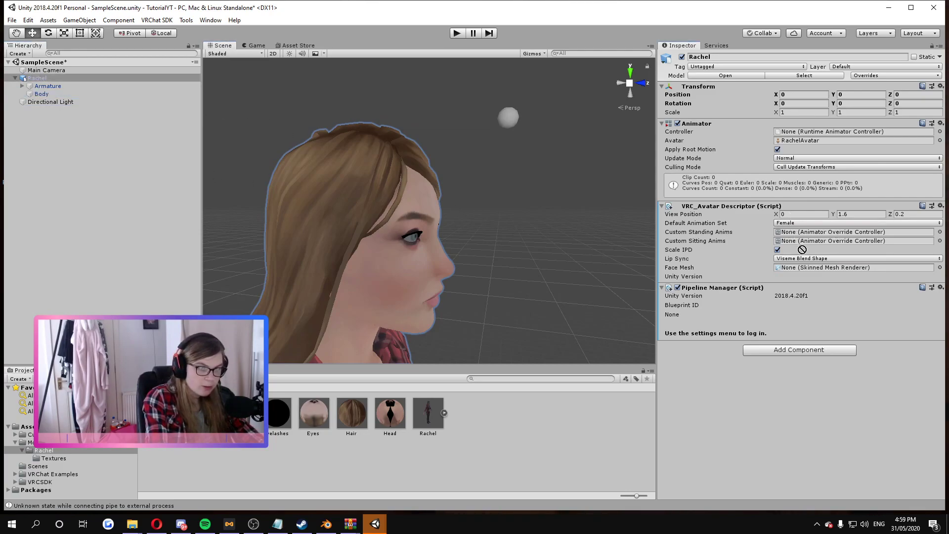
{"action": "left_click_drag", "start_coordinate": [800, 267], "coordinate": [800, 268]}
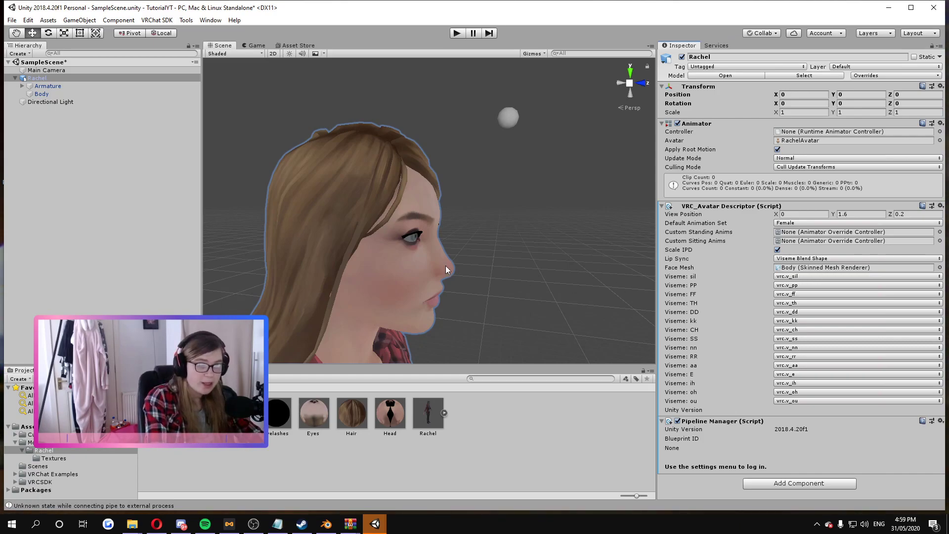
- Set the avatar descriptor's View Position Y to 1.48
{"action": "left_click_drag", "start_coordinate": [447, 270], "coordinate": [463, 253], "text": "alt"}
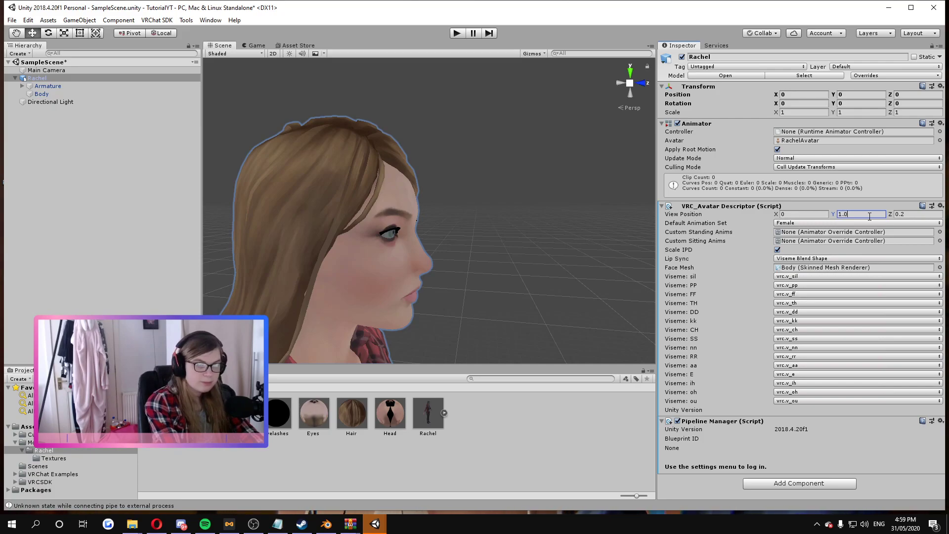
{"action": "key", "text": "BackSpace"}
{"action": "type", "text": "2"}
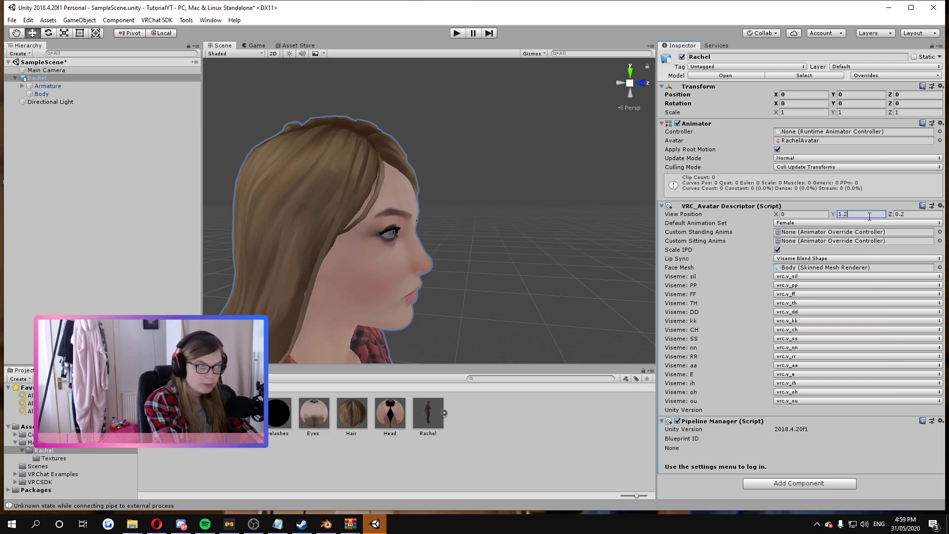
{"action": "key", "text": "BackSpace"}
{"action": "type", "text": "5"}
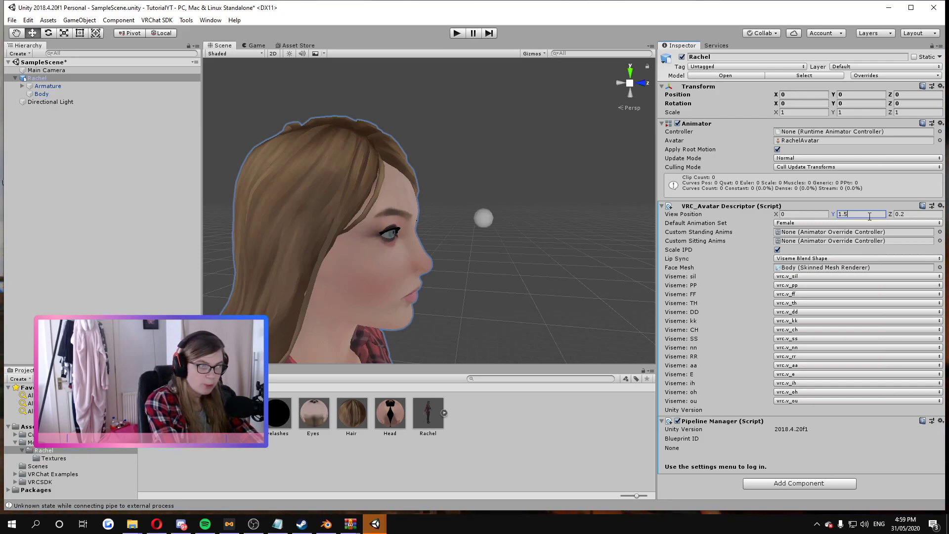
{"action": "key", "text": "BackSpace"}
{"action": "type", "text": "8"}
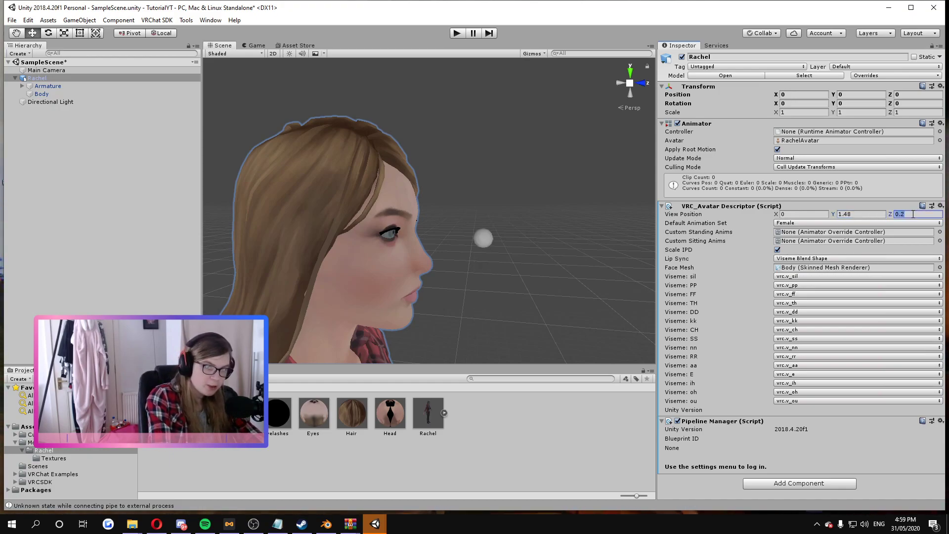
- Set the avatar descriptor's View Position Z to 0.116
{"action": "right_click_drag", "start_coordinate": [496, 234], "coordinate": [508, 231]}
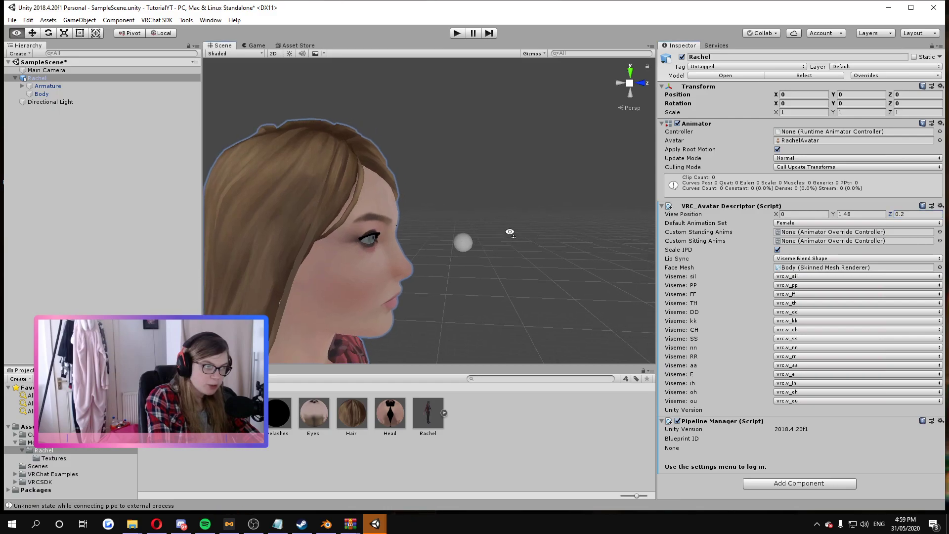
{"action": "left_click", "coordinate": [919, 213]}
{"action": "type", "text": "0.04"}
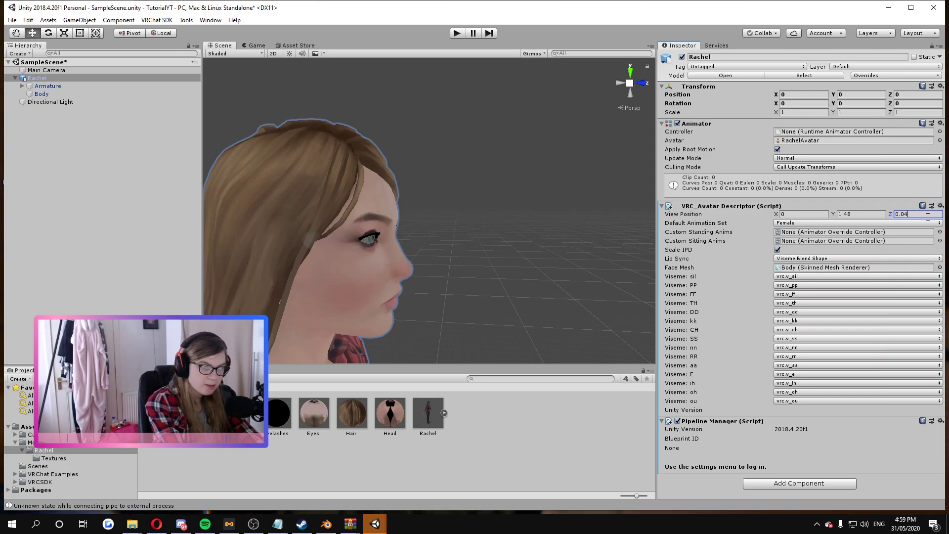
{"action": "key", "text": "BackSpace"}
{"action": "type", "text": "7"}
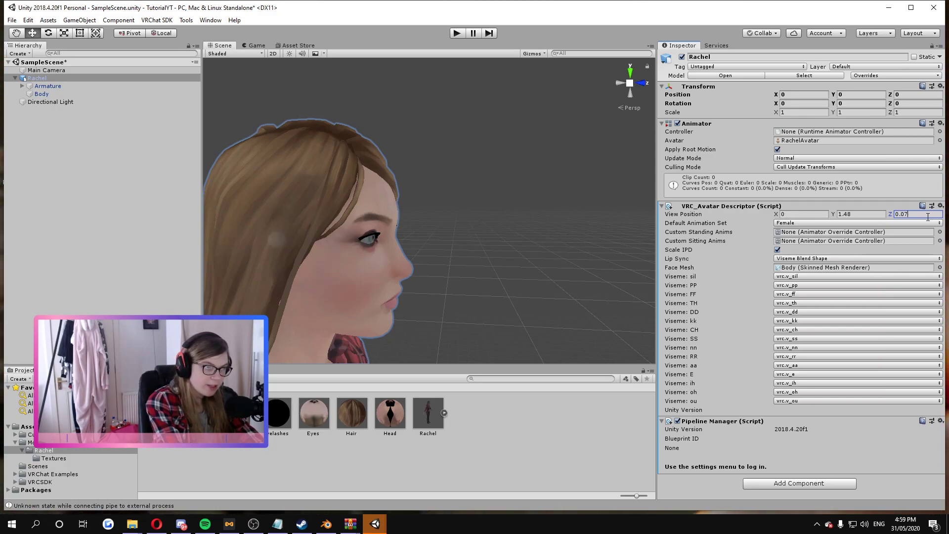
{"action": "key", "text": "BackSpace"}
{"action": "key", "text": "BackSpace"}
{"action": "type", "text": "1"}
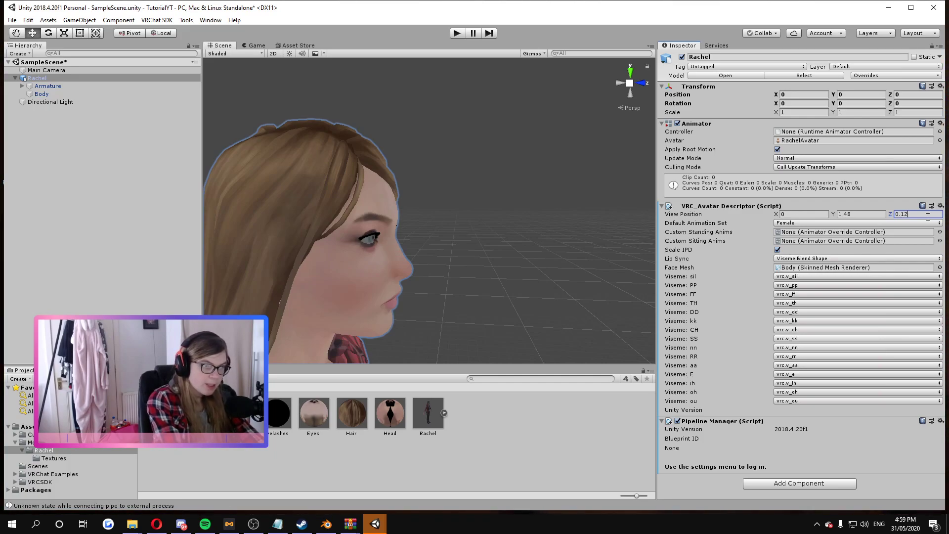
{"action": "type", "text": "16"}
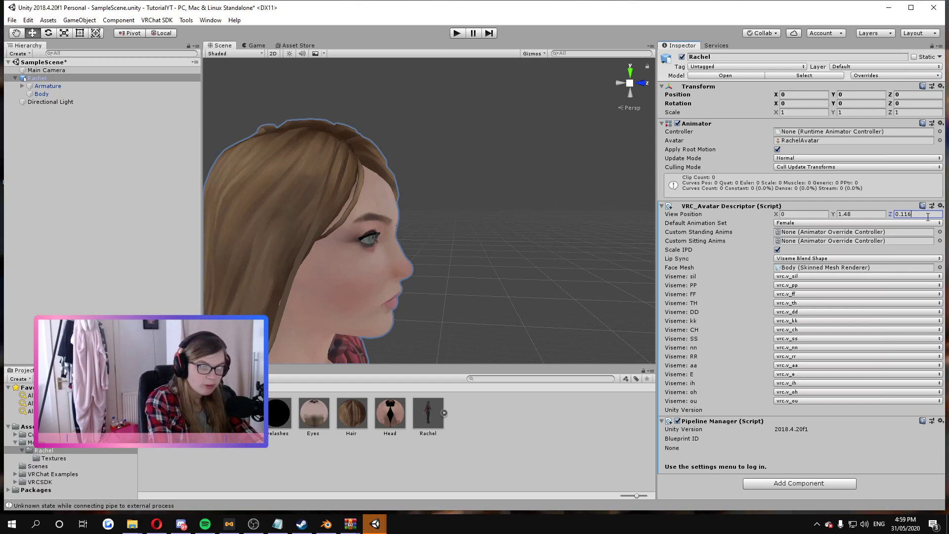
- Check the view position against Rachel's eyes from several sides and set View Position Y to 1.49
{"action": "key", "text": "d"}
{"action": "right_click_drag", "start_coordinate": [504, 242], "coordinate": [825, 248]}
{"action": "key", "text": "w"}
{"action": "key", "text": "d"}
{"action": "key", "text": "w"}
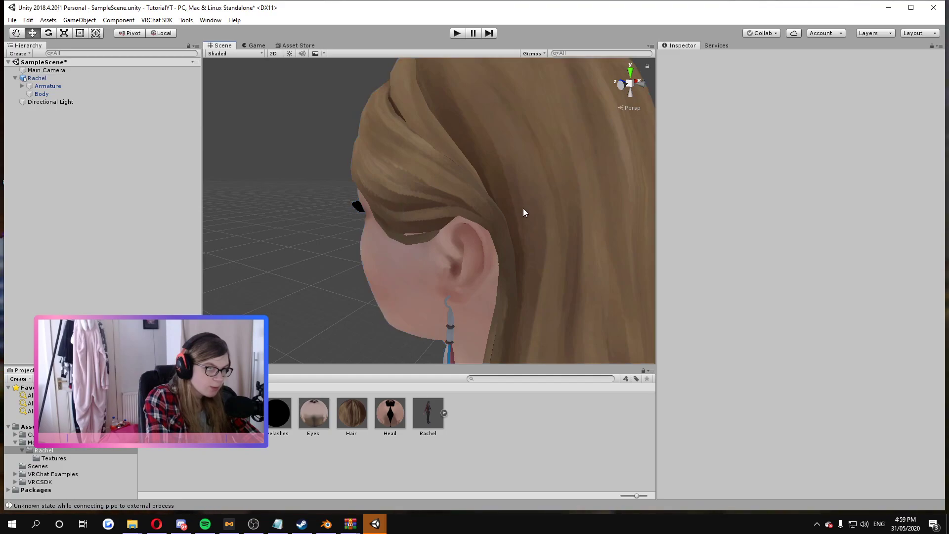
{"action": "right_click_drag", "start_coordinate": [435, 219], "coordinate": [918, 197]}
{"action": "left_click", "coordinate": [423, 201]}
{"action": "key", "text": "f"}
{"action": "key", "text": "w"}
{"action": "key", "text": "s"}
{"action": "key", "text": "w"}
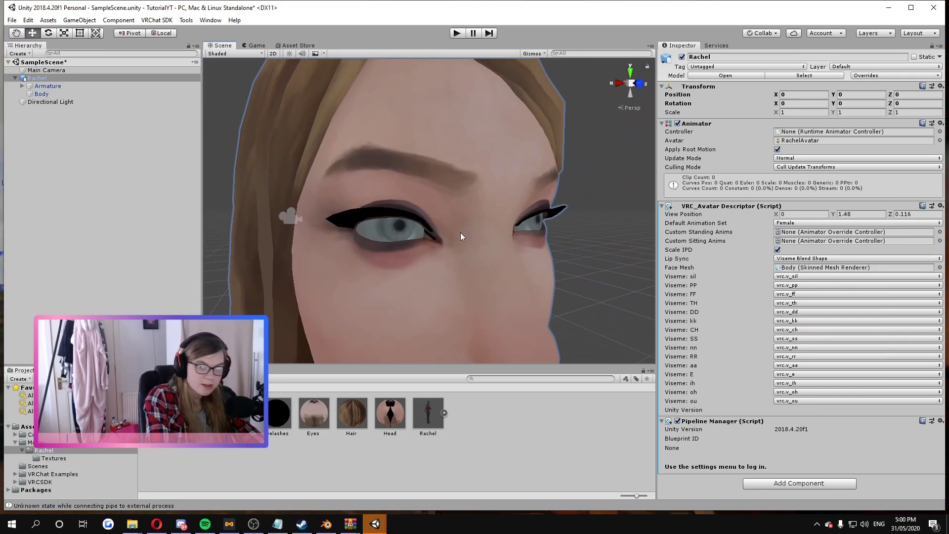
{"action": "right_click_drag", "start_coordinate": [503, 257], "coordinate": [342, 236]}
{"action": "key", "text": "d"}
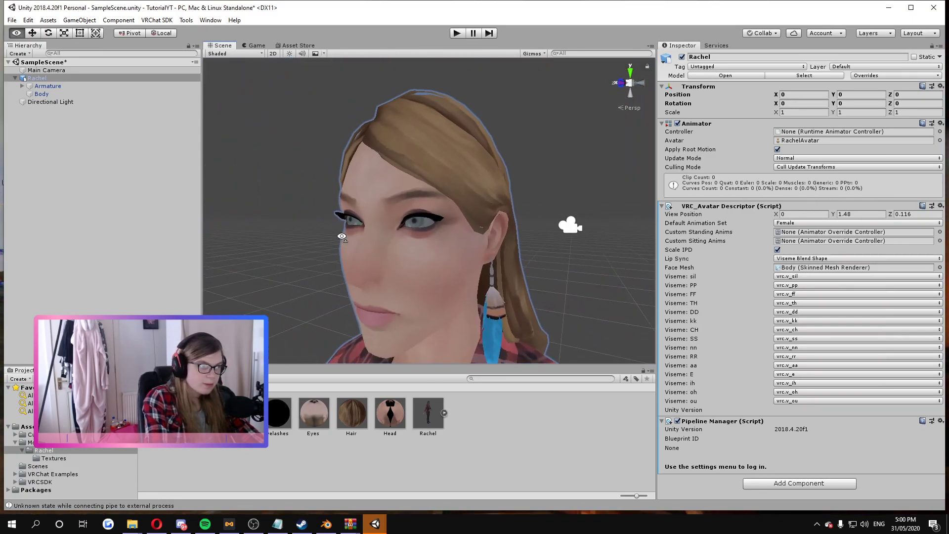
{"action": "left_click", "coordinate": [876, 215]}
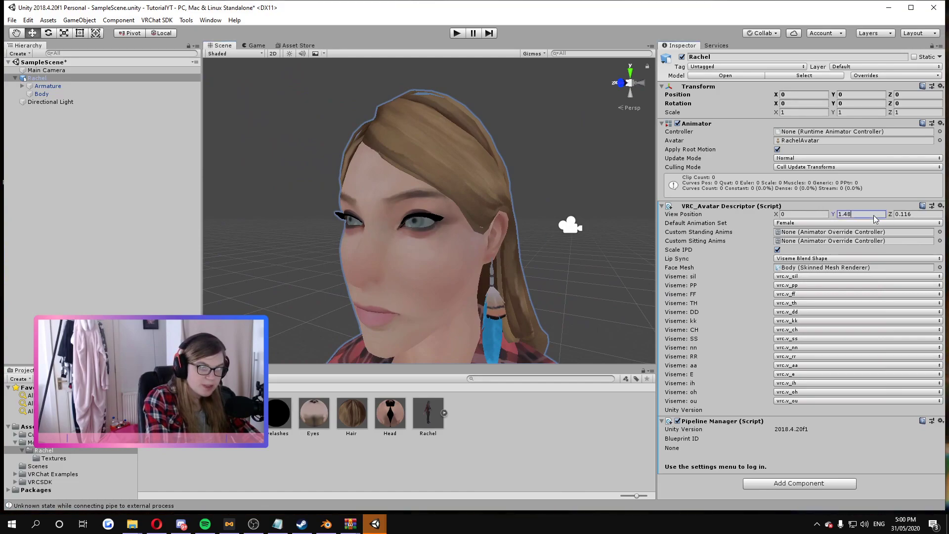
{"action": "left_click", "coordinate": [879, 216]}
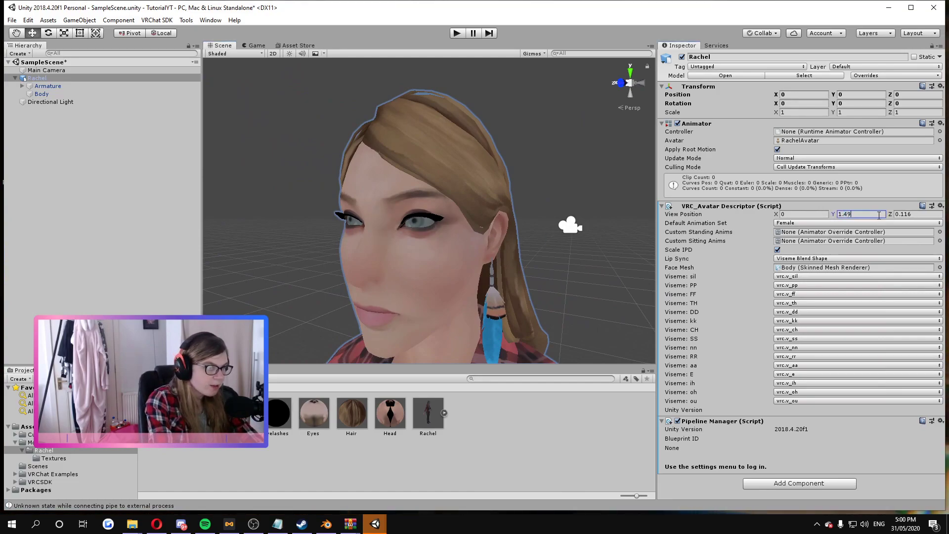
- Set the avatar descriptor's View Position Y to 1.485 and save the scene
{"action": "key", "text": "BackSpace"}
{"action": "type", "text": "8"}
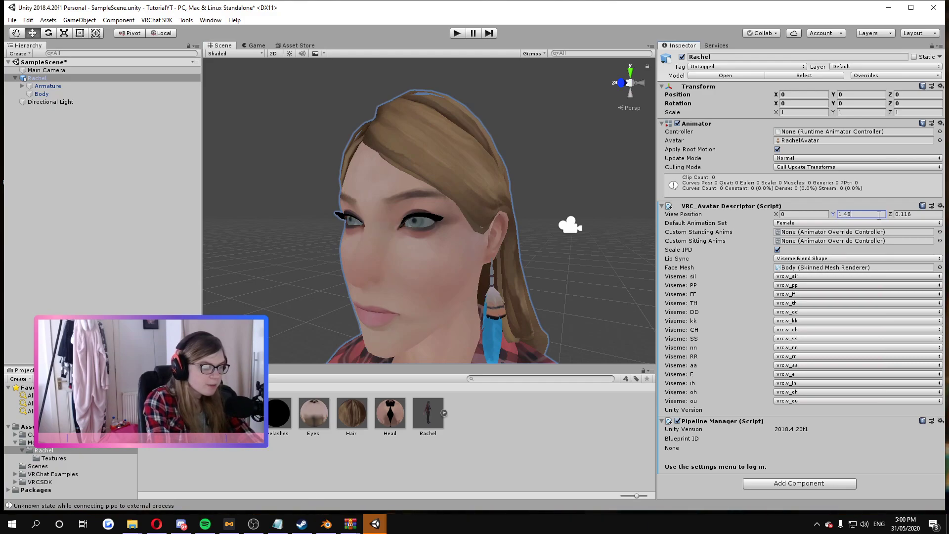
{"action": "scroll", "coordinate": [365, 202], "scroll_direction": "down", "scroll_amount": 5}
{"action": "left_click_drag", "start_coordinate": [365, 202], "coordinate": [494, 235], "text": "alt"}
{"action": "key", "text": "ctrl+s"}
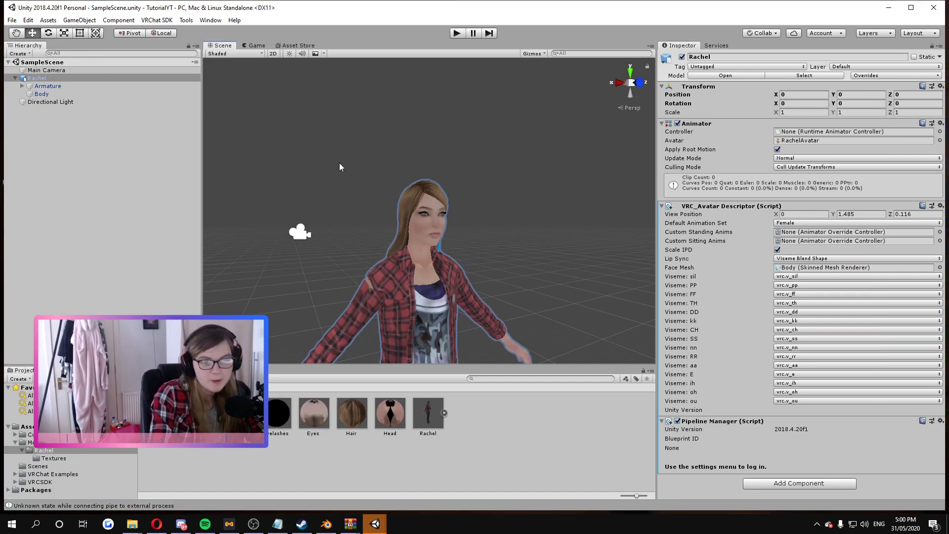
- Look over the Rachel avatar in the scene from the side and the front
{"action": "left_click_drag", "start_coordinate": [340, 164], "coordinate": [519, 194], "text": "alt"}
{"action": "right_click_drag", "start_coordinate": [519, 194], "coordinate": [523, 188]}
{"action": "left_click", "coordinate": [524, 188]}
{"action": "left_click_drag", "start_coordinate": [392, 123], "coordinate": [508, 322]}
{"action": "right_click_drag", "start_coordinate": [519, 215], "coordinate": [462, 204]}
{"action": "left_click_drag", "start_coordinate": [461, 203], "coordinate": [492, 211], "text": "alt"}
{"action": "key", "text": "d"}
{"action": "mouse_move", "coordinate": [491, 210]}
{"action": "right_mouse_down"}
{"action": "mouse_move", "coordinate": [476, 218]}
{"action": "mouse_move", "coordinate": [490, 215]}
{"action": "right_mouse_up"}
{"action": "key", "text": "w"}
{"action": "key", "text": "s"}
{"action": "key", "text": "w"}
- Review the Rachel avatar's validation errors and warnings in the VRChat SDK control panel's Builder
{"action": "left_click", "coordinate": [156, 20]}
{"action": "mouse_move", "coordinate": [107, 23]}
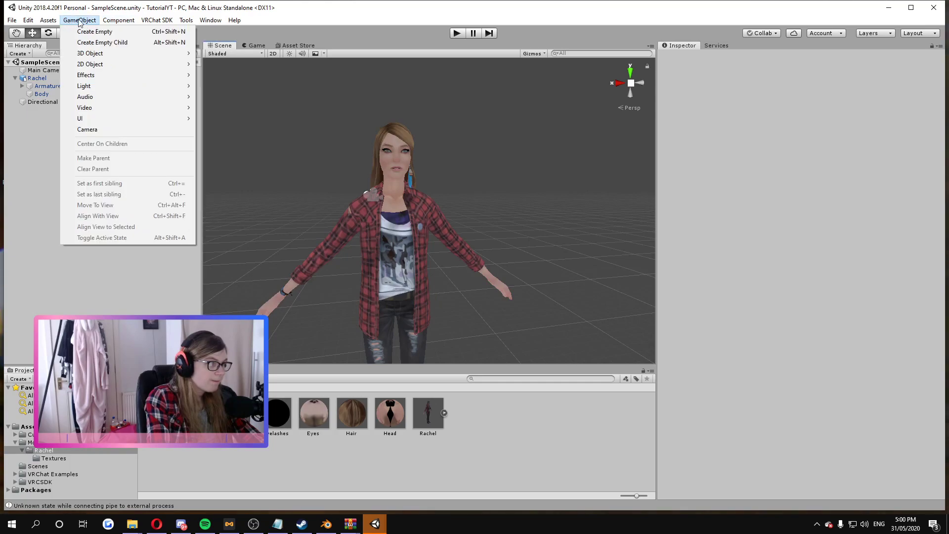
{"action": "mouse_move", "coordinate": [151, 22]}
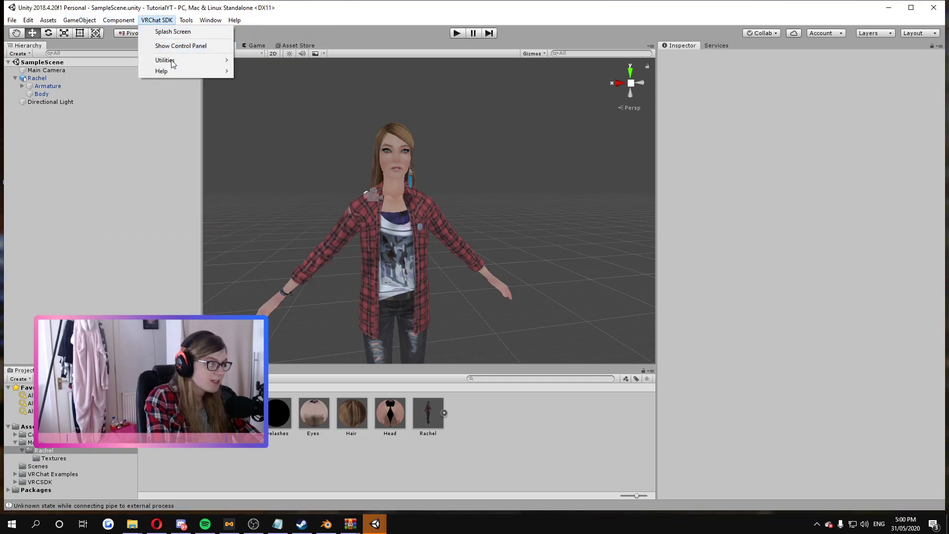
{"action": "left_click", "coordinate": [178, 45]}
{"action": "left_click", "coordinate": [364, 205]}
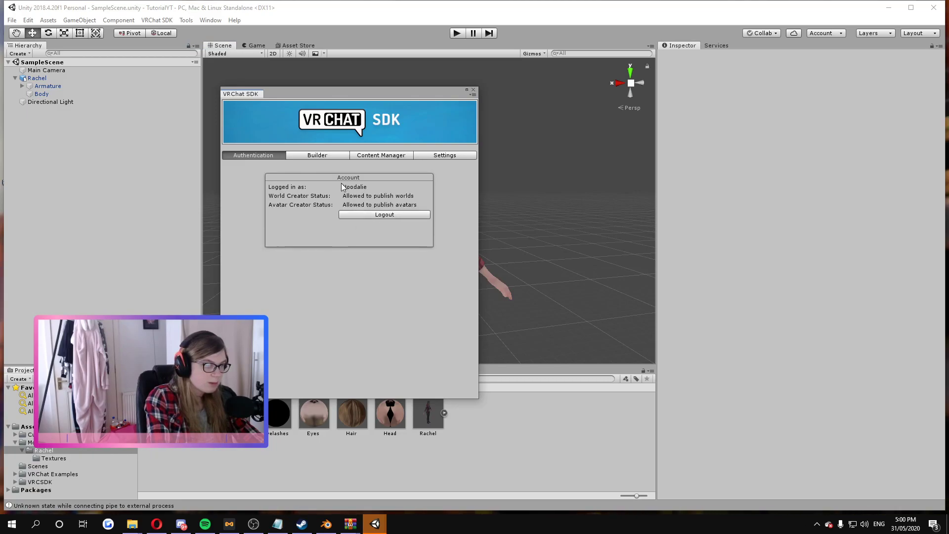
{"action": "left_click", "coordinate": [339, 156]}
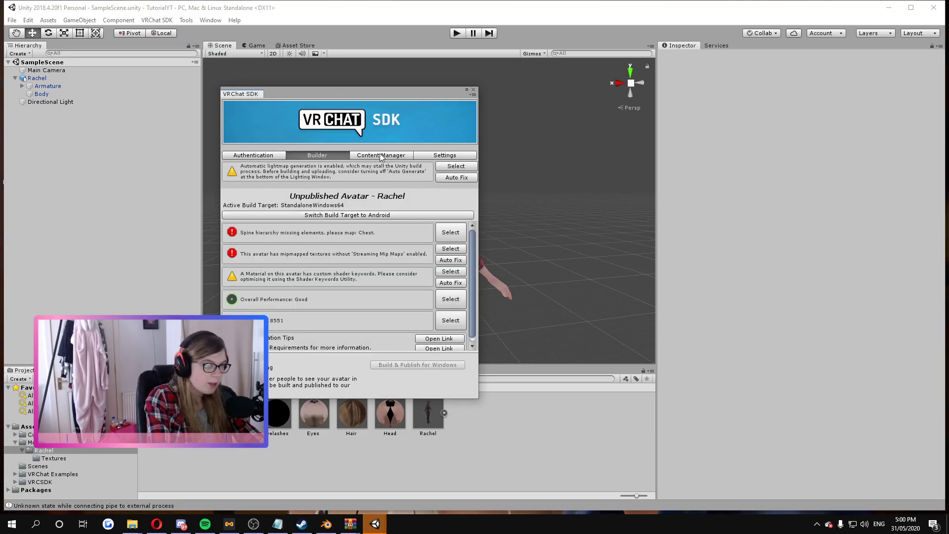
{"action": "left_click", "coordinate": [381, 156]}
{"action": "left_click", "coordinate": [325, 156]}
{"action": "scroll", "coordinate": [342, 249], "scroll_direction": "down", "scroll_amount": 1}
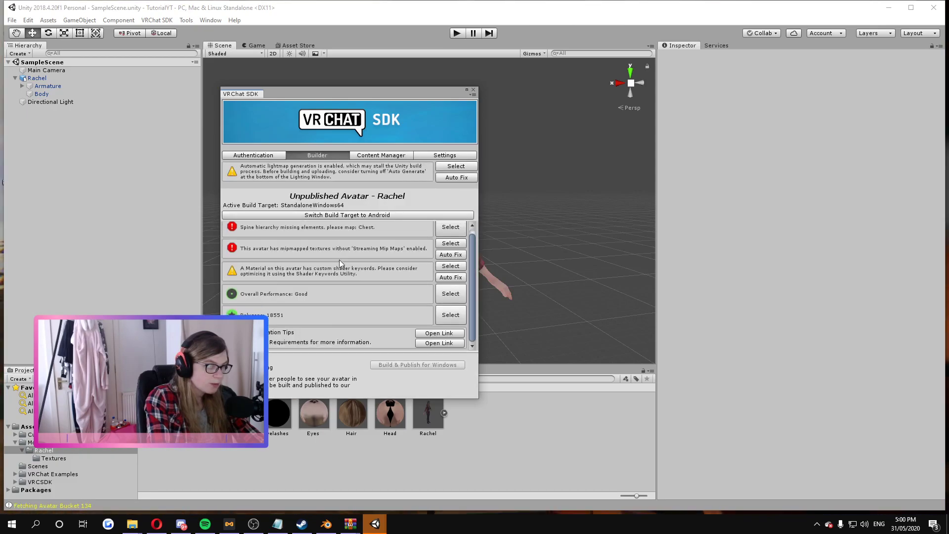
{"action": "scroll", "coordinate": [470, 295], "scroll_direction": "up", "scroll_amount": 1}
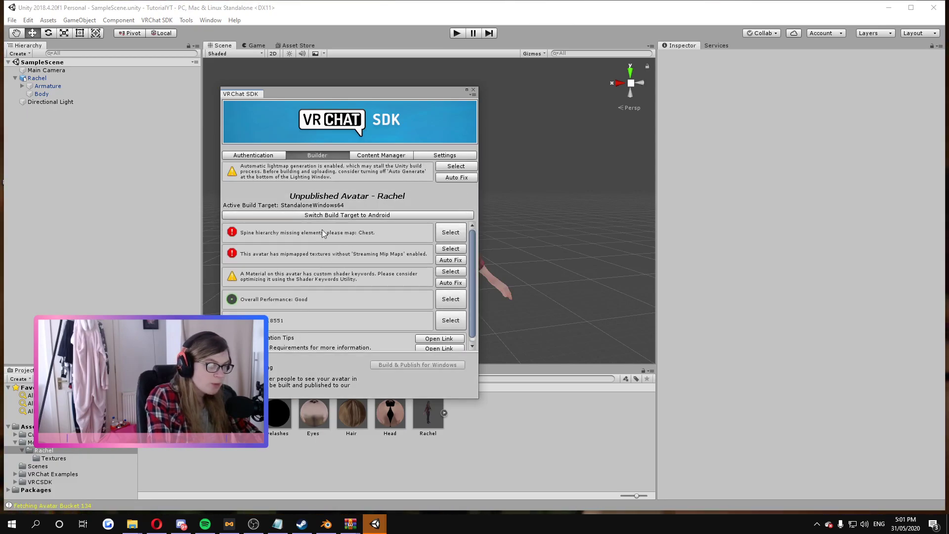
{"action": "left_click", "coordinate": [473, 90]}
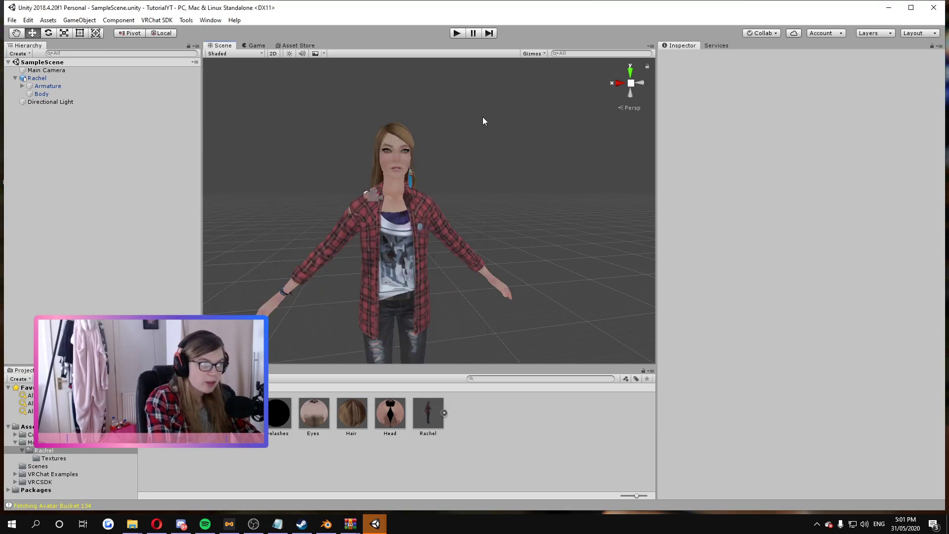
- In the Rachel model's humanoid rig configuration, assign the Chest bone to the empty Chest slot and apply the mapping
{"action": "left_click", "coordinate": [411, 278]}
{"action": "left_click", "coordinate": [410, 283]}
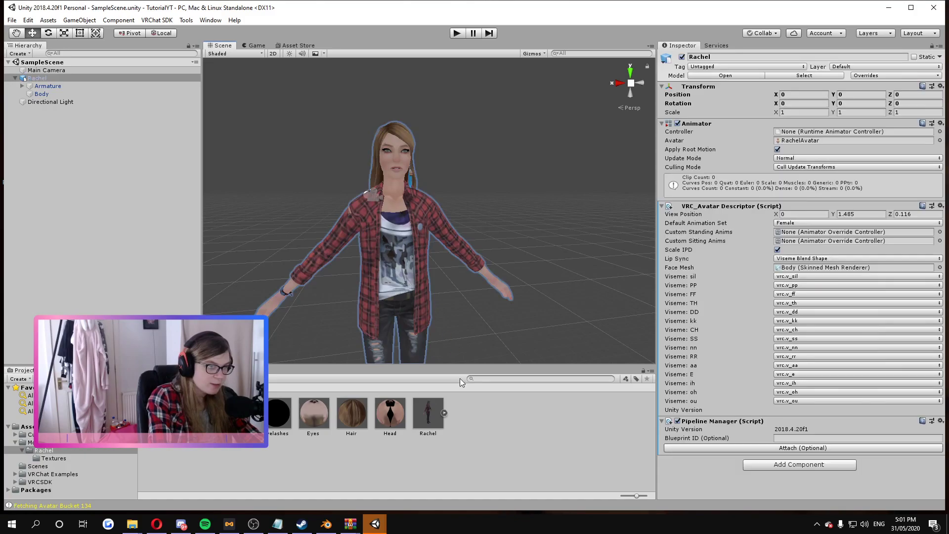
{"action": "left_click", "coordinate": [428, 414]}
{"action": "left_click", "coordinate": [921, 116]}
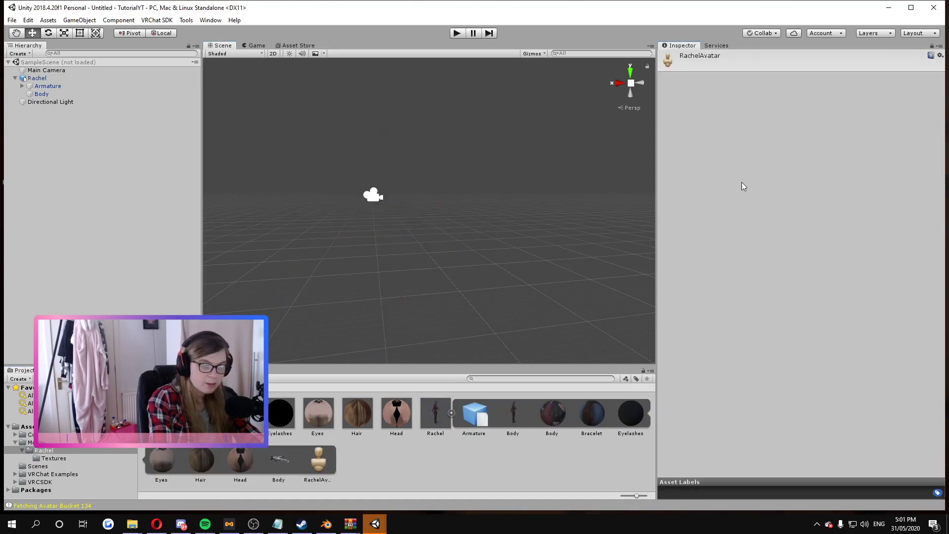
{"action": "key", "text": "w"}
{"action": "right_click_drag", "start_coordinate": [492, 214], "coordinate": [464, 239]}
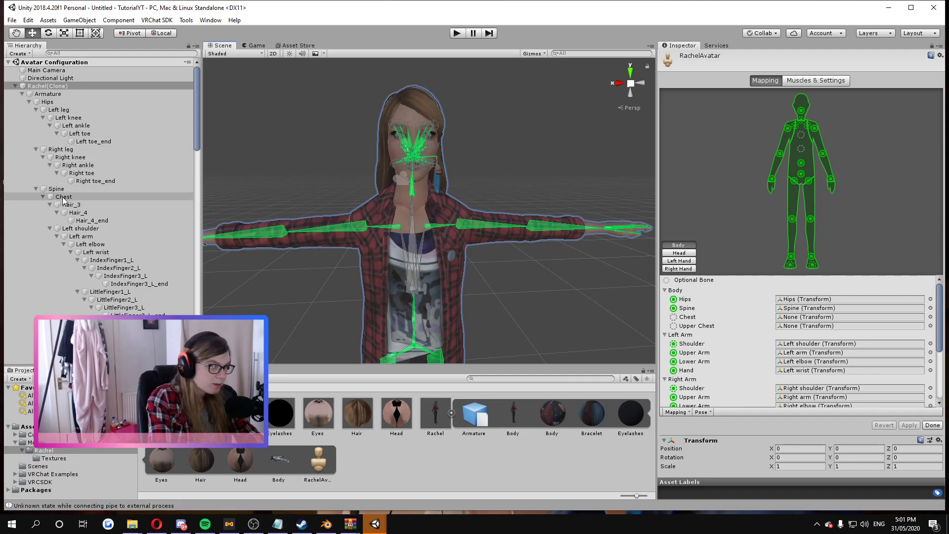
{"action": "left_click_drag", "start_coordinate": [63, 199], "coordinate": [791, 317]}
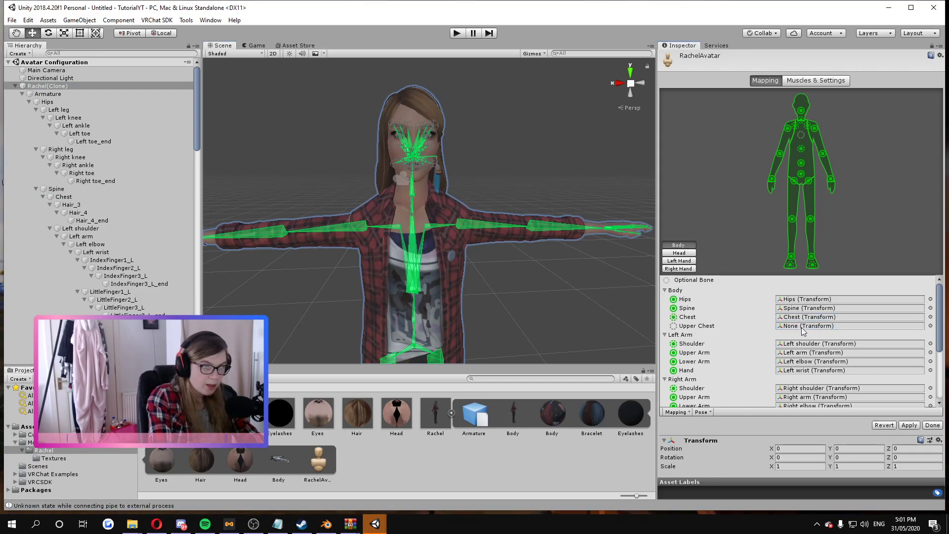
{"action": "left_click", "coordinate": [907, 426]}
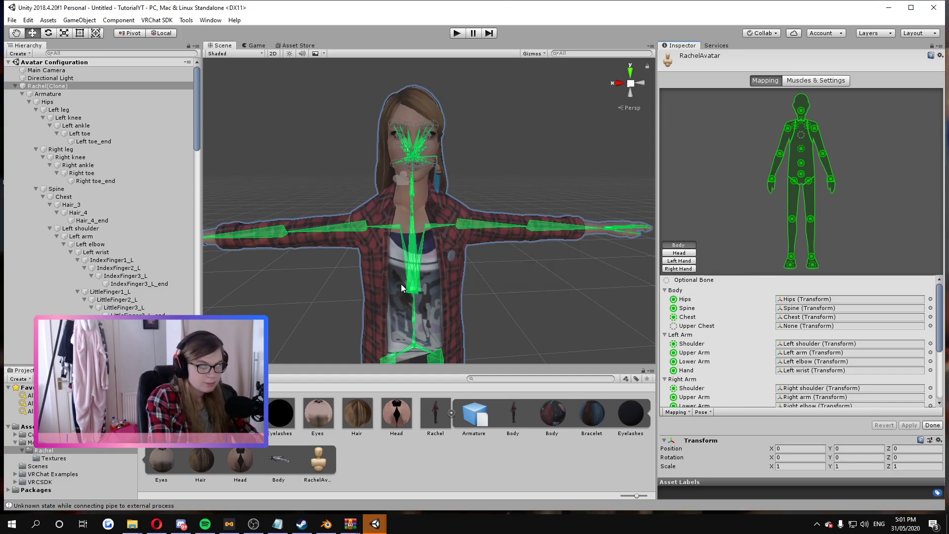
{"action": "left_click", "coordinate": [932, 426]}
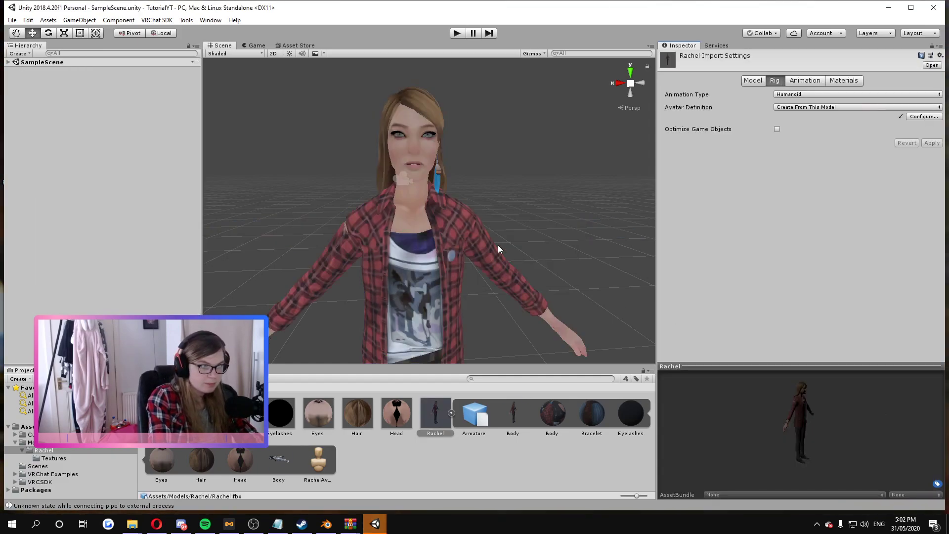
- Auto-fix the missing Streaming Mip Maps on the avatar's textures from the VRChat SDK Builder
{"action": "left_click_drag", "start_coordinate": [491, 247], "coordinate": [543, 228], "text": "alt"}
{"action": "left_click", "coordinate": [157, 20]}
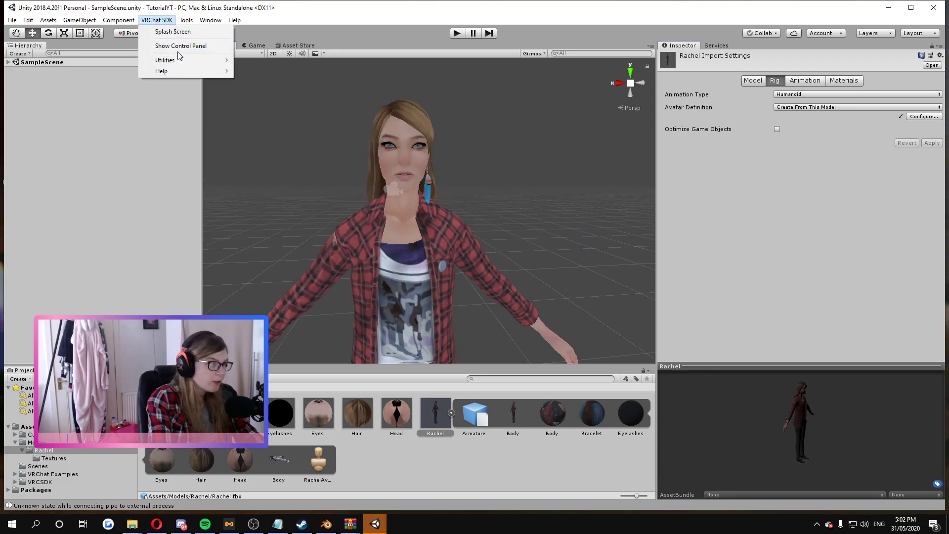
{"action": "left_click", "coordinate": [171, 45]}
{"action": "left_click", "coordinate": [455, 239]}
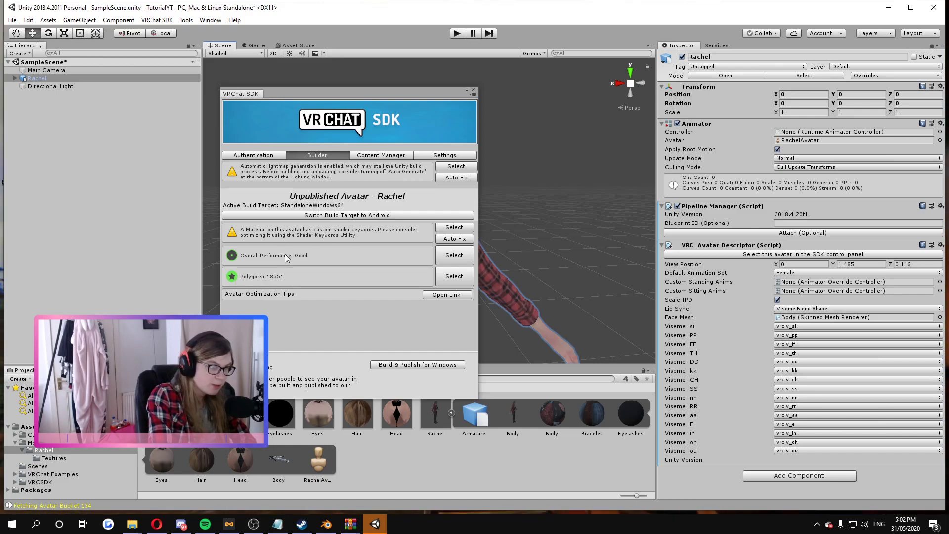
- Build and publish the avatar for Windows, name it "Rachel Amber" and accept the content-rights statement
{"action": "left_click", "coordinate": [424, 365]}
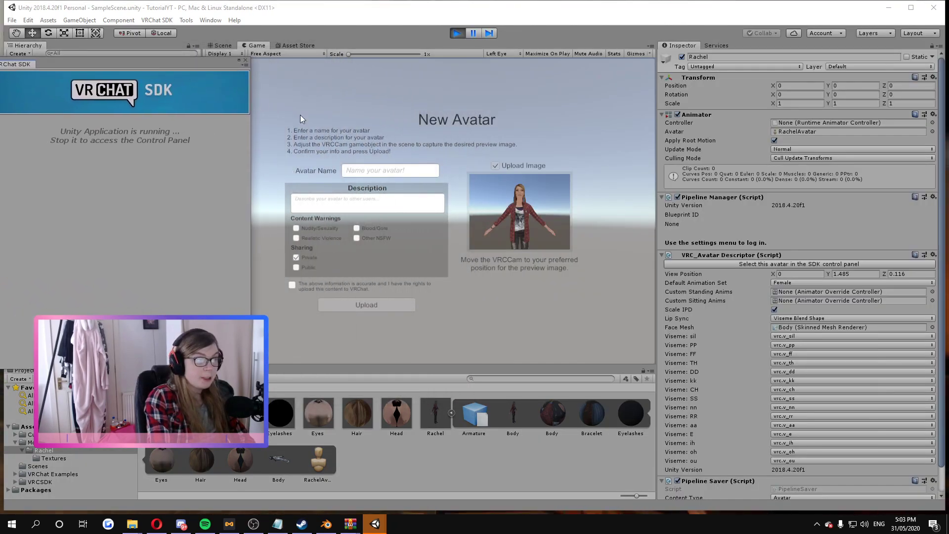
{"action": "left_click", "coordinate": [374, 173]}
{"action": "type", "text": "Rachel Amber"}
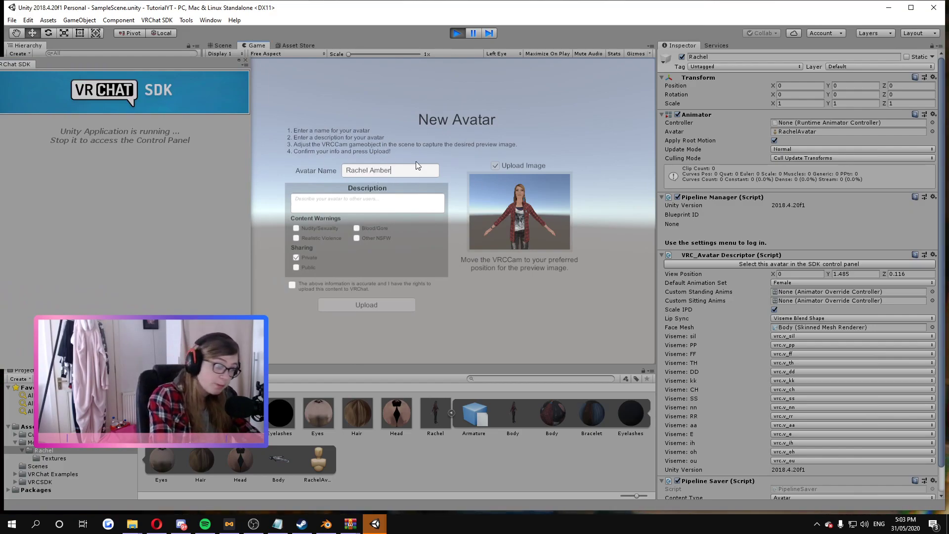
{"action": "left_click", "coordinate": [292, 284]}
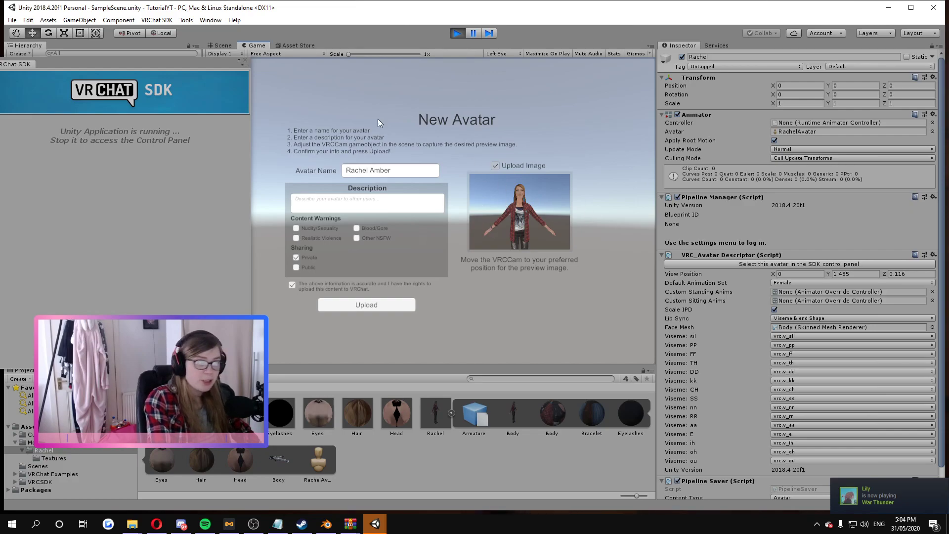
- Move the VRCCam closer to Rachel's face, to about Z 0.388, and check the upload preview image
{"action": "left_click", "coordinate": [223, 46]}
{"action": "scroll", "coordinate": [473, 211], "scroll_direction": "down", "scroll_amount": 5}
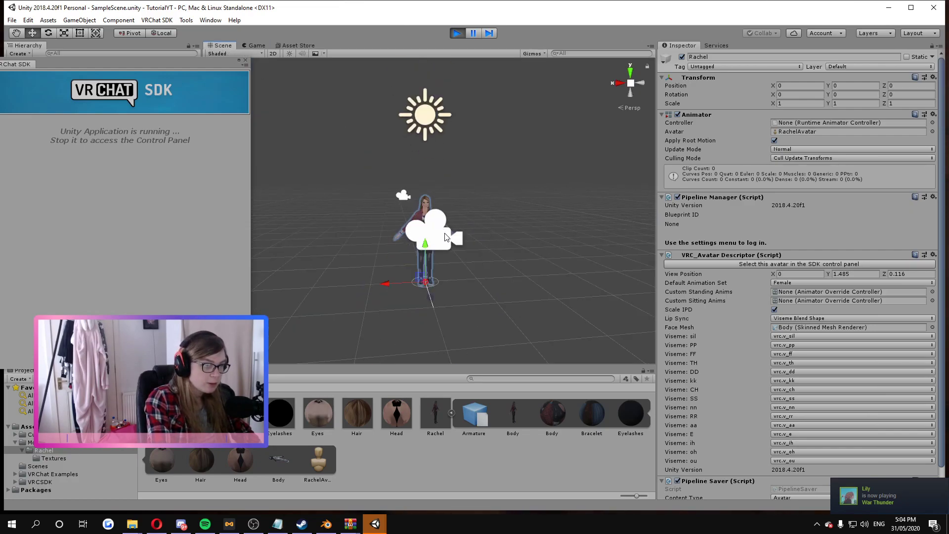
{"action": "left_click", "coordinate": [430, 218]}
{"action": "key", "text": "f"}
{"action": "left_click_drag", "start_coordinate": [478, 237], "coordinate": [479, 179], "text": "alt"}
{"action": "left_click_drag", "start_coordinate": [523, 217], "coordinate": [526, 208]}
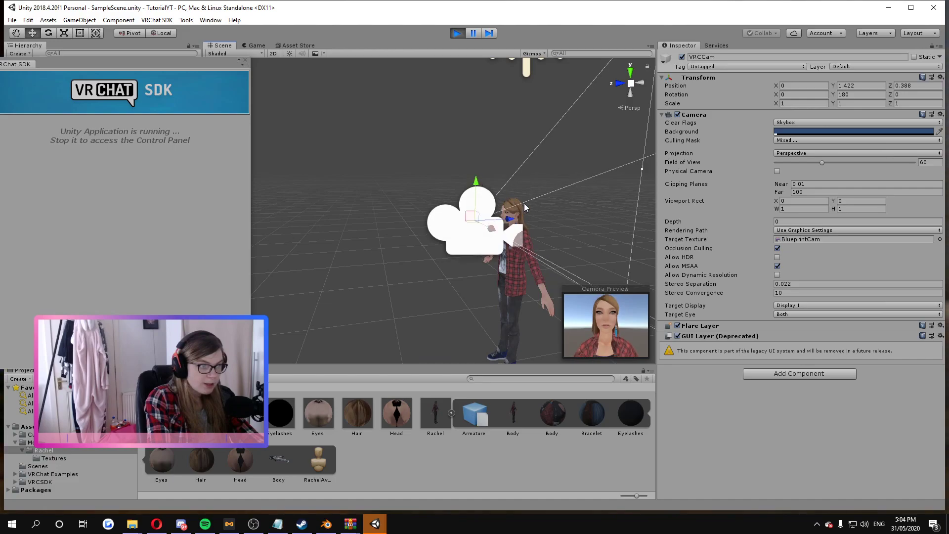
{"action": "left_click", "coordinate": [254, 45]}
- Raise the VRCCam to about Y 1.468 to center the face in the preview image, and upload the avatar
{"action": "left_click", "coordinate": [223, 45]}
{"action": "left_click_drag", "start_coordinate": [476, 182], "coordinate": [476, 177]}
{"action": "left_click", "coordinate": [255, 45]}
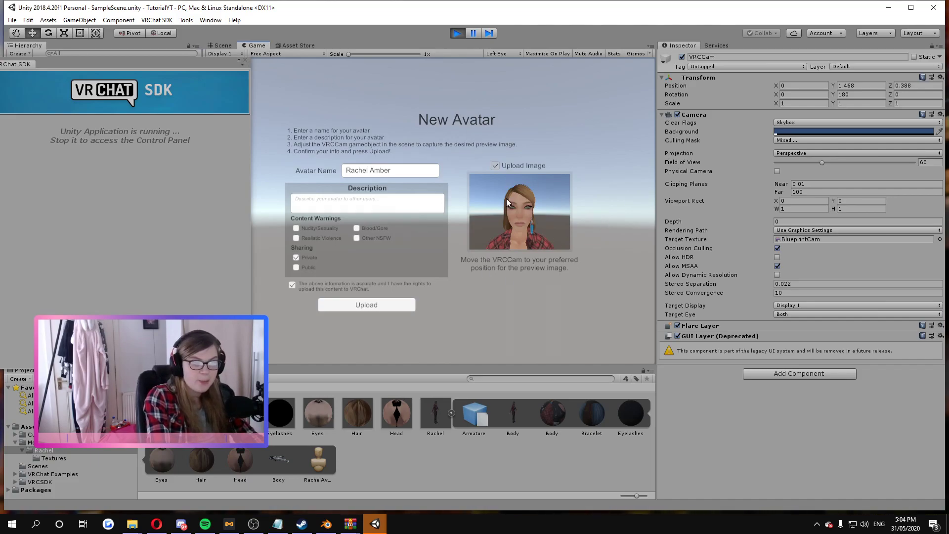
{"action": "left_click", "coordinate": [382, 308]}
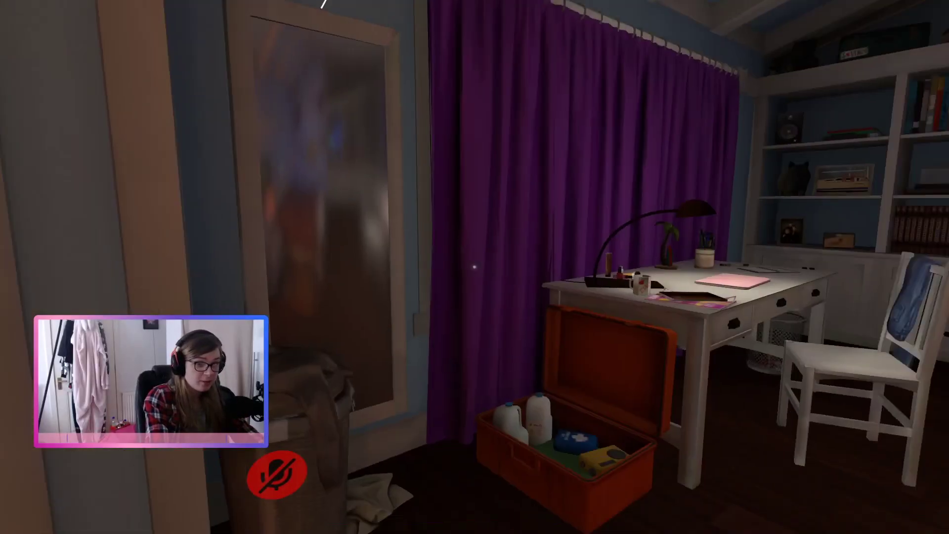
- Switch to VRChat and change into the Rachel Amber avatar from My Creations
{"action": "key", "text": "Escape"}
{"action": "left_click", "coordinate": [475, 267]}
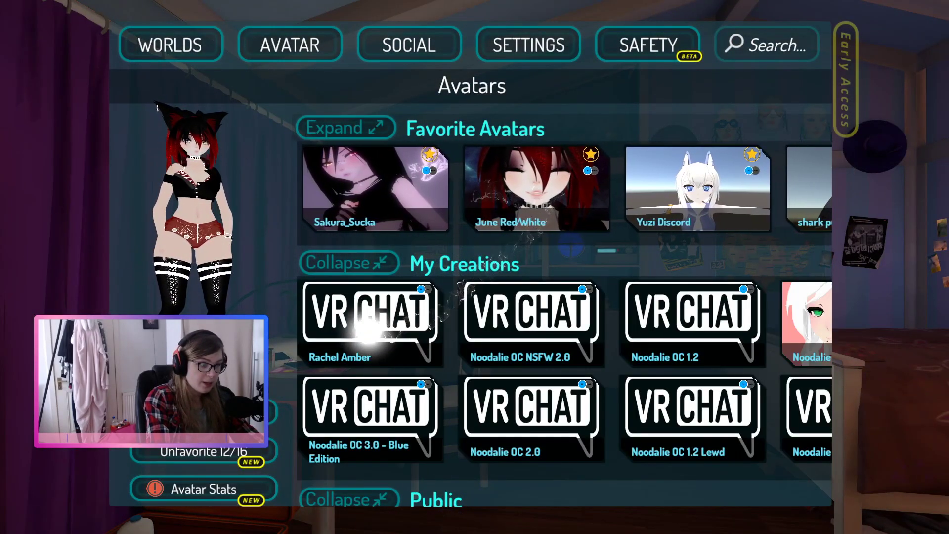
{"action": "left_click", "coordinate": [371, 316]}
{"action": "key", "text": "Escape"}
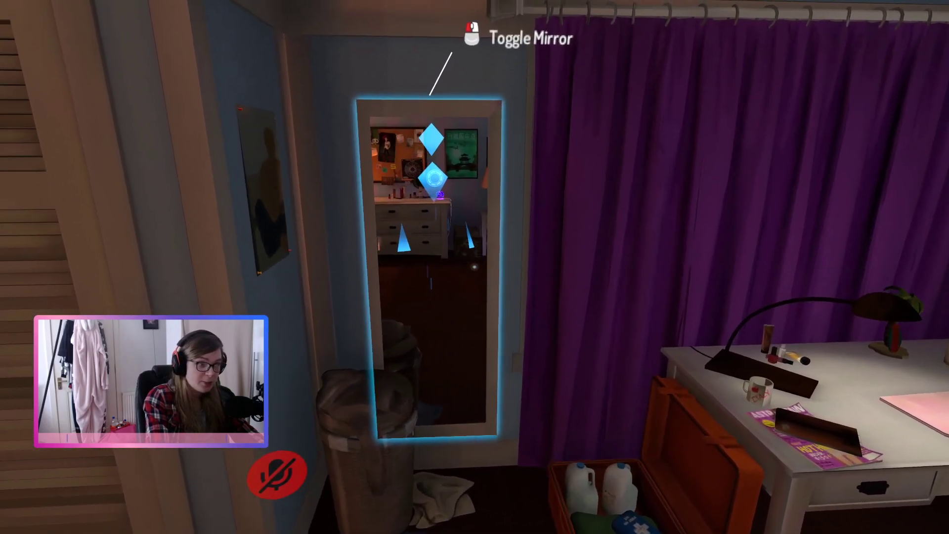
- Turn on the bedroom mirror and examine the Rachel avatar's face, body and pose while walking and jumping
{"action": "left_click", "coordinate": [475, 267]}
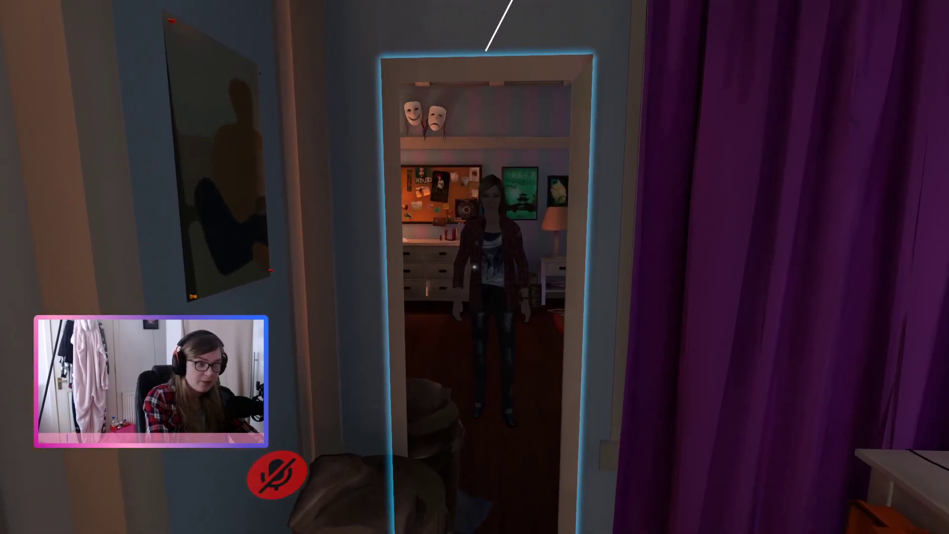
{"action": "key", "text": "w"}
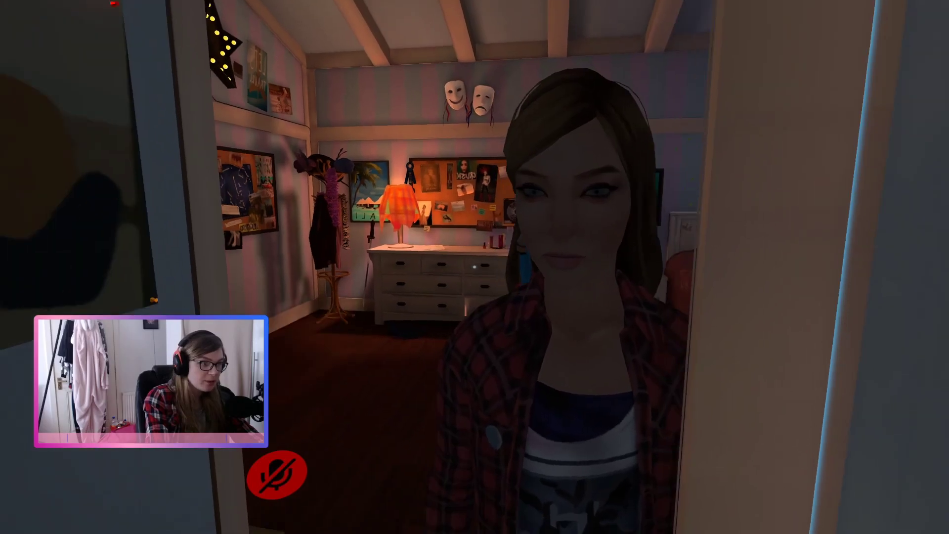
{"action": "key", "text": "s"}
{"action": "key", "text": "w"}
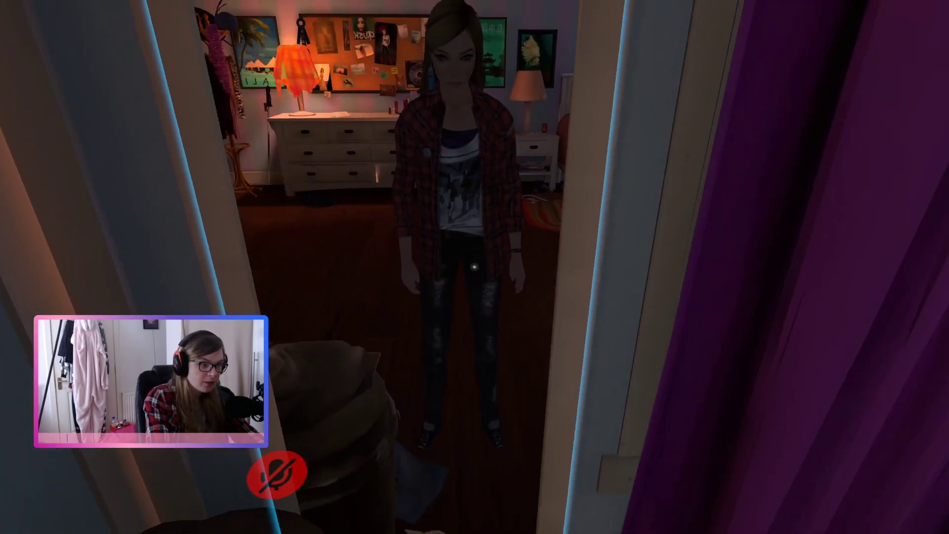
{"action": "key", "text": "space"}
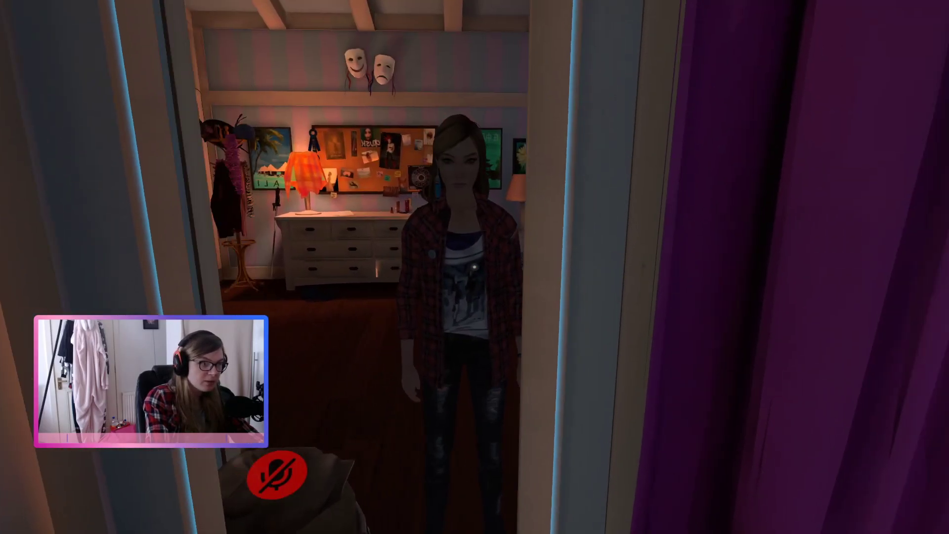
{"action": "key", "text": "s"}
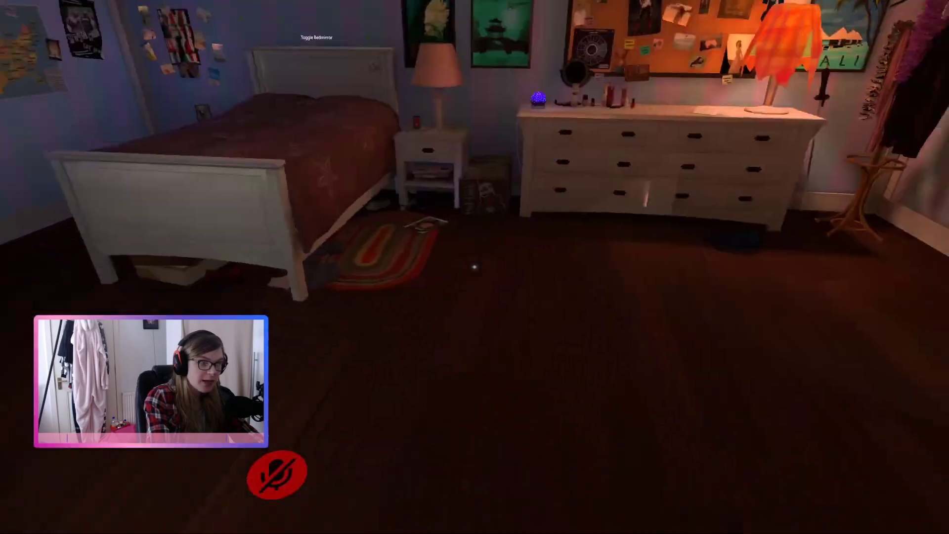
{"action": "key", "text": "w"}
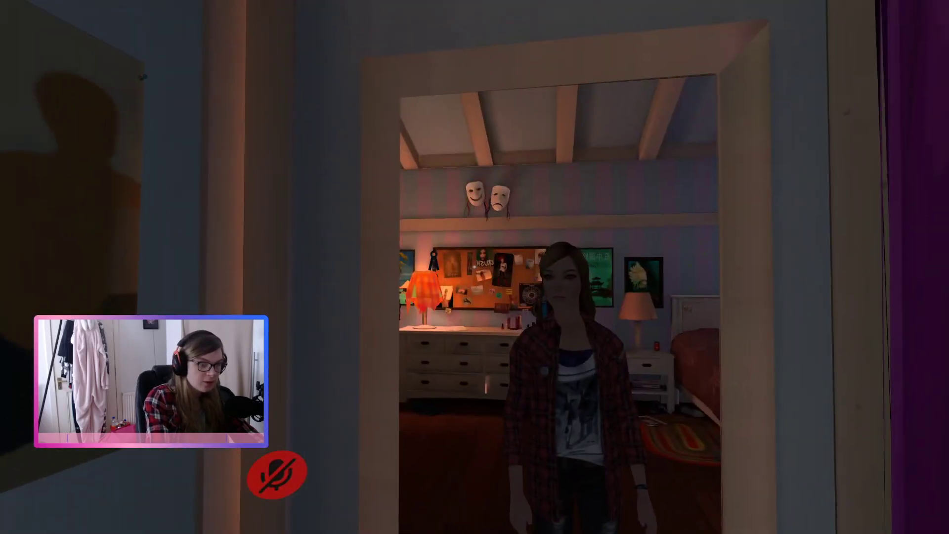
{"action": "key", "text": "w"}
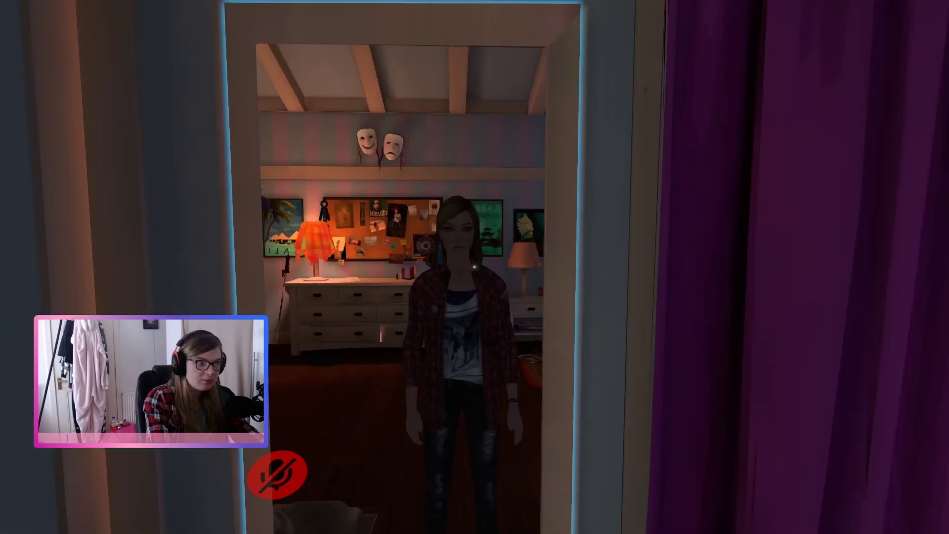
{"action": "key", "text": "d"}
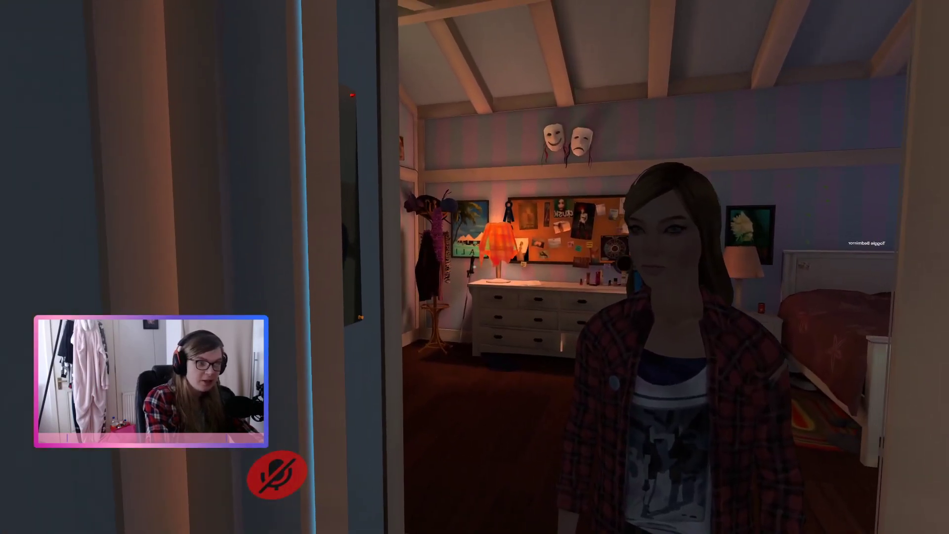
{"action": "key", "text": "w"}
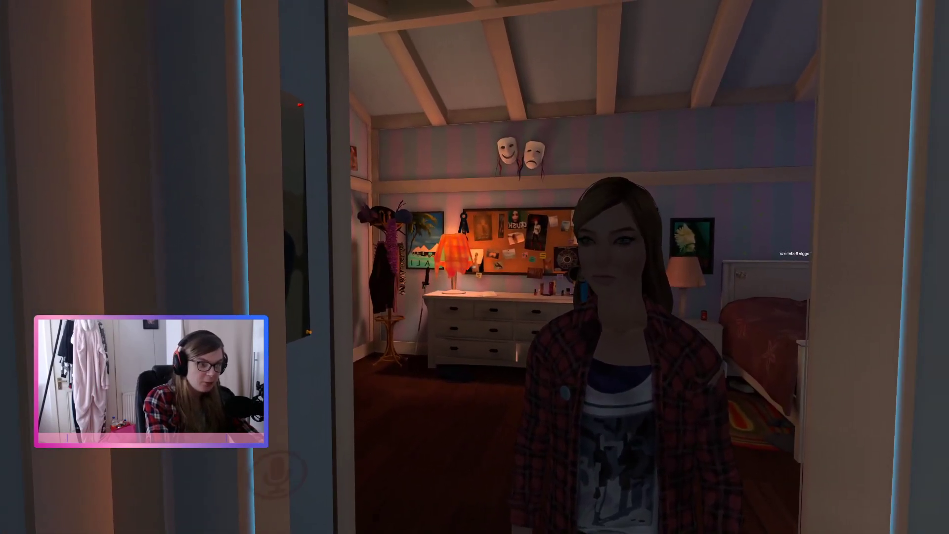
- Set the VRChat microphone to SUDOTEK (Stream Mic) (Realtek Audio USB) in the settings
{"action": "key", "text": "Escape"}
{"action": "left_click", "coordinate": [473, 272]}
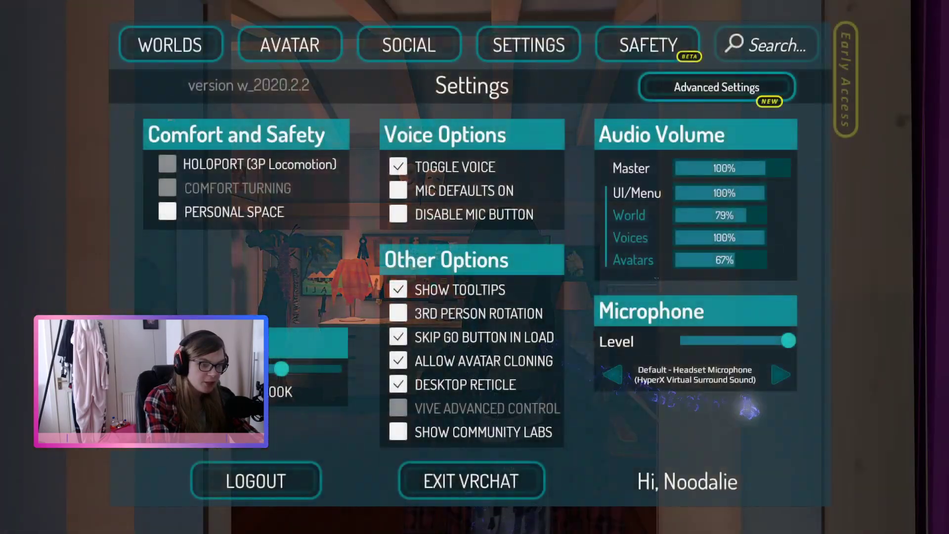
{"action": "left_click", "coordinate": [780, 374]}
{"action": "left_click", "coordinate": [779, 376]}
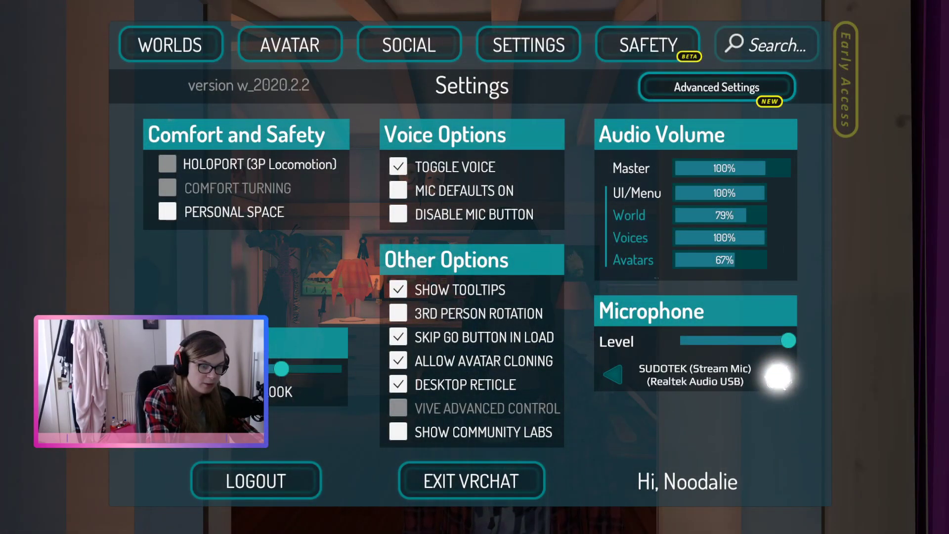
{"action": "key", "text": "Escape"}
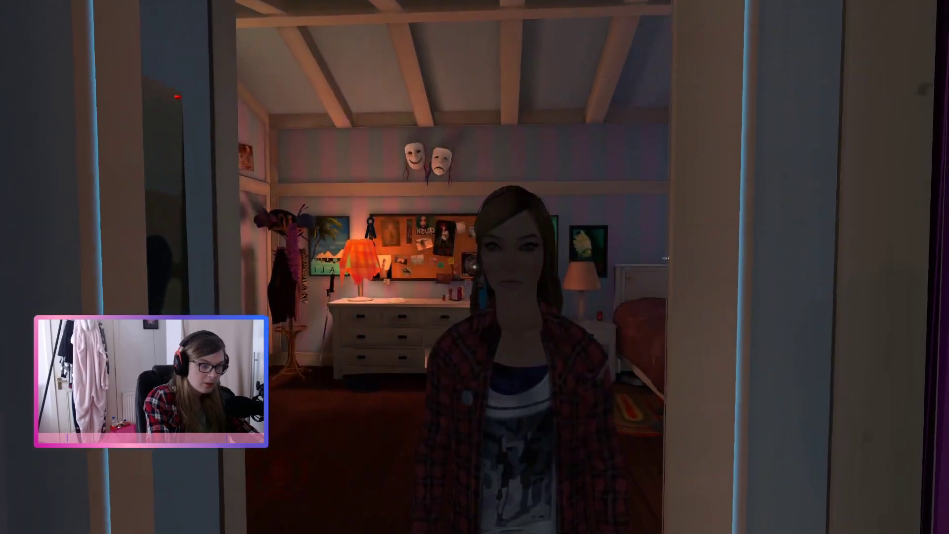